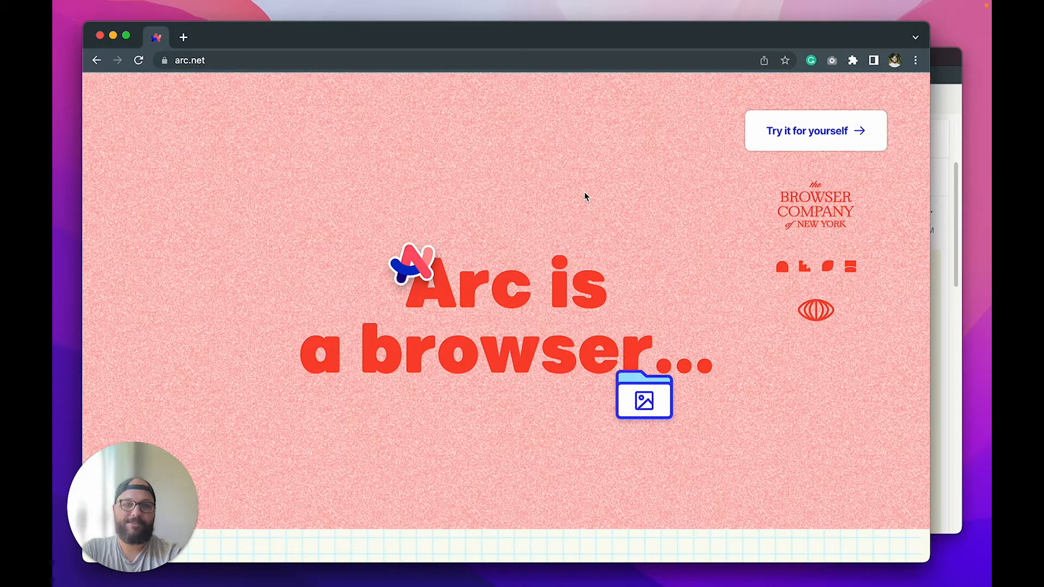
scroll(584, 196, down, 5)
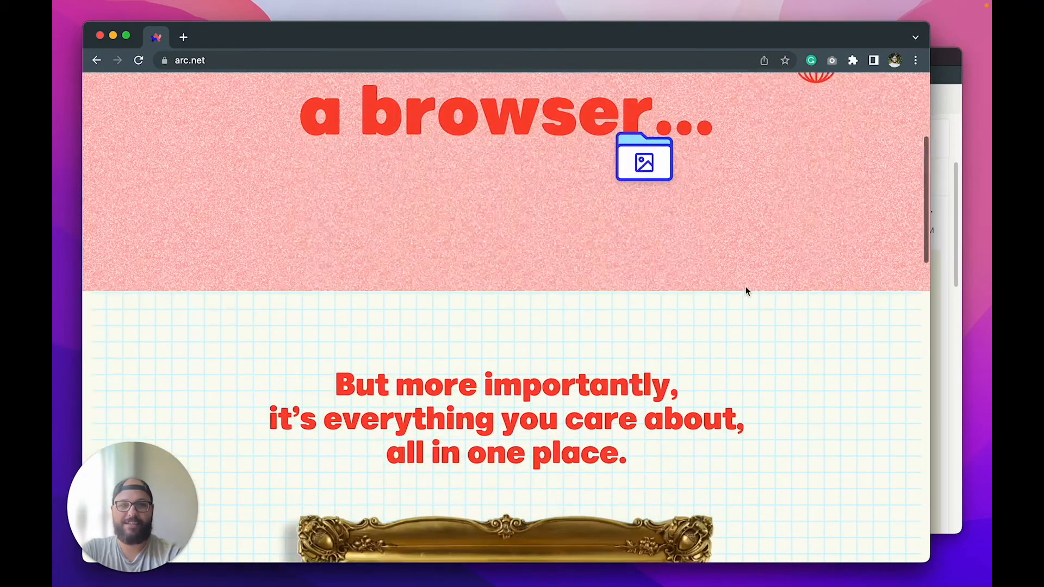
scroll(847, 373, down, 5)
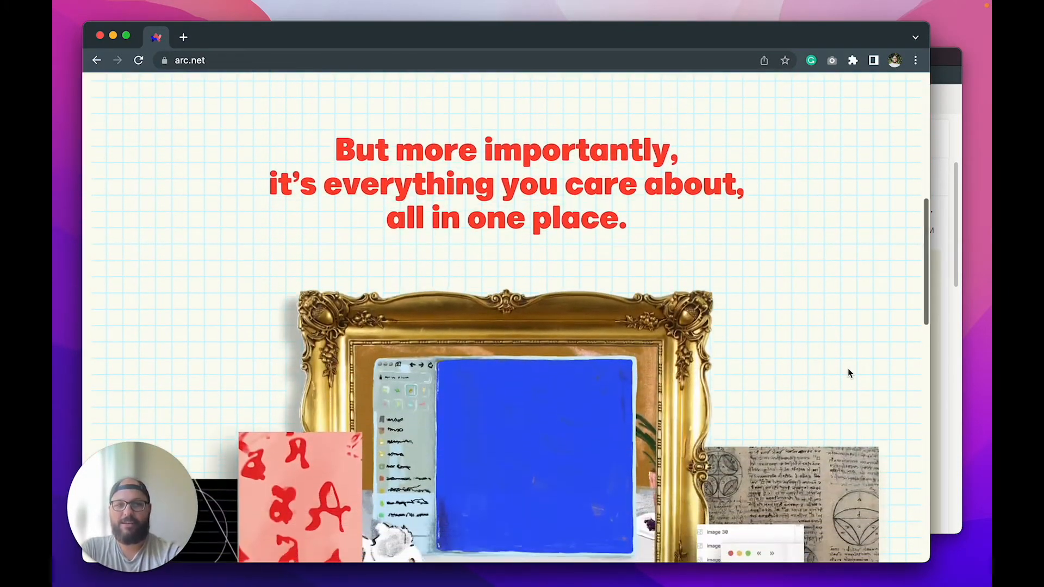
scroll(849, 373, down, 6)
scroll(848, 373, down, 5)
scroll(848, 373, down, 5)
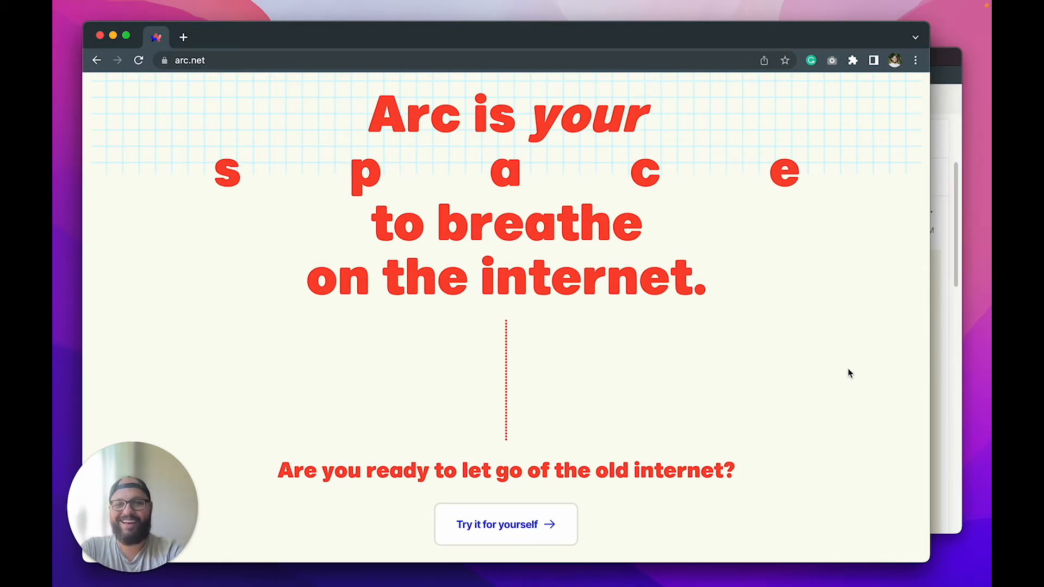
scroll(848, 372, down, 3)
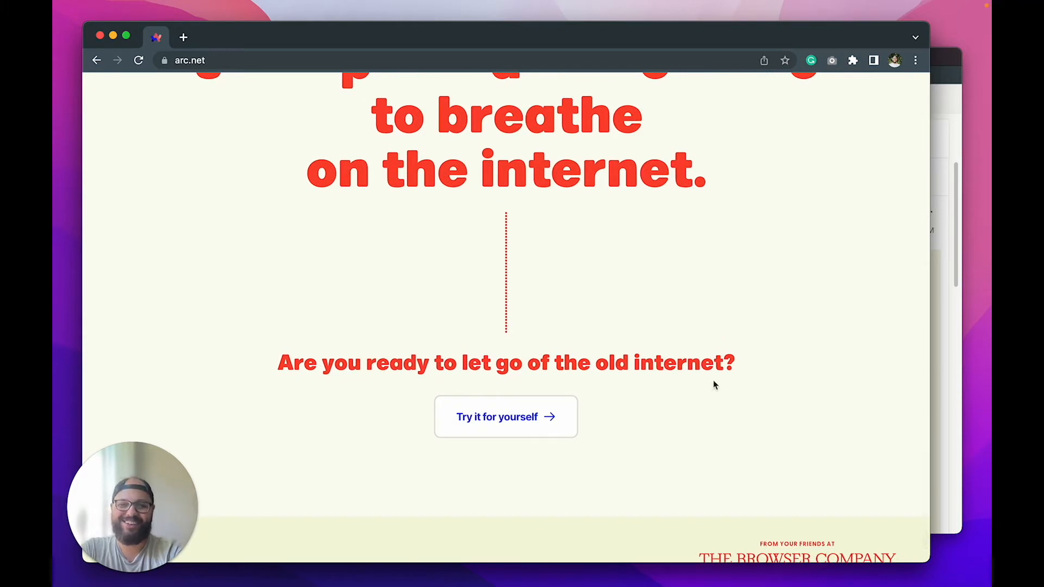
scroll(743, 440, down, 2)
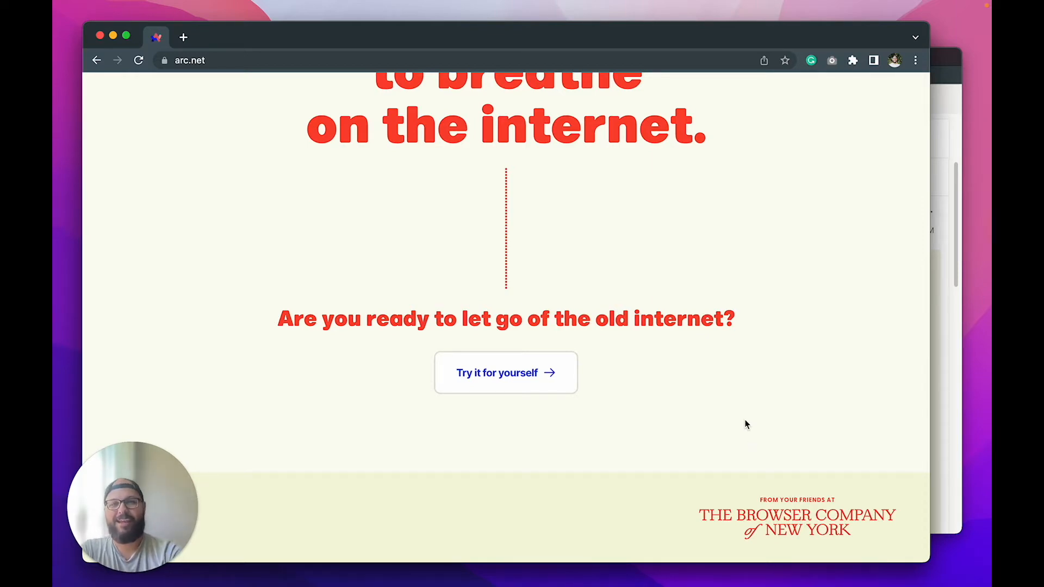
scroll(745, 420, up, 20)
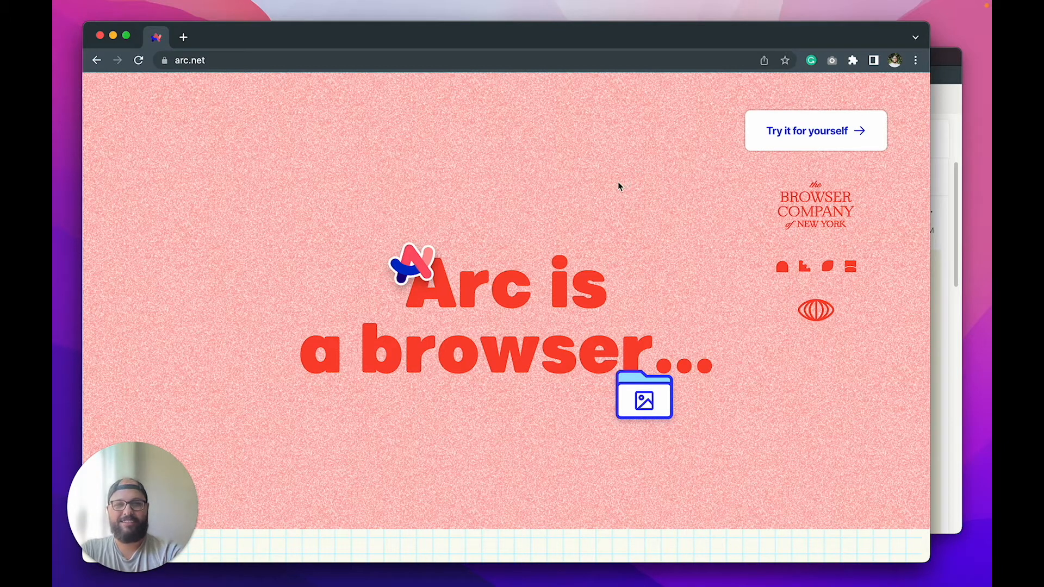
click(824, 139)
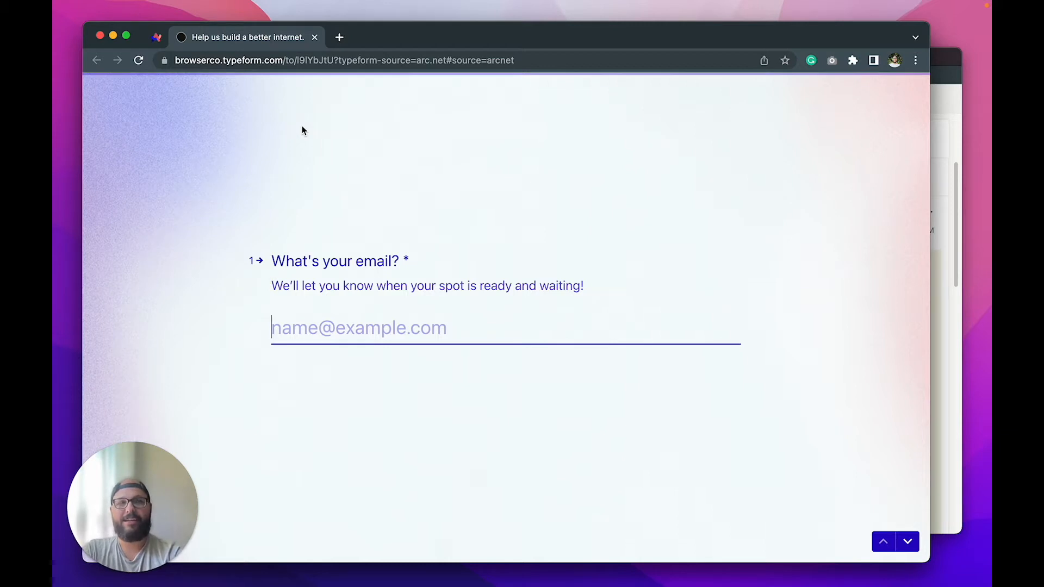
click(314, 39)
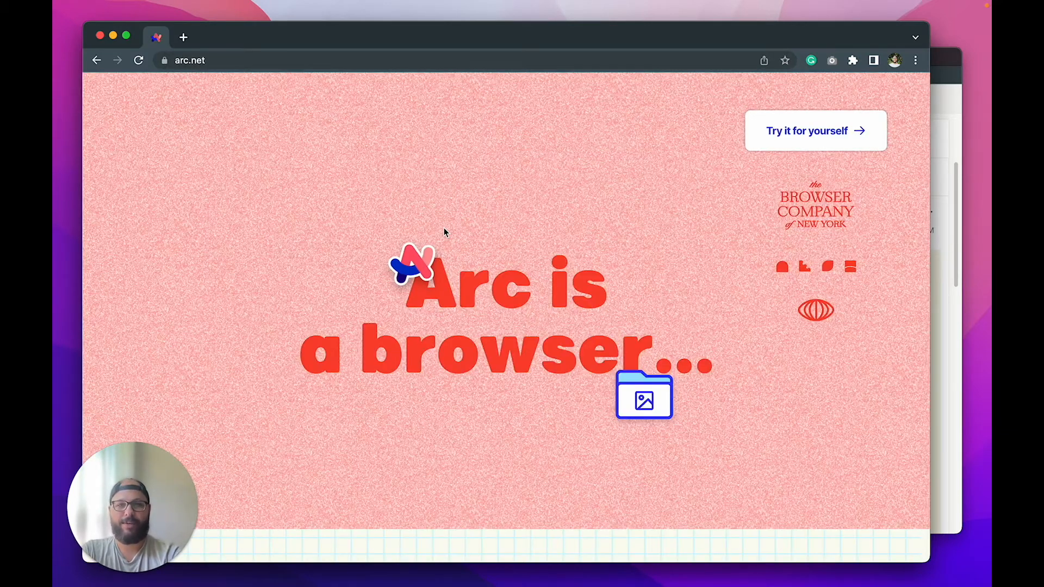
click(947, 140)
Download Arc-latest.dmg via the 'Download Arc' button in the Outlook welcome email
scroll(775, 297, down, 10)
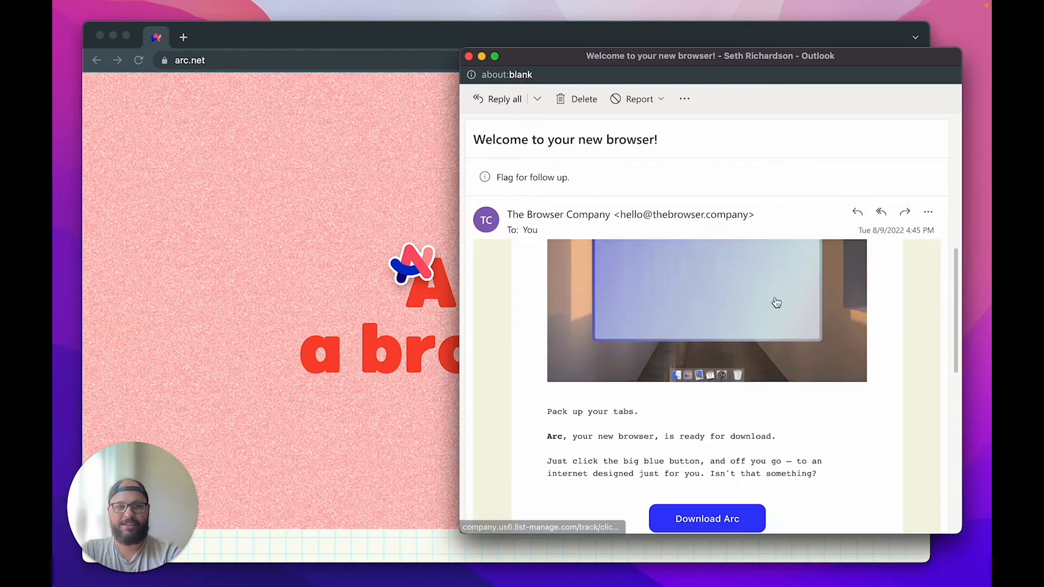
scroll(619, 333, up, 1)
scroll(619, 332, down, 1)
scroll(619, 332, up, 1)
scroll(619, 332, down, 1)
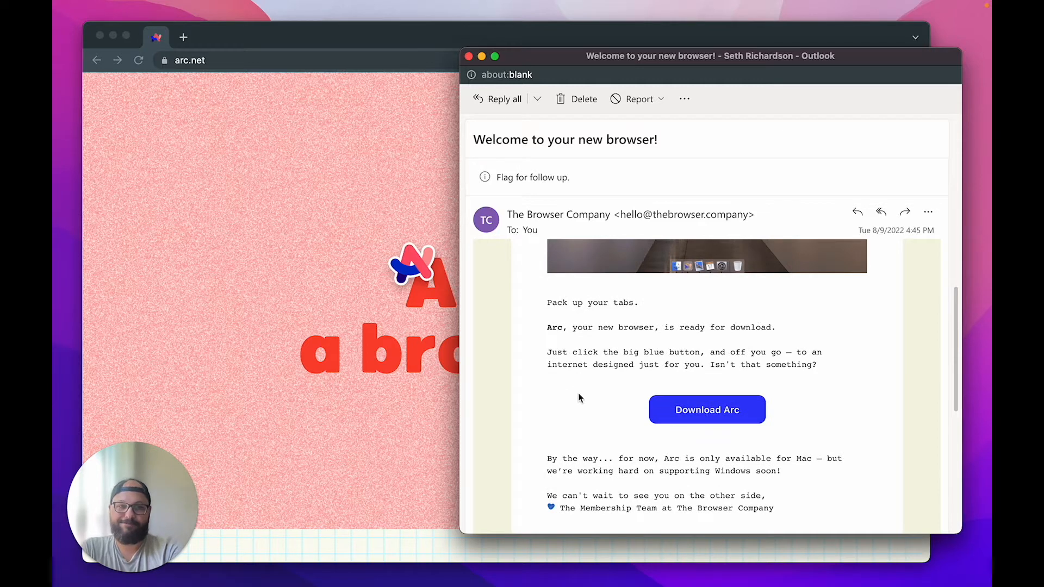
click(689, 414)
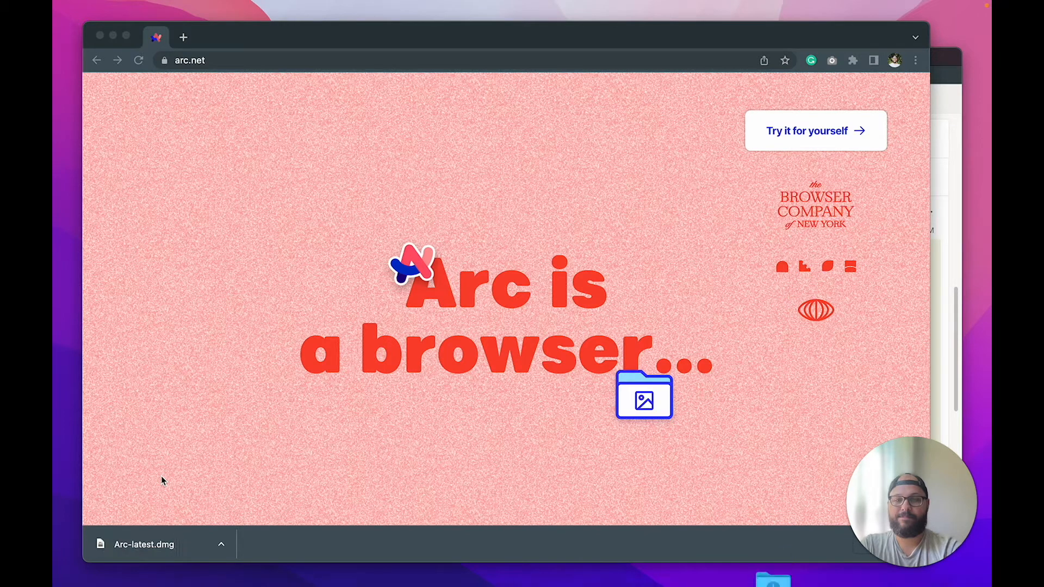
Open Arc-latest.dmg from Chrome's downloads and centre the installer, hiding Chrome and Outlook
click(767, 563)
click(773, 519)
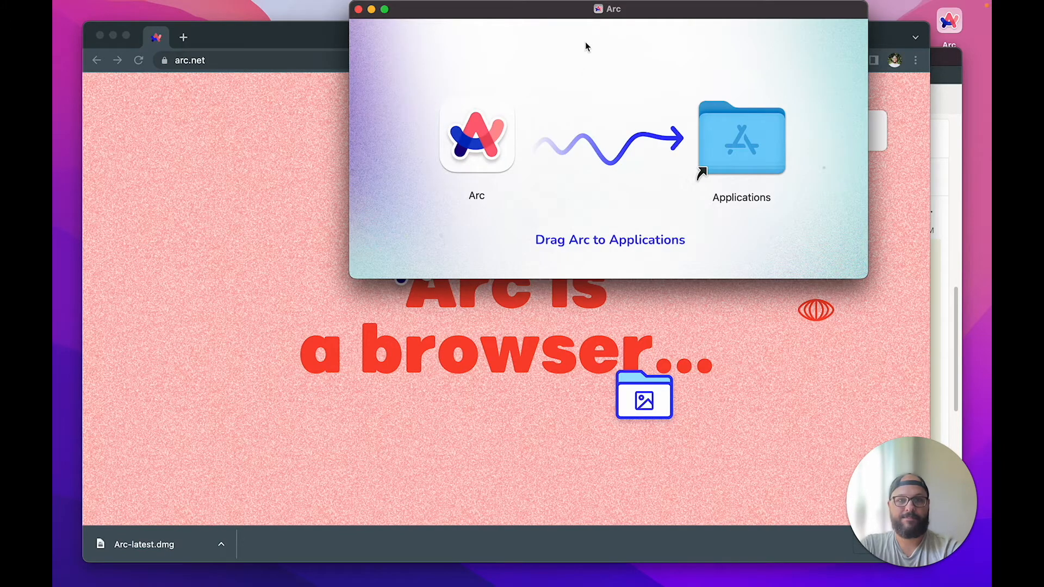
drag(579, 14, 449, 173)
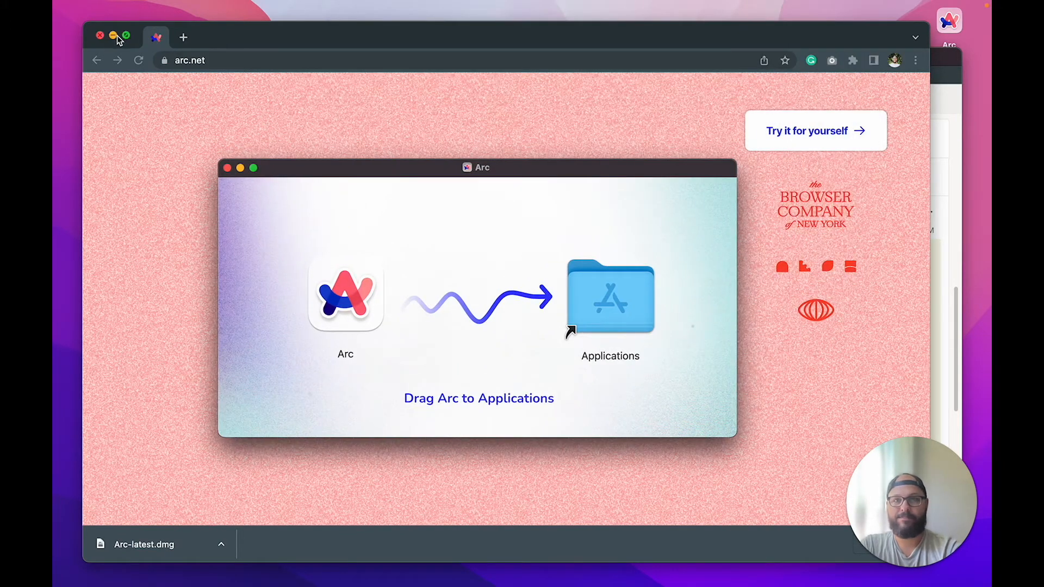
click(113, 36)
click(482, 56)
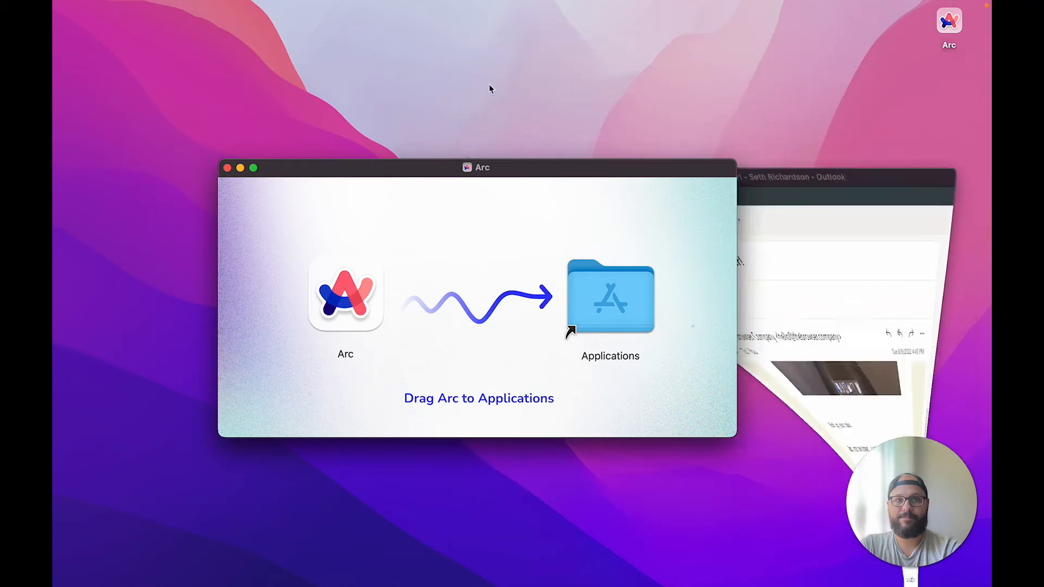
drag(434, 173, 491, 182)
Drag Arc into Applications, then launch it and confirm Open in the Gatekeeper dialog
click(406, 302)
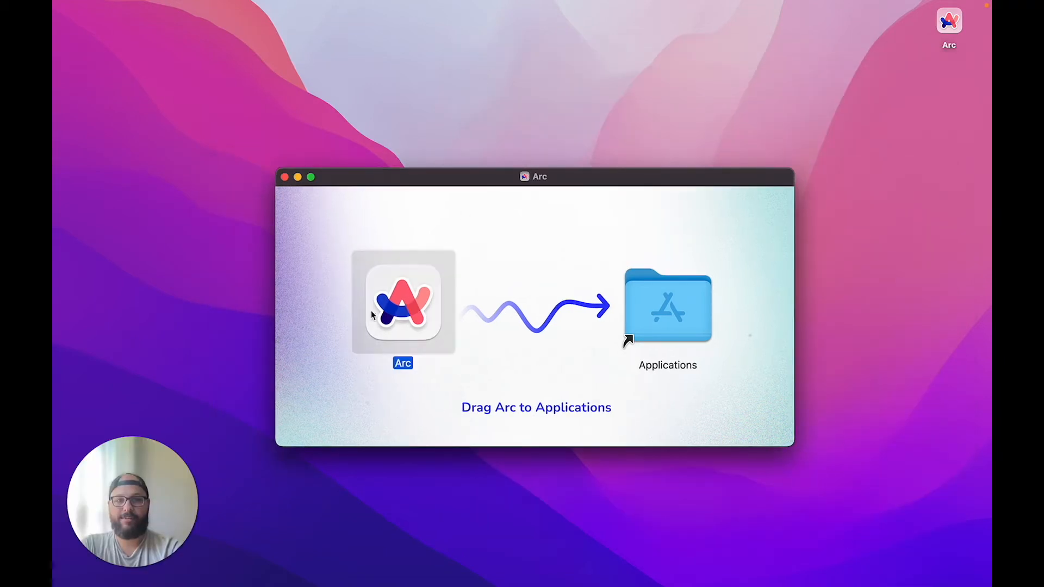
drag(371, 311, 644, 323)
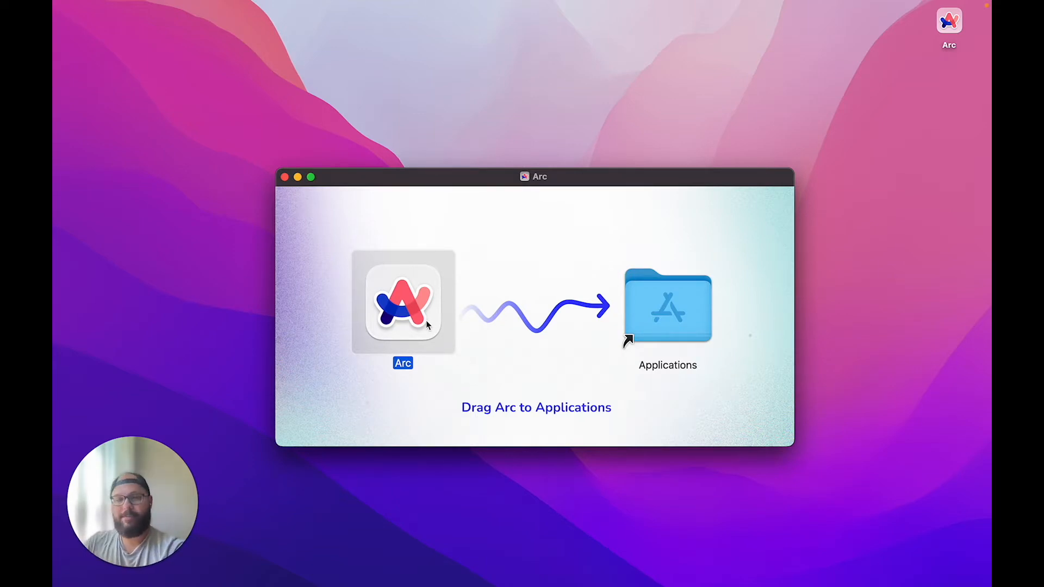
key(super+space)
text(arc)
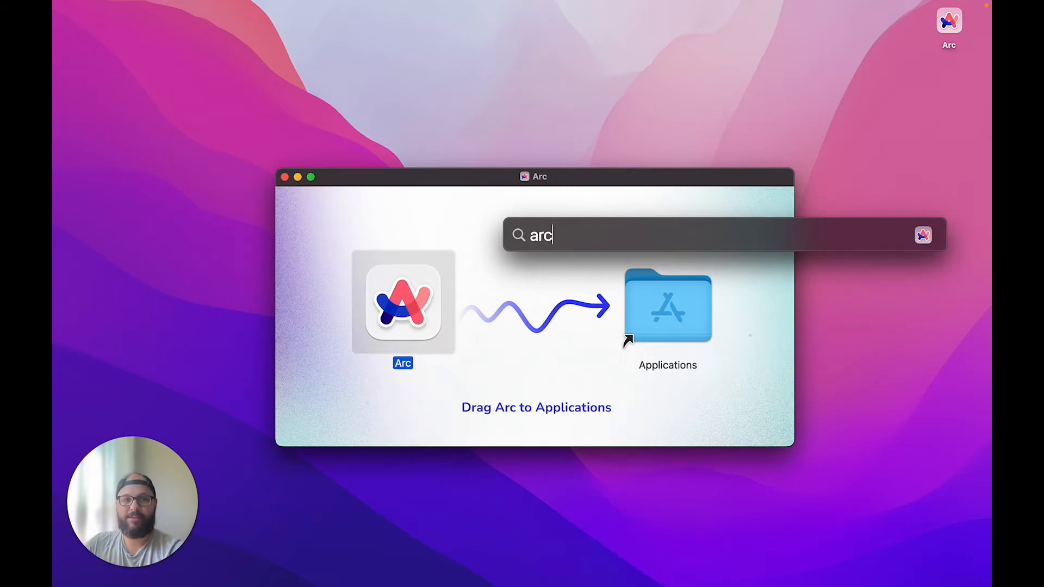
key(Escape)
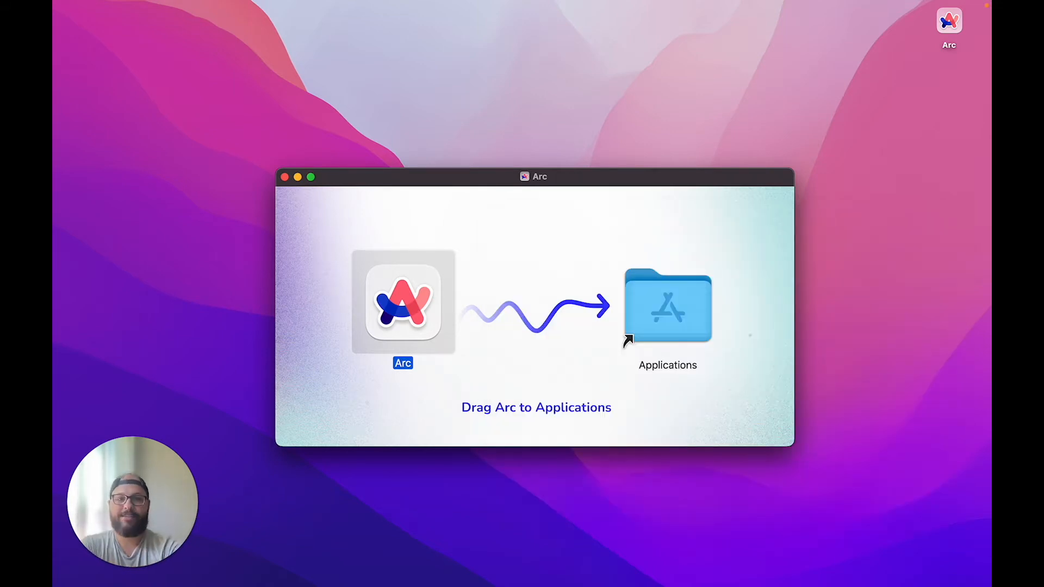
double_click(425, 318)
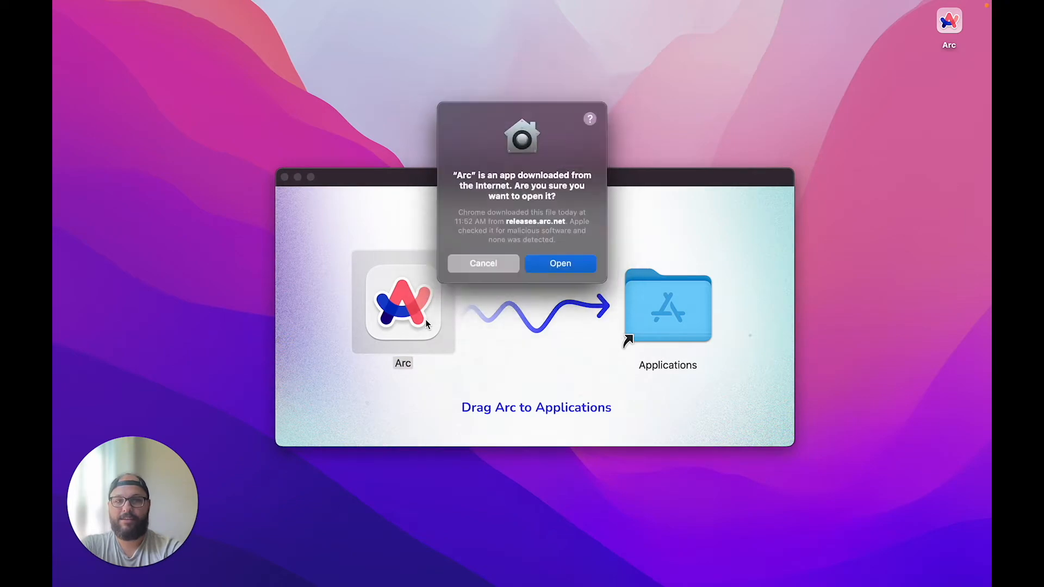
click(545, 263)
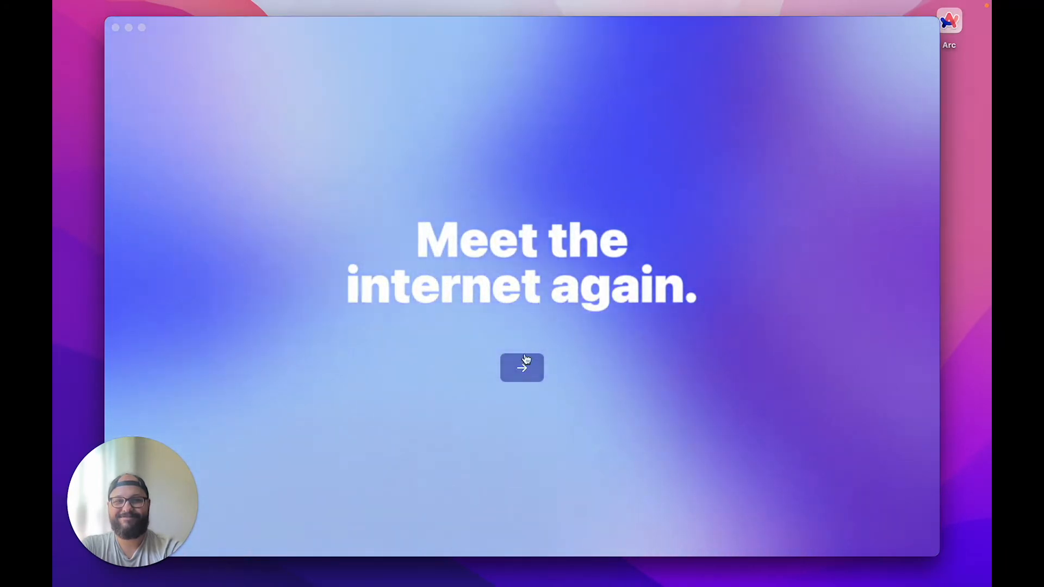
Move past the intro, enter the user's full name in the sign-up form, and create the account
click(524, 367)
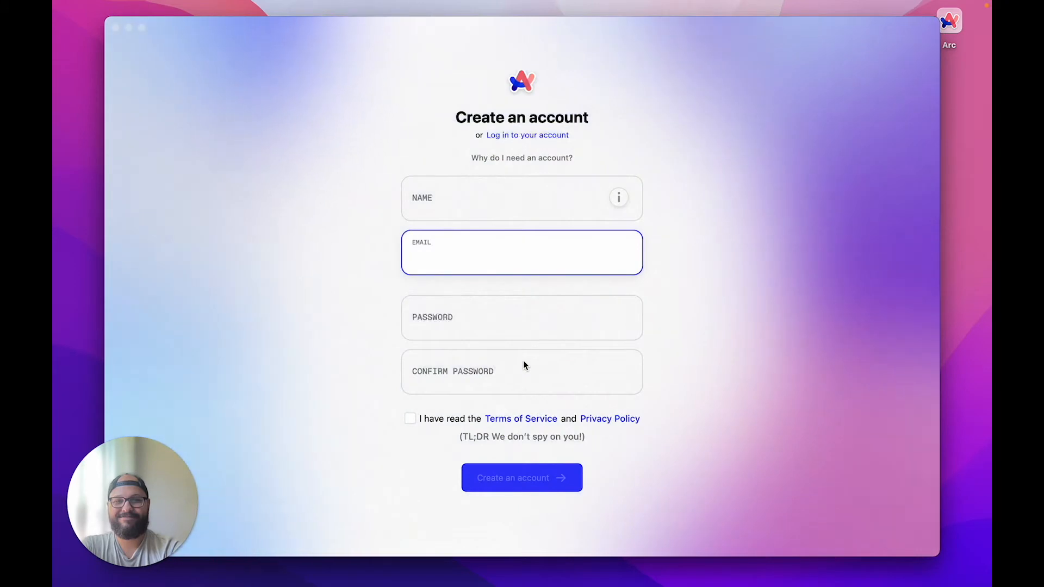
click(494, 205)
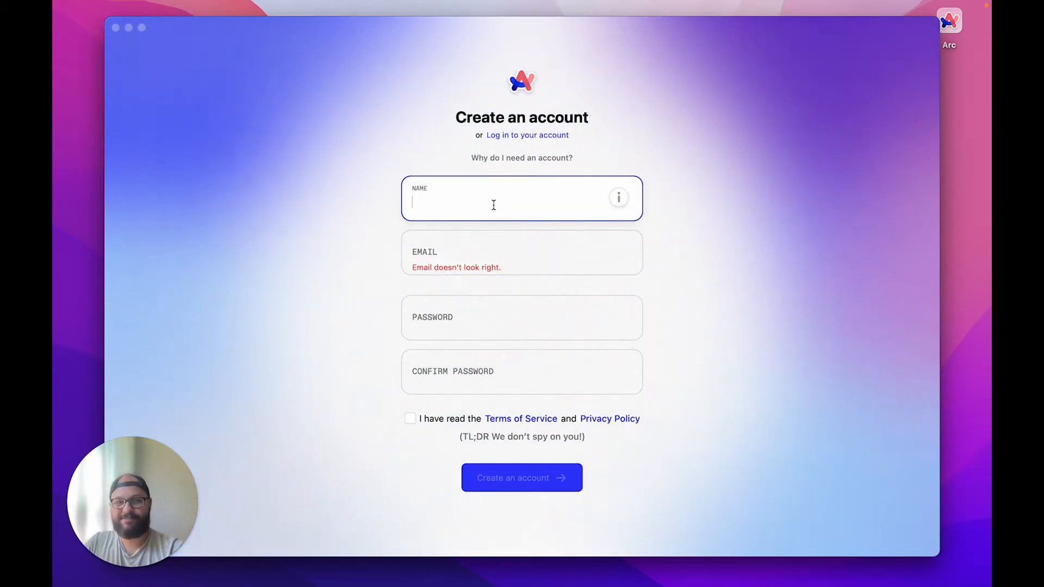
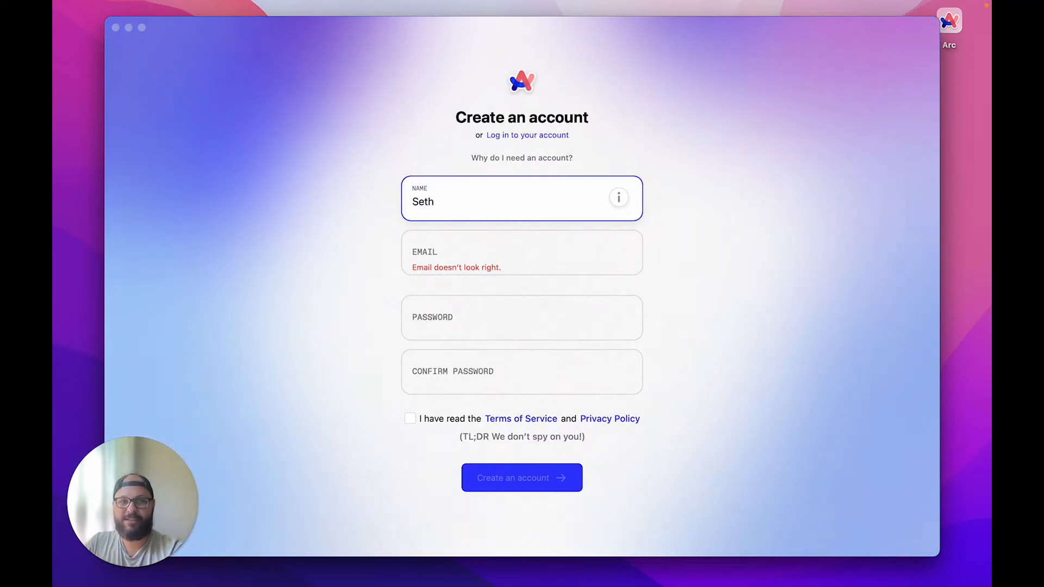
key(Tab)
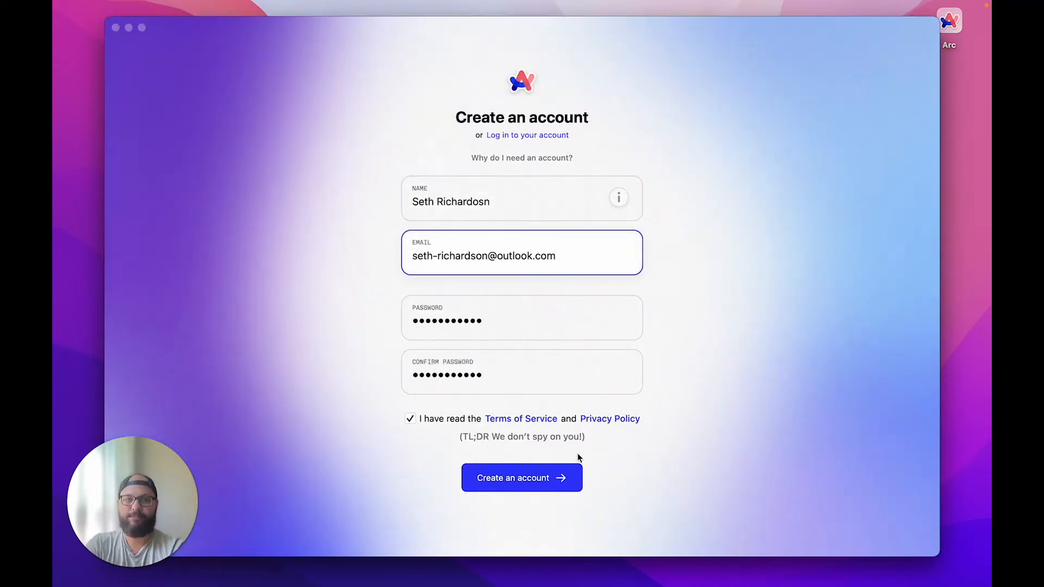
click(569, 478)
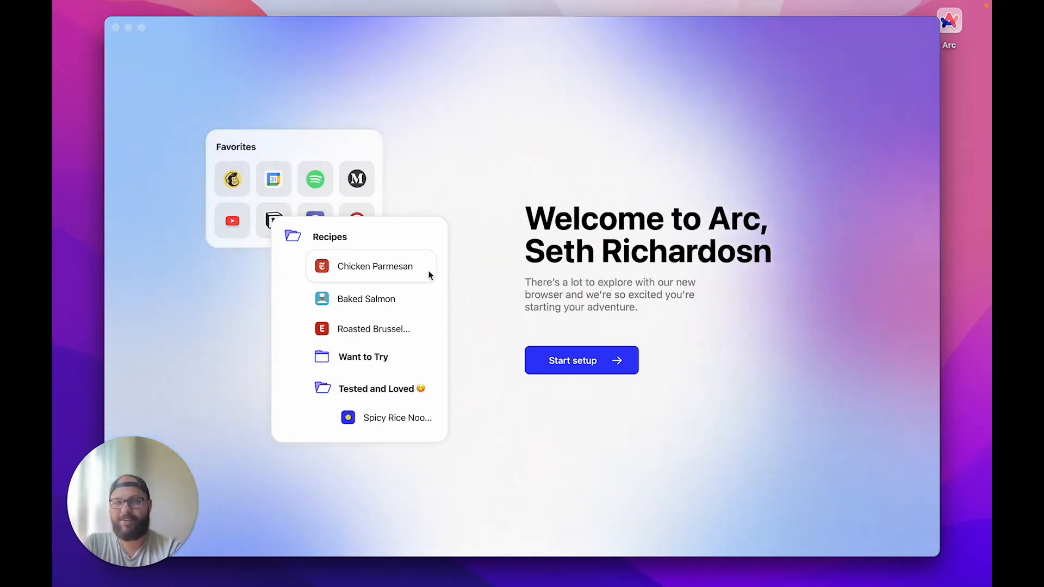
Begin setup, choose Chrome as the import source with Import All, and go to Next
click(572, 356)
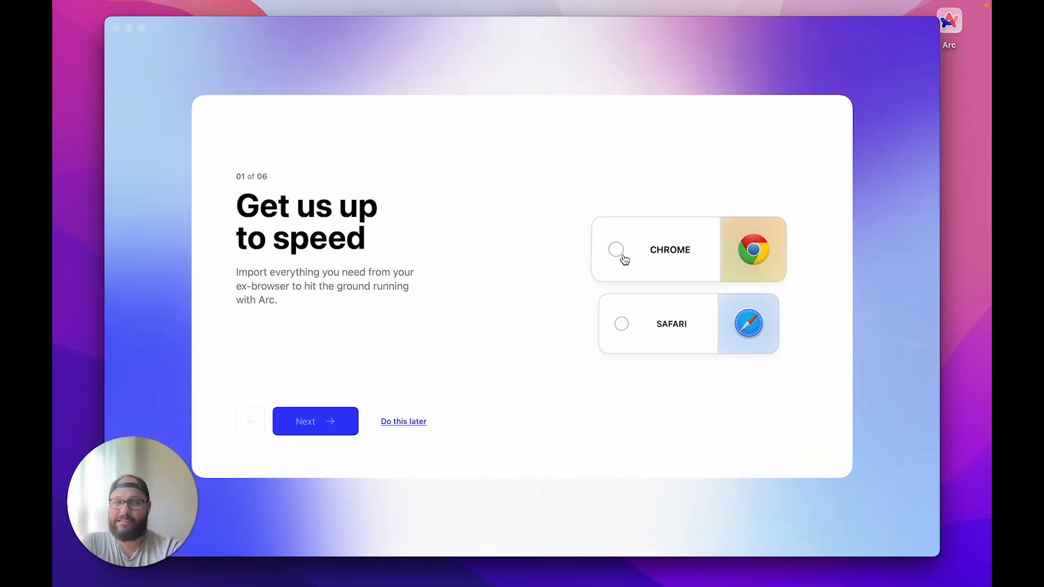
click(624, 260)
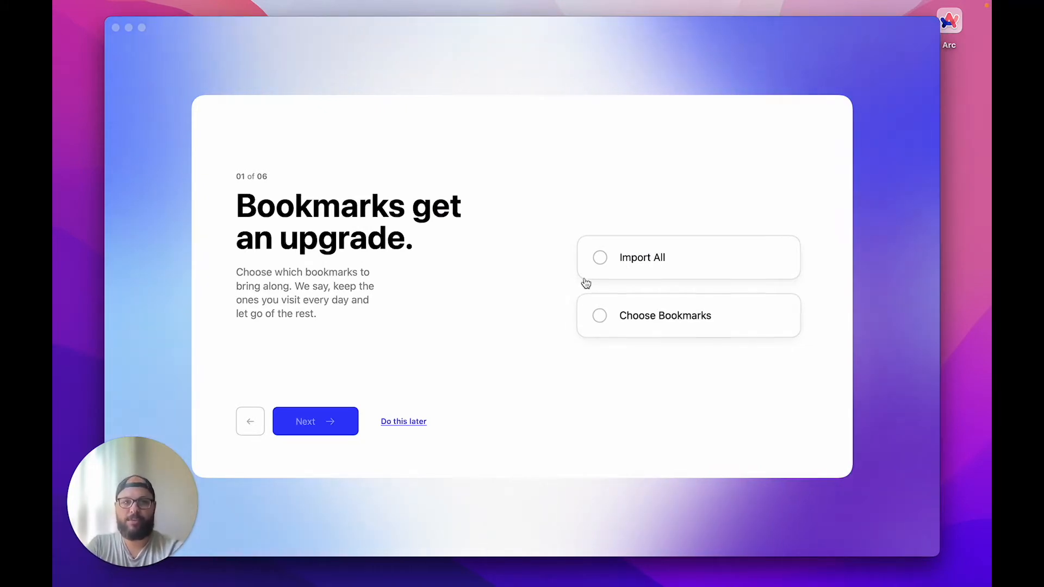
click(599, 261)
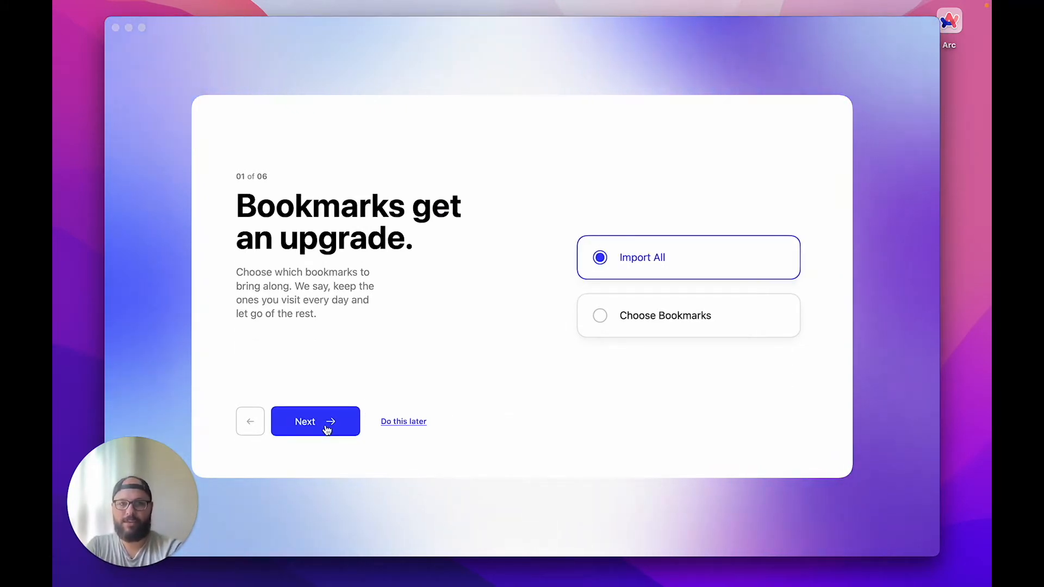
click(327, 429)
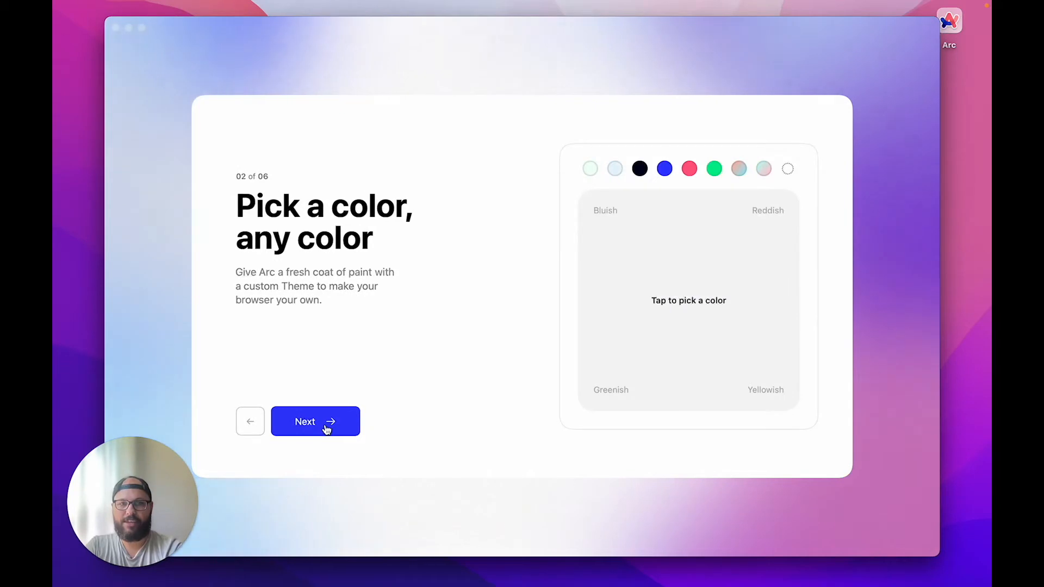
Try out theme colours: black, light blue, mint, the picker, several gradients and green
click(639, 168)
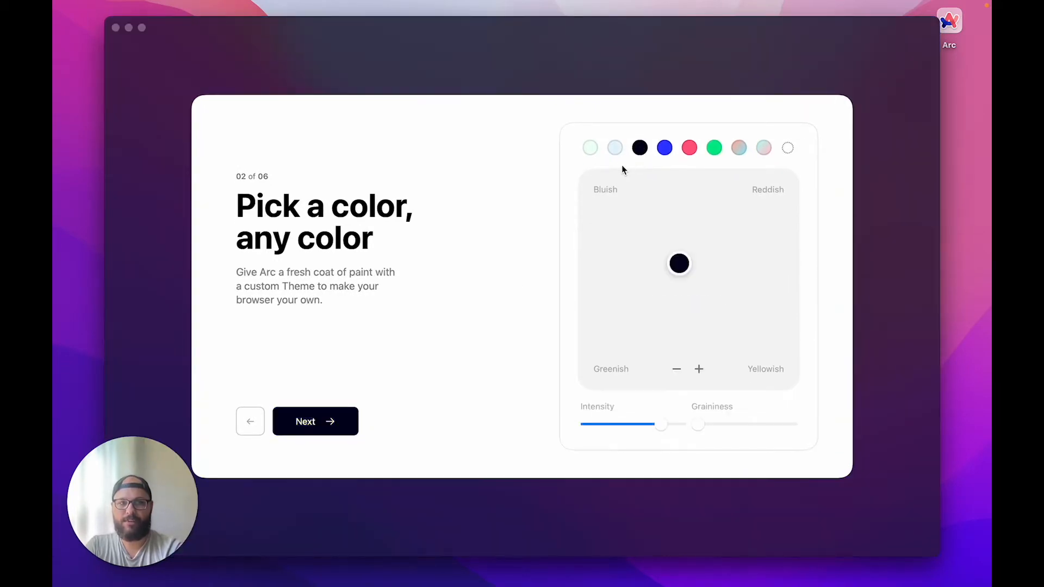
click(617, 152)
click(591, 152)
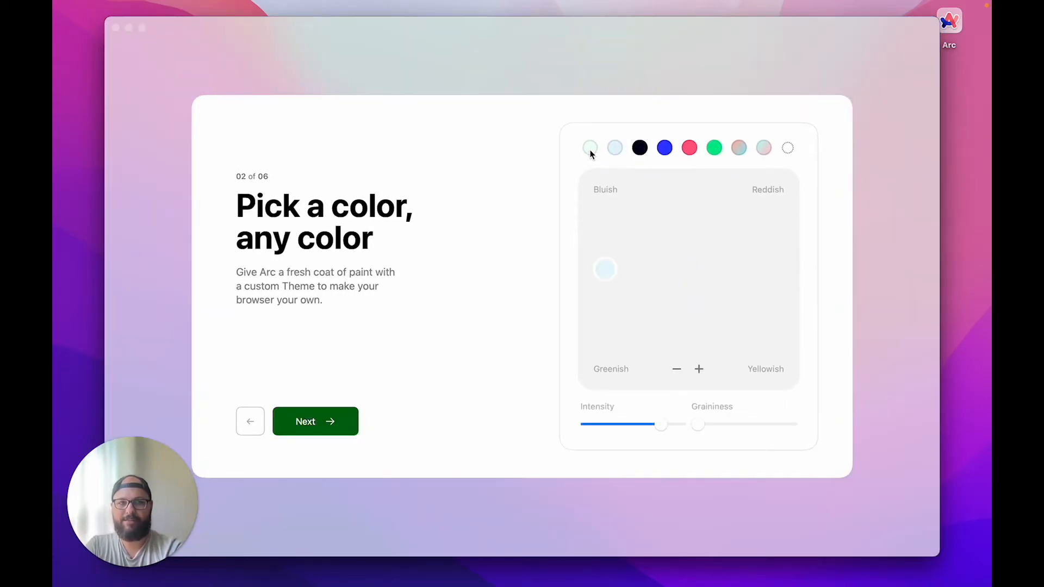
drag(617, 352, 619, 269)
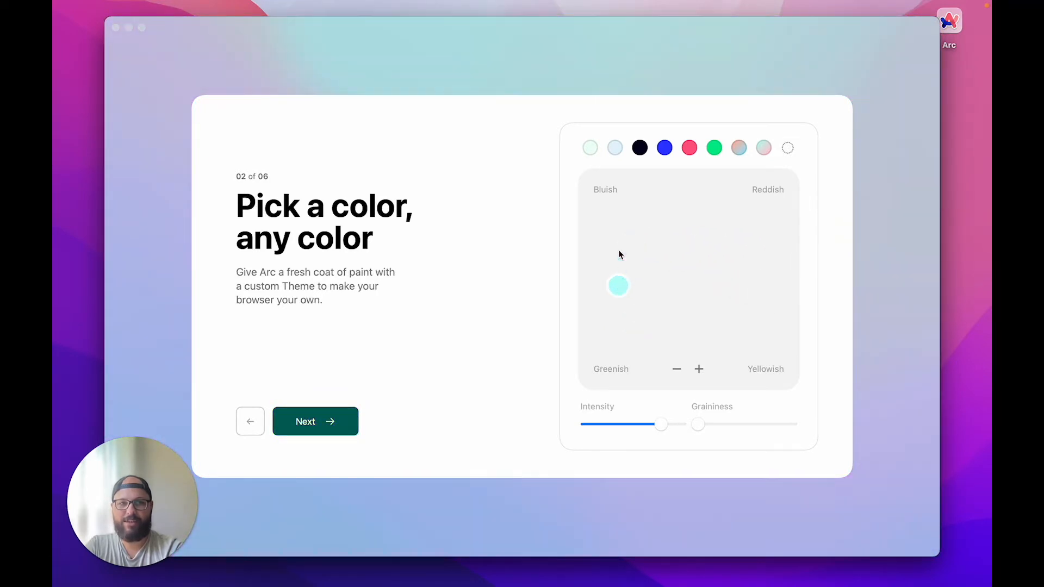
click(743, 152)
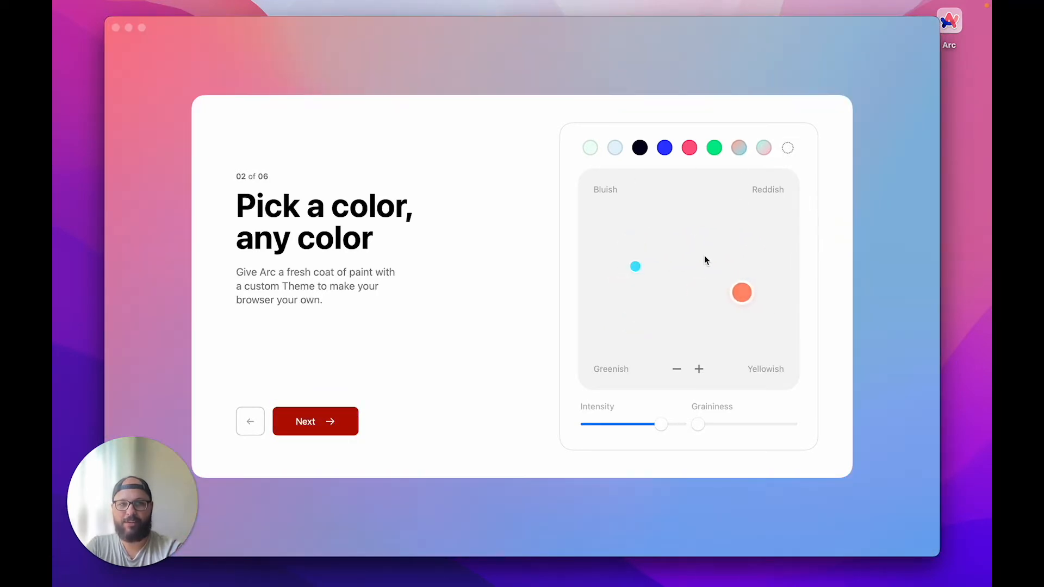
click(763, 147)
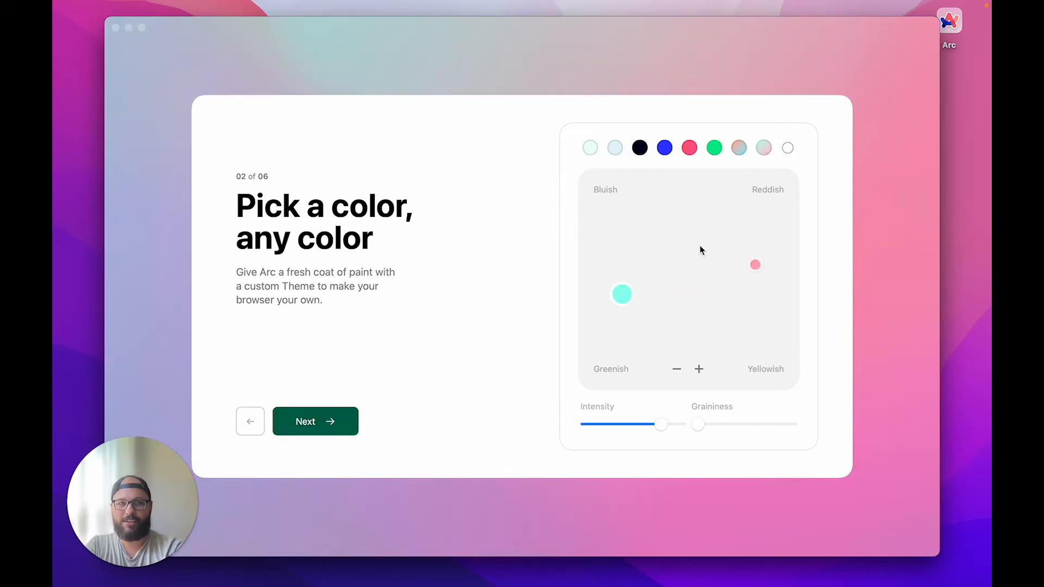
click(735, 152)
click(718, 152)
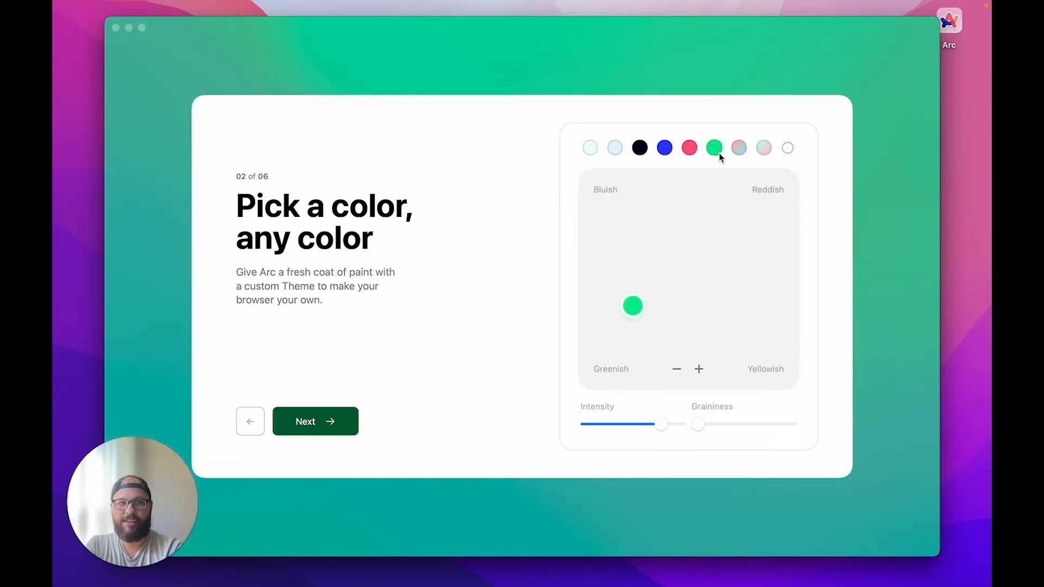
click(645, 147)
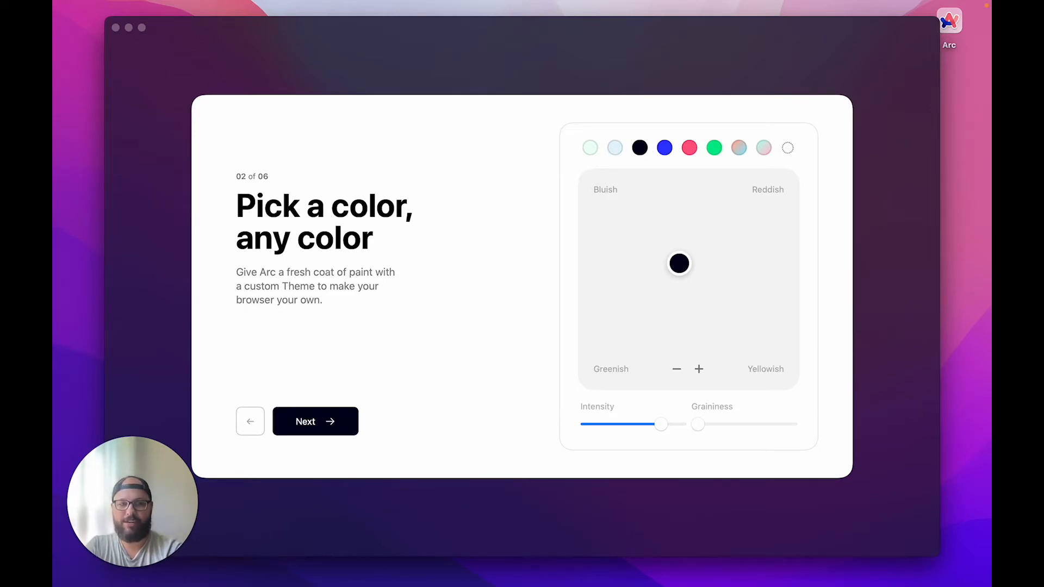
Choose the pink-blue gradient, lower intensity, set graininess to maximum, and continue
drag(700, 428, 730, 429)
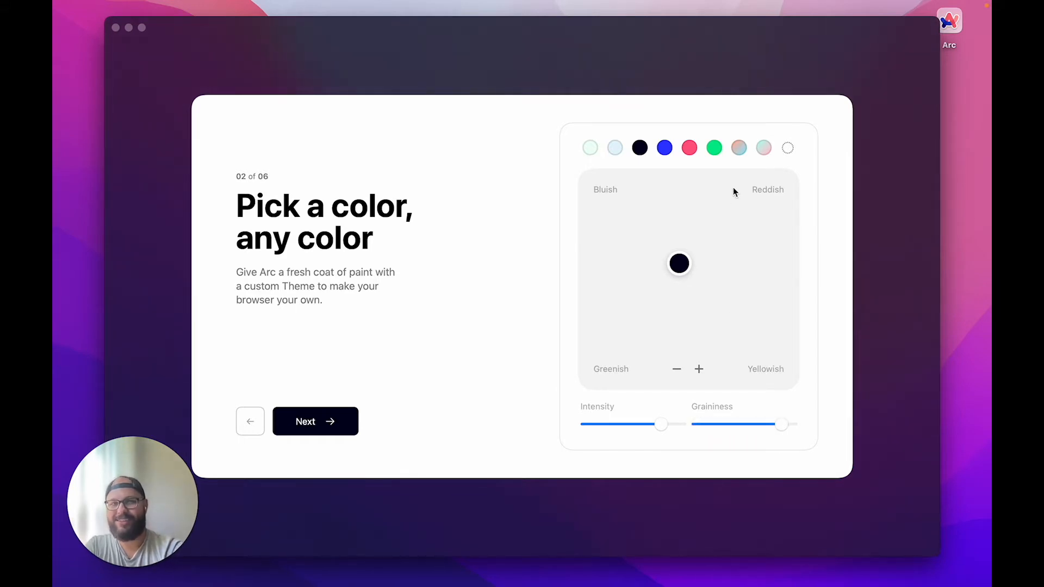
click(740, 149)
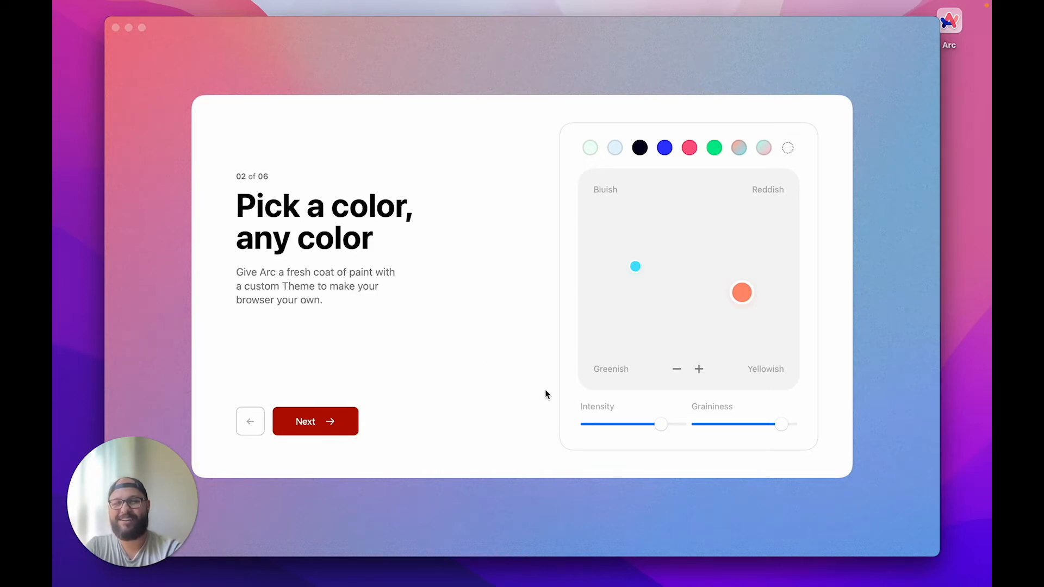
drag(680, 425, 614, 432)
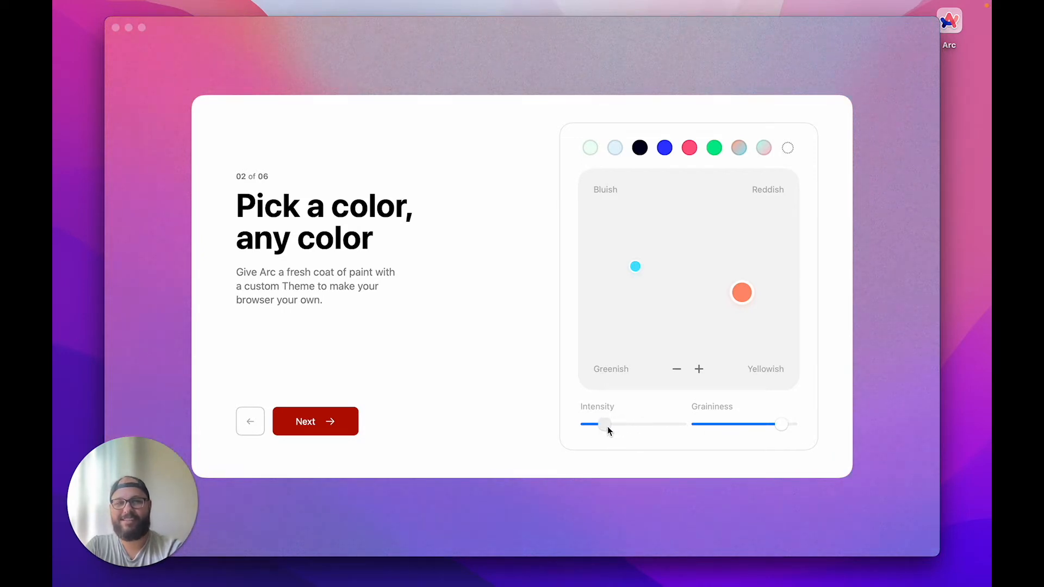
drag(781, 425, 840, 425)
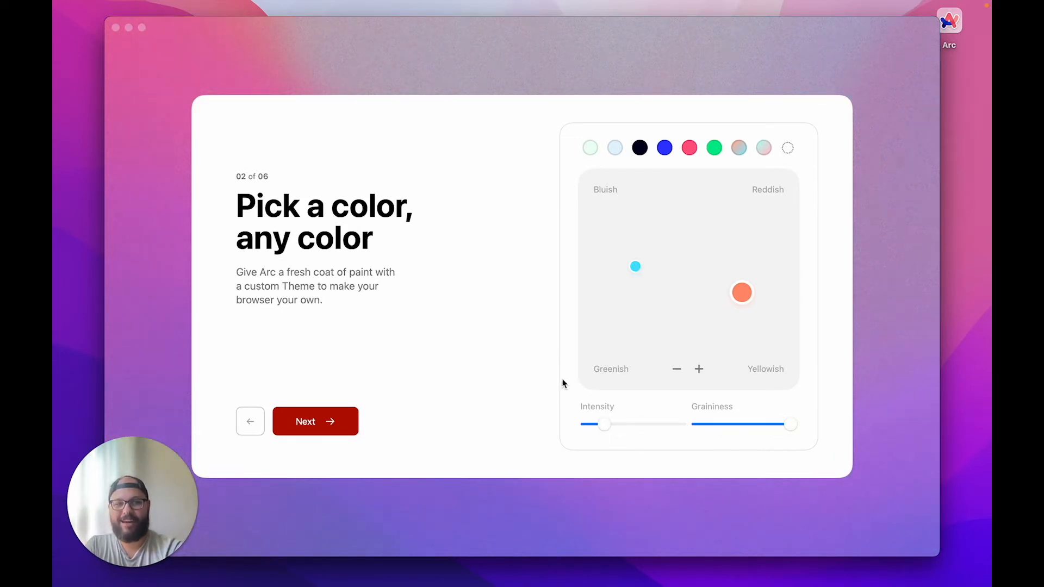
click(329, 433)
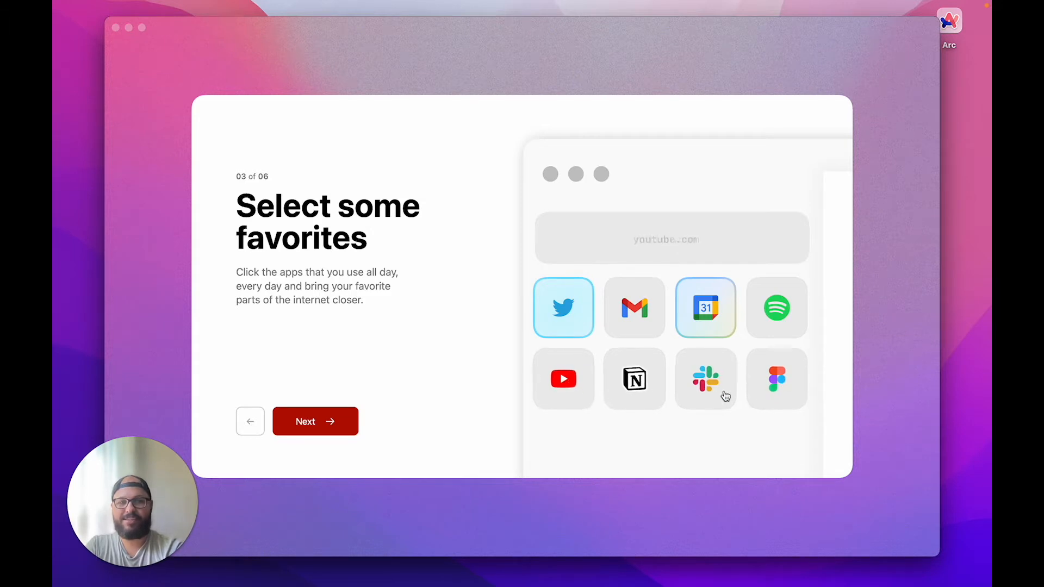
Mark Figma, Spotify, Gmail and YouTube as favorites, toggling Slack on and off, then continue
click(771, 380)
click(777, 307)
click(631, 317)
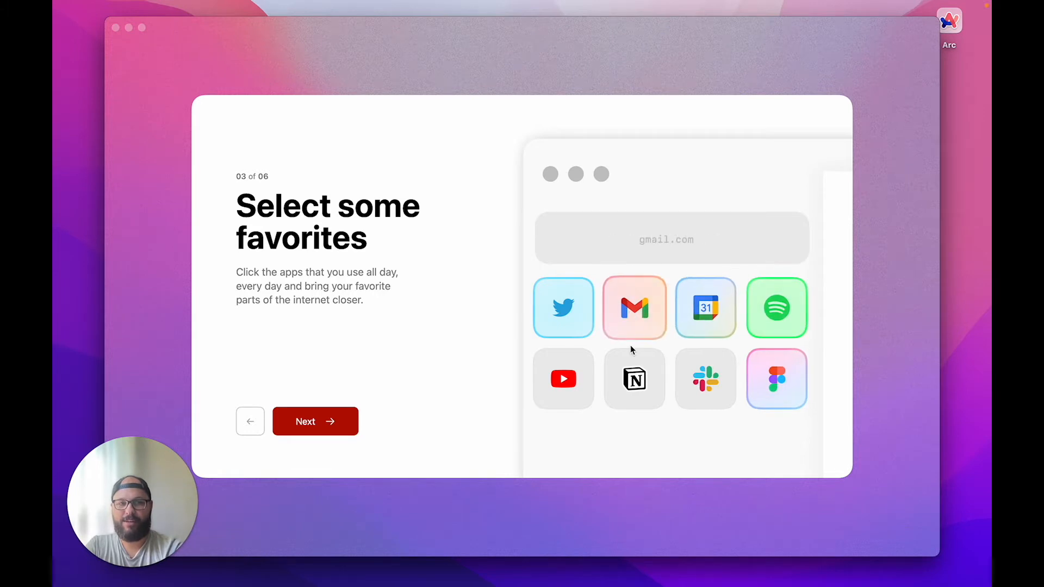
click(566, 388)
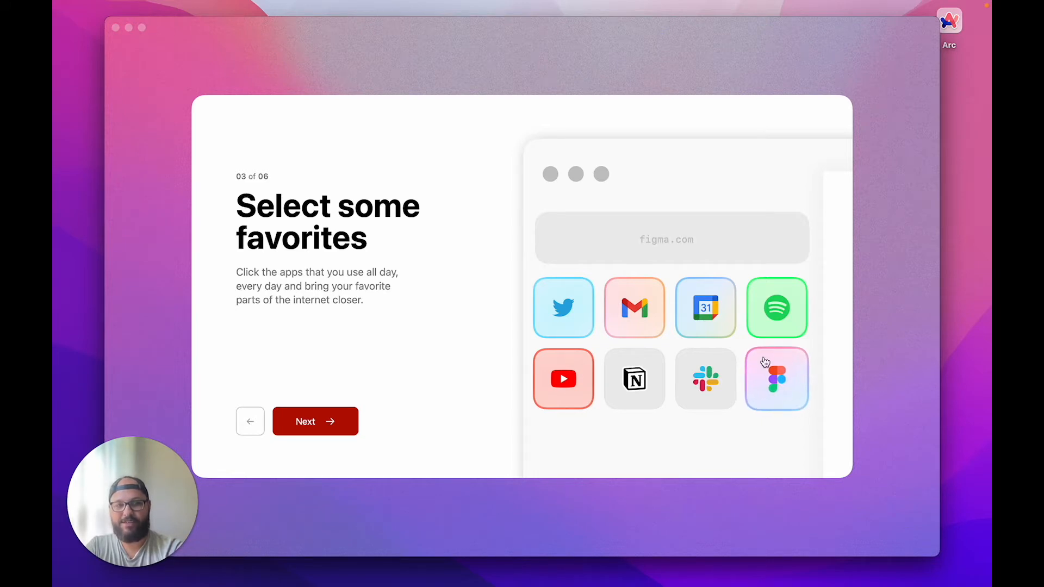
click(723, 401)
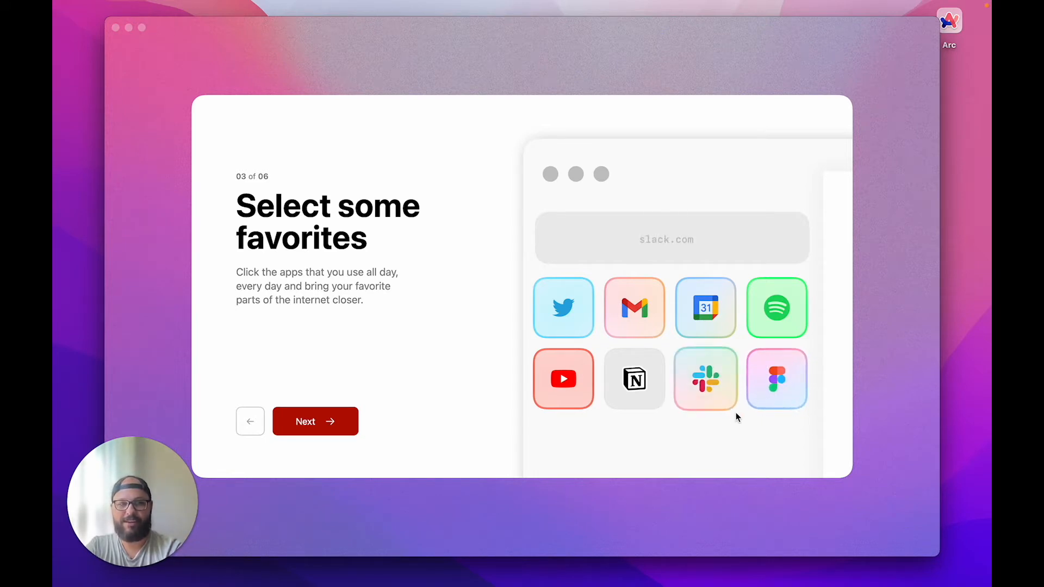
click(714, 387)
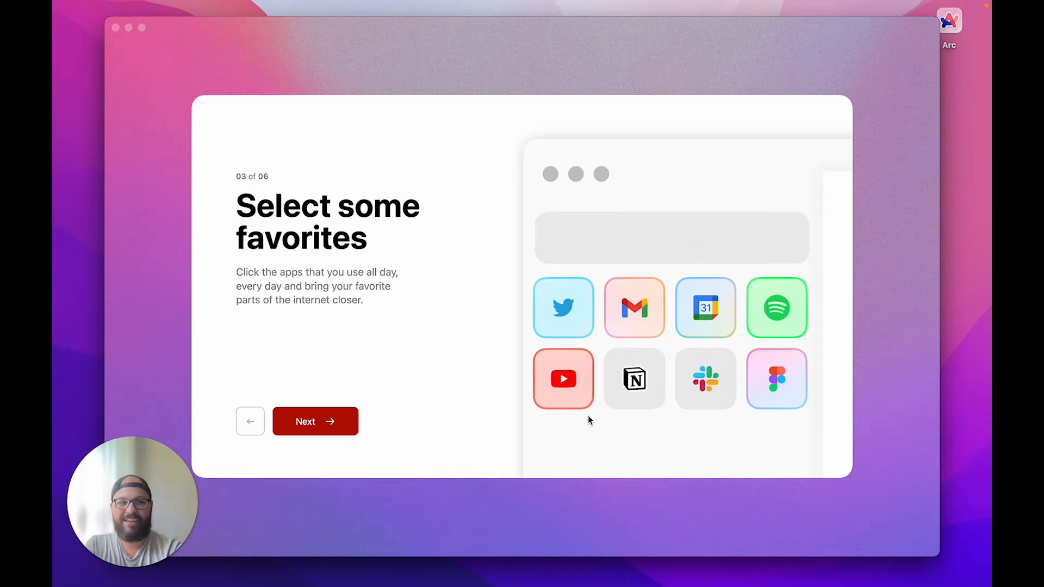
click(634, 398)
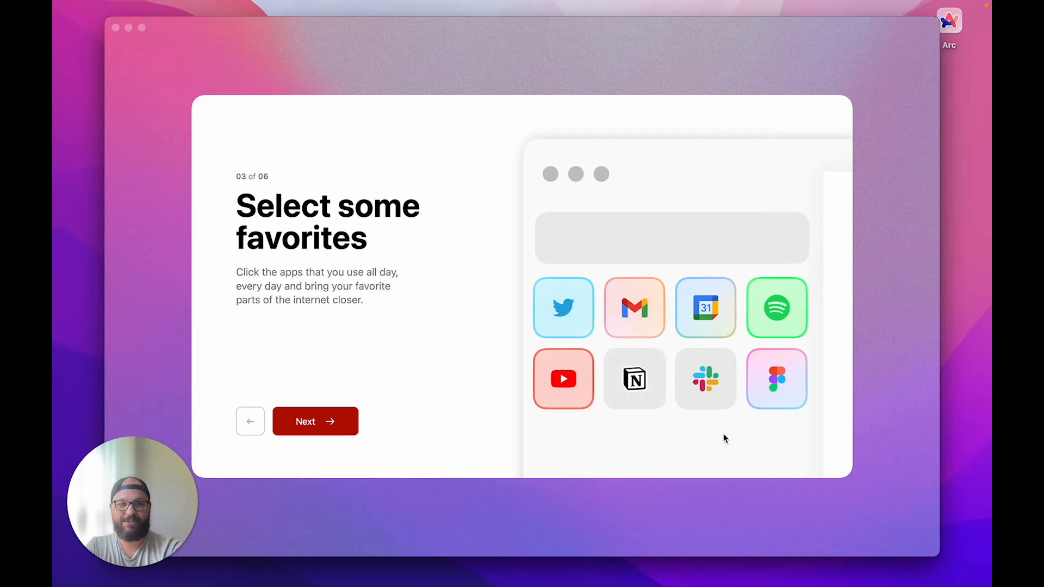
click(776, 408)
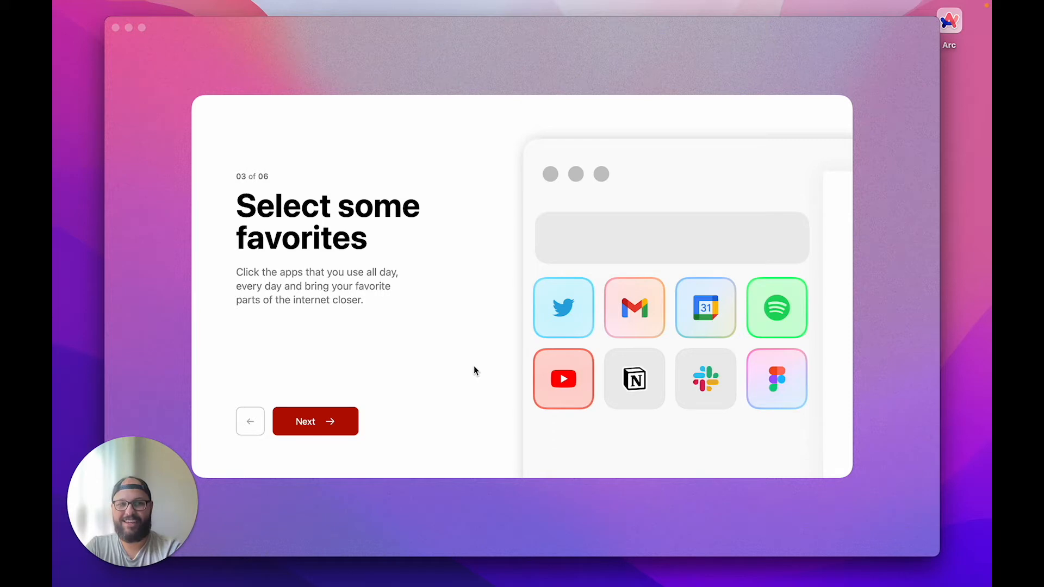
click(333, 429)
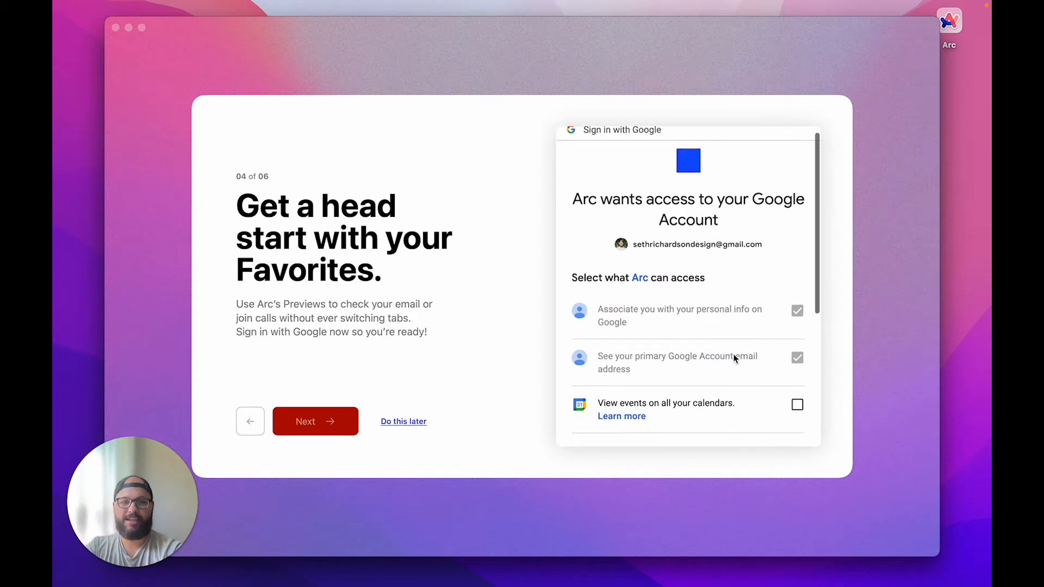
Grant Arc Google account access, including permission for calendar events
scroll(734, 359, down, 2)
click(797, 354)
scroll(729, 364, down, 5)
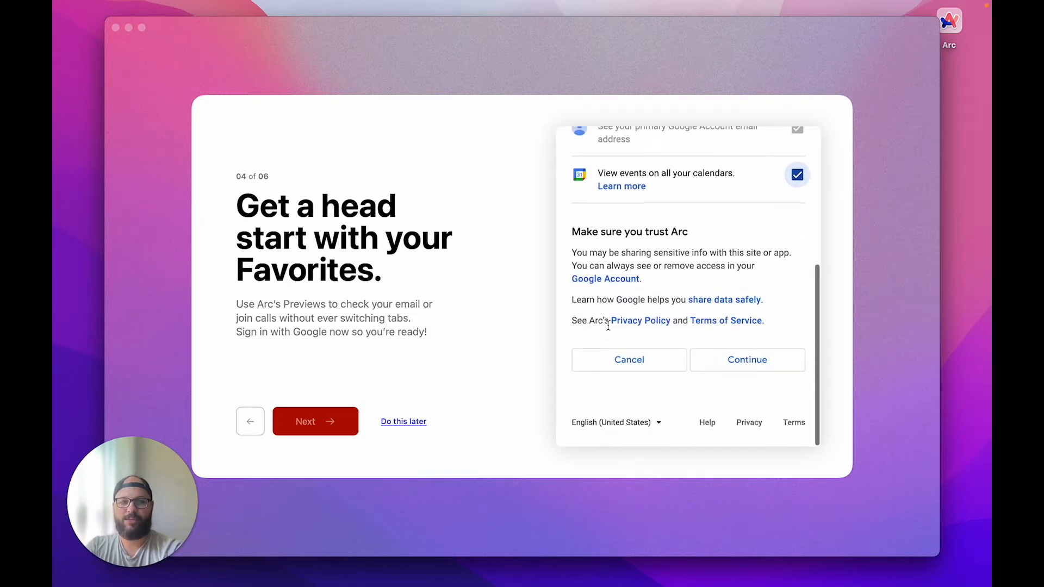
click(750, 361)
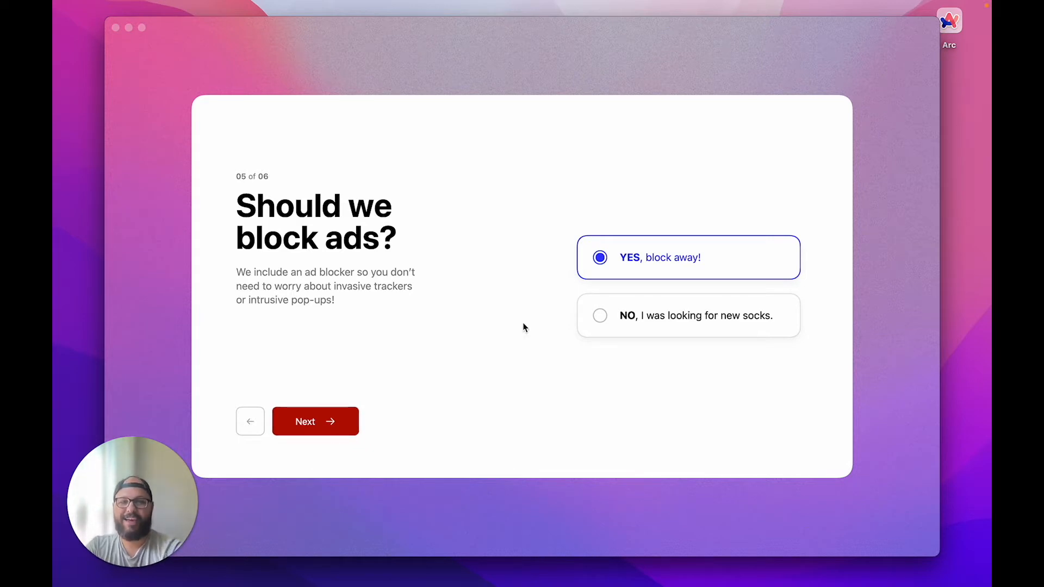
Keep ad blocking on, decline Arc as default browser, and finish onboarding
click(342, 427)
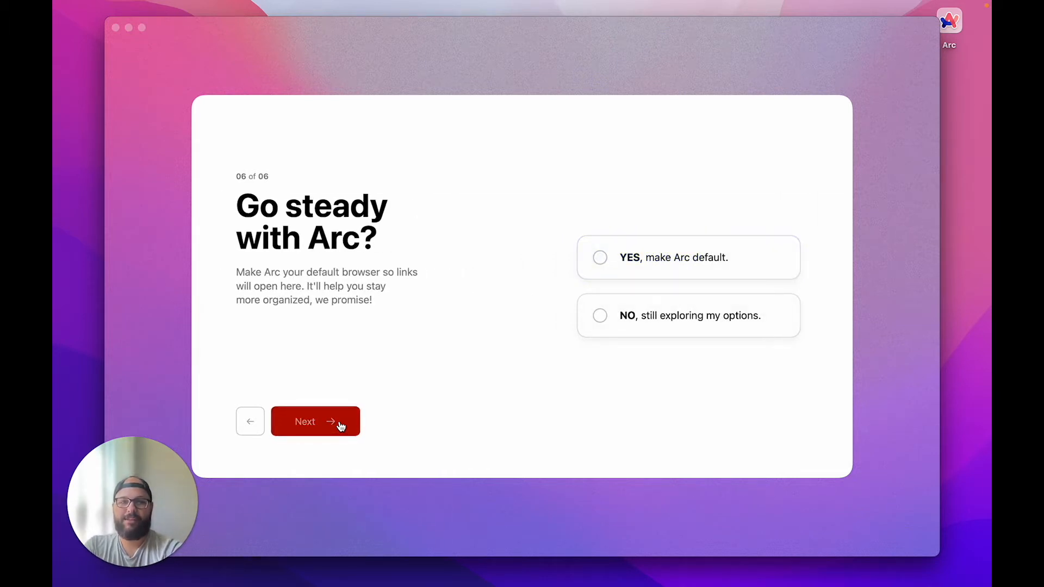
click(617, 332)
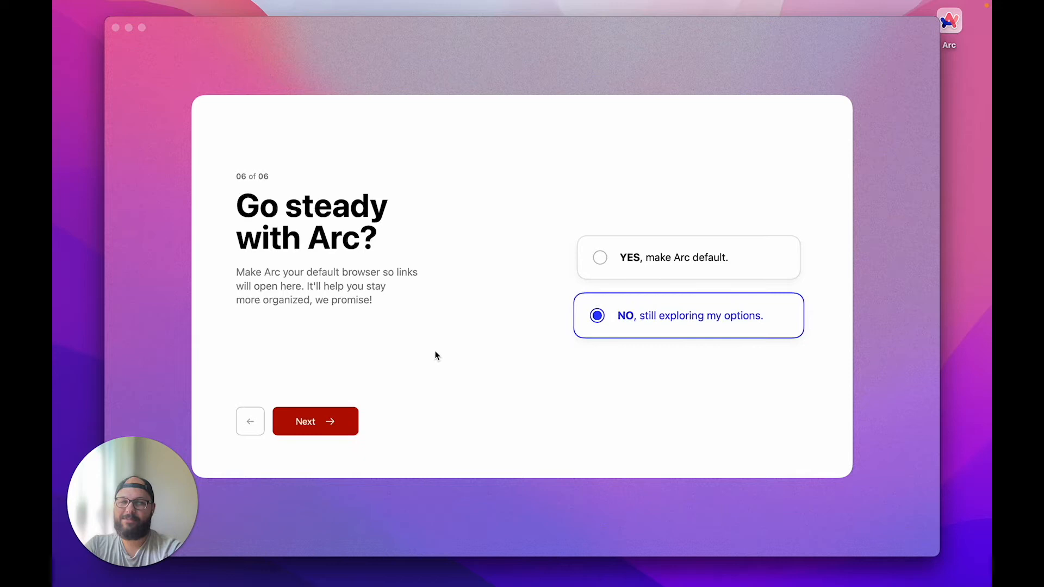
click(338, 422)
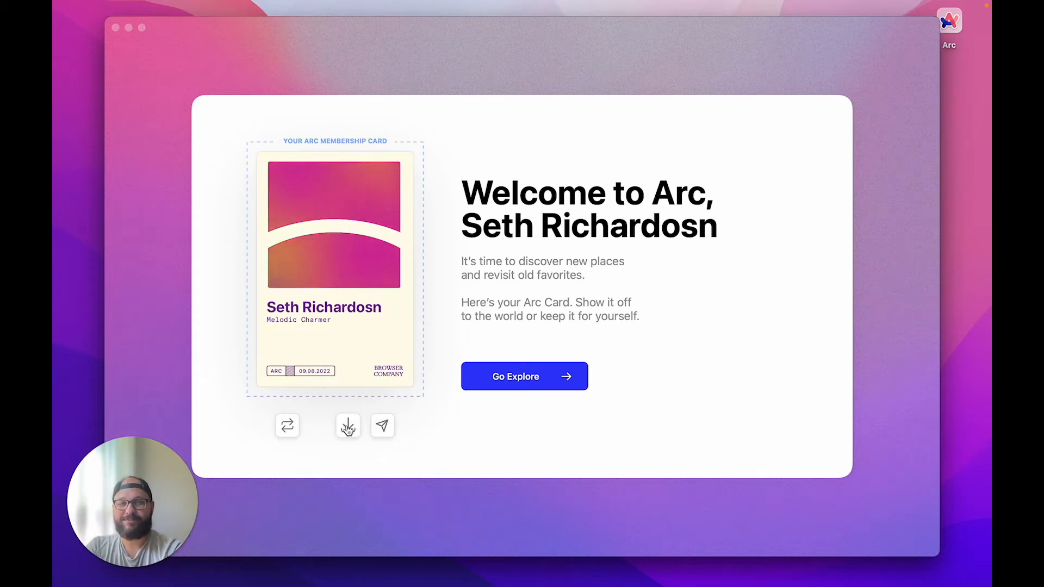
Shuffle the membership card design five times, landing on the blue-pink Sleepy Scholar card
click(287, 427)
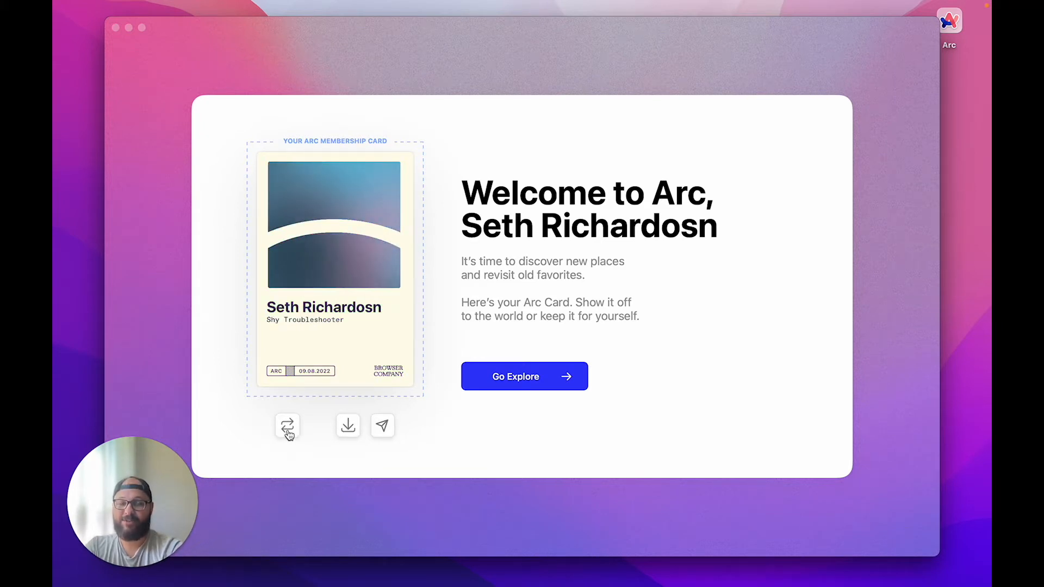
click(287, 427)
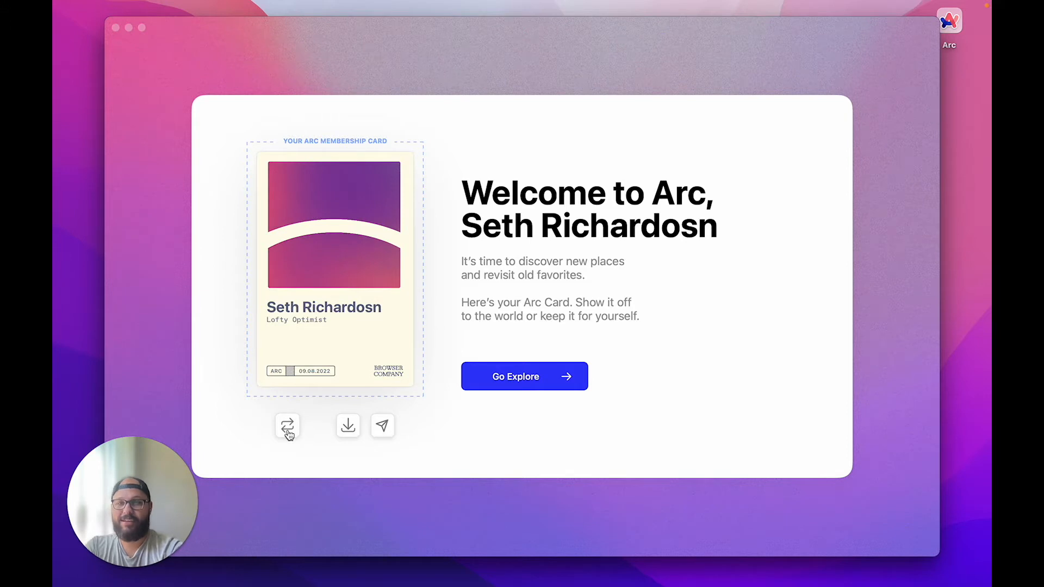
click(287, 427)
click(288, 427)
click(287, 426)
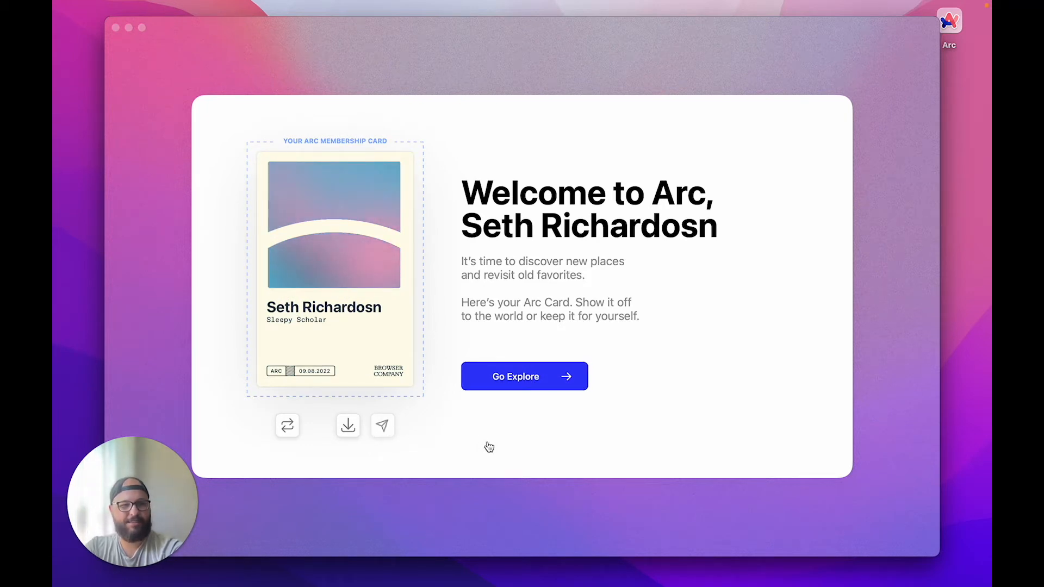
Open and close the card's share options, then Go Explore to the Getting Started page
click(385, 427)
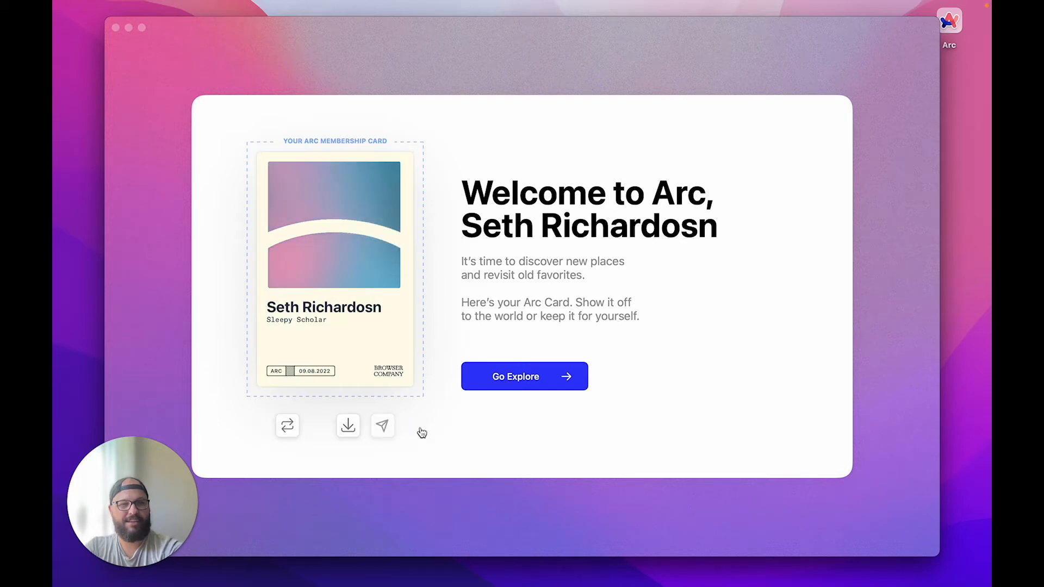
click(489, 431)
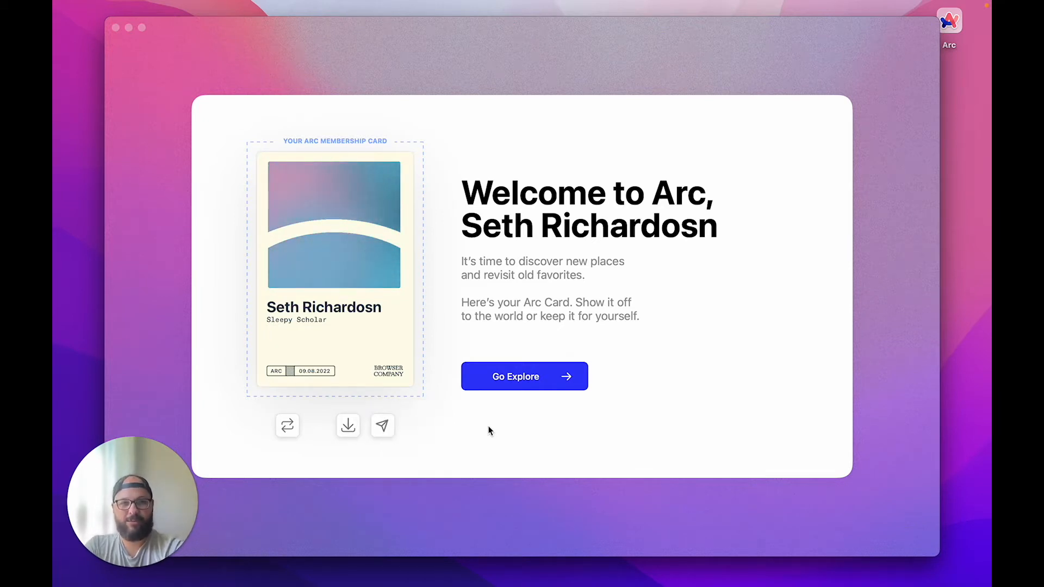
click(515, 378)
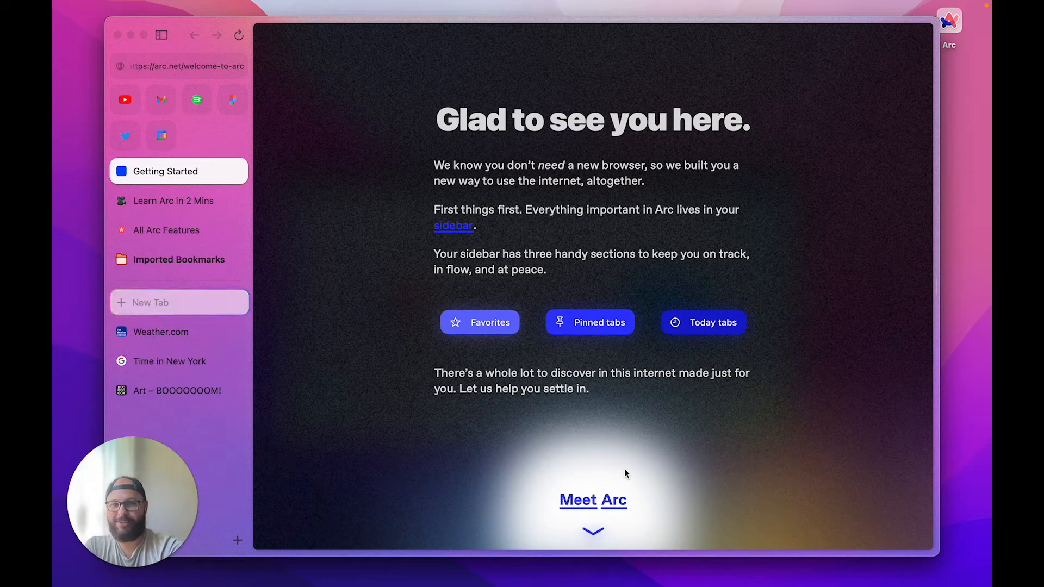
Play and close the Arc intro video on the welcome page, then bring up the new-tab command bar
click(592, 532)
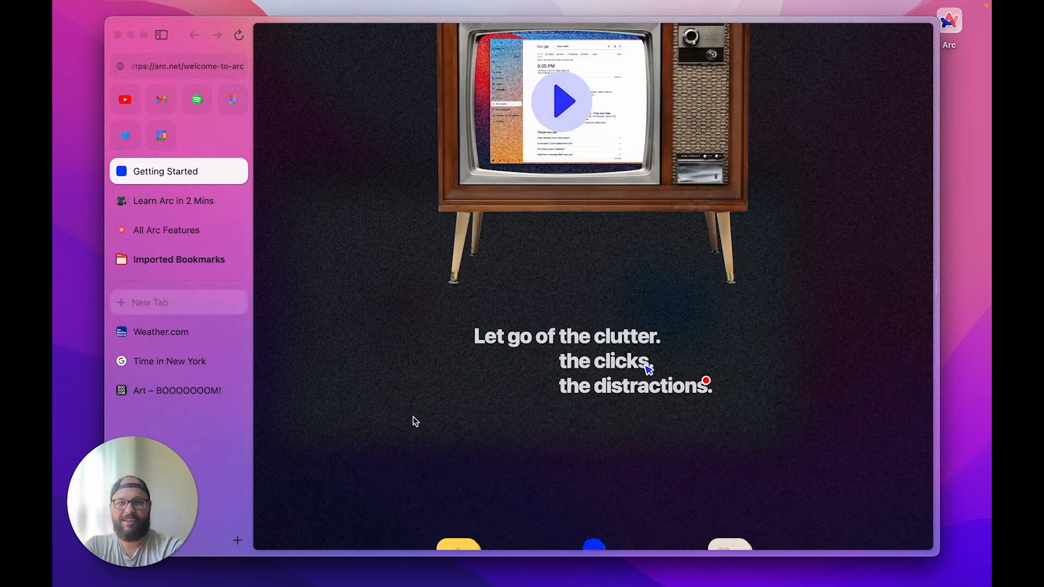
click(564, 99)
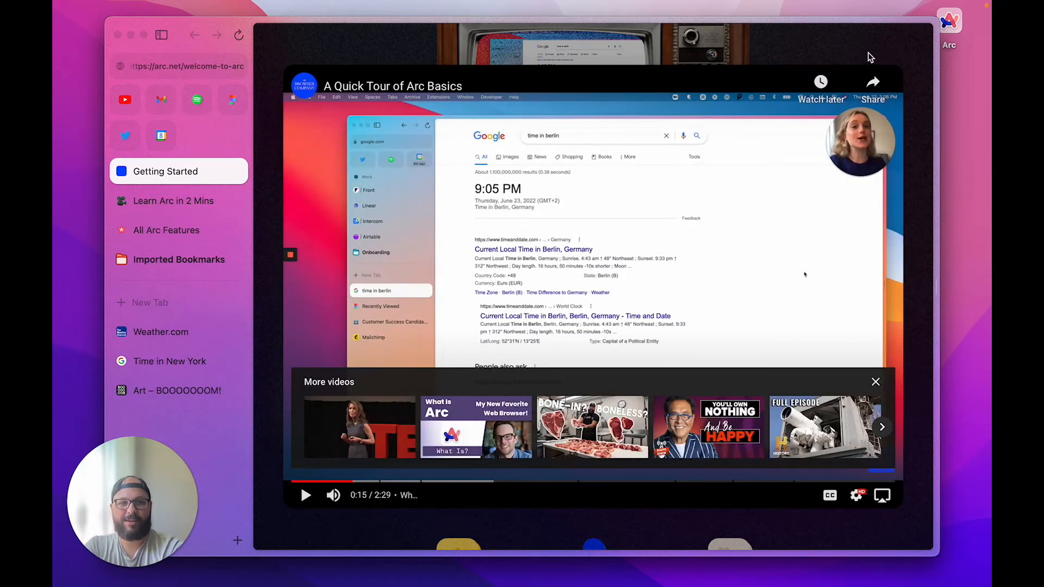
click(868, 56)
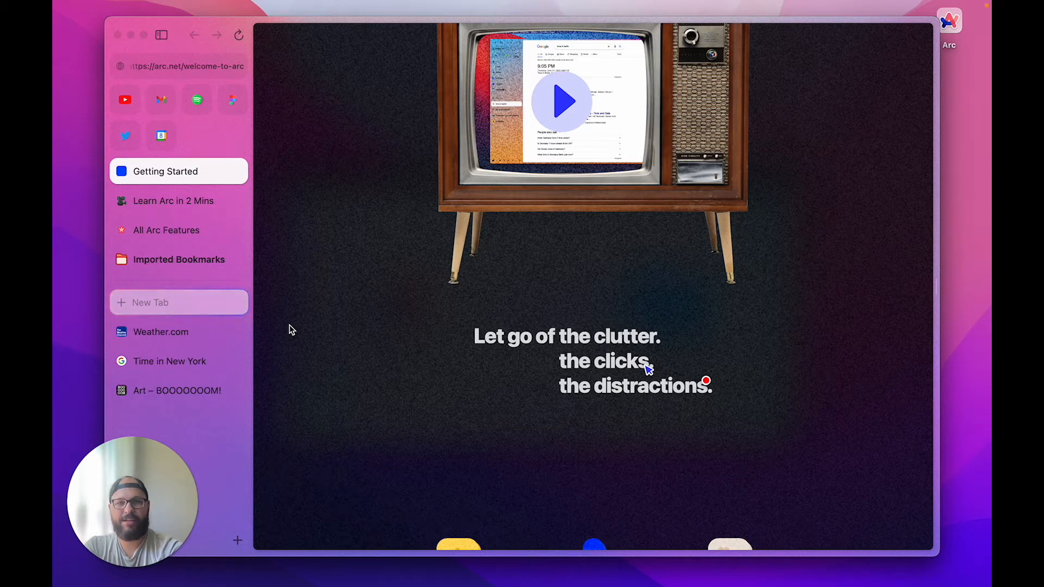
click(221, 306)
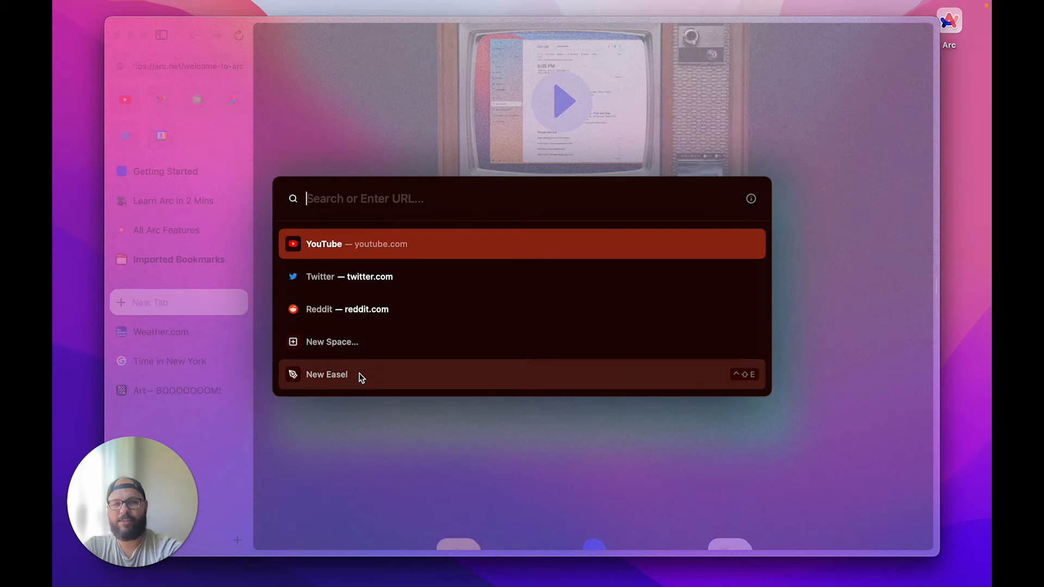
Add a YouTube tab, then switch through the Weather.com, Time in New York and Art tabs
click(393, 244)
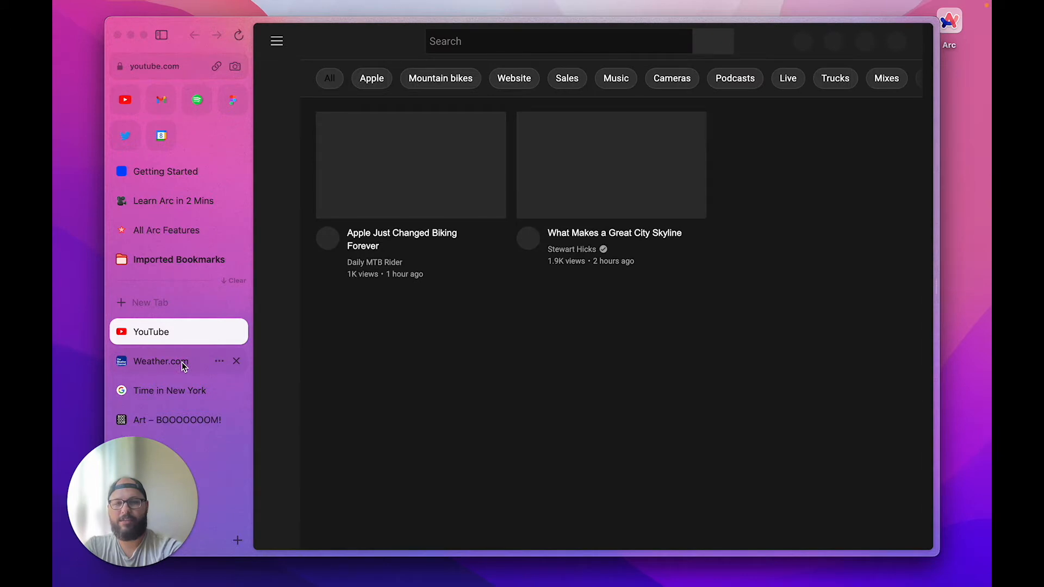
click(181, 362)
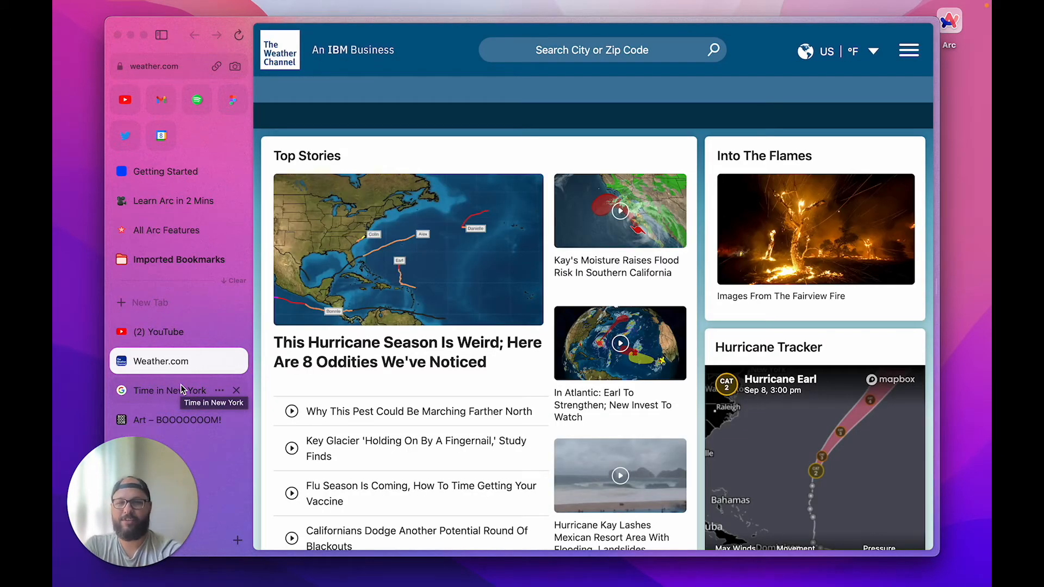
click(181, 385)
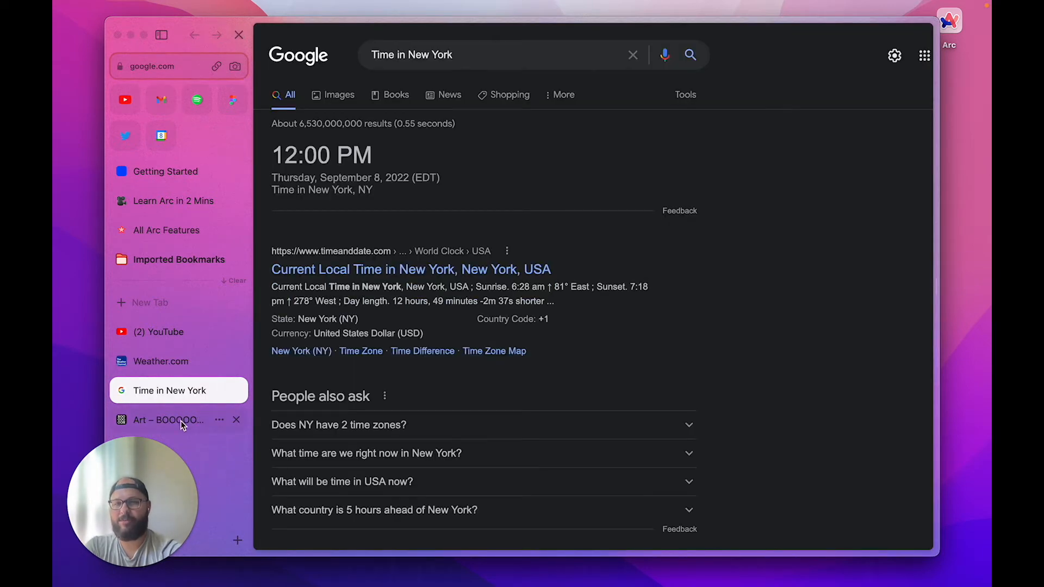
click(180, 421)
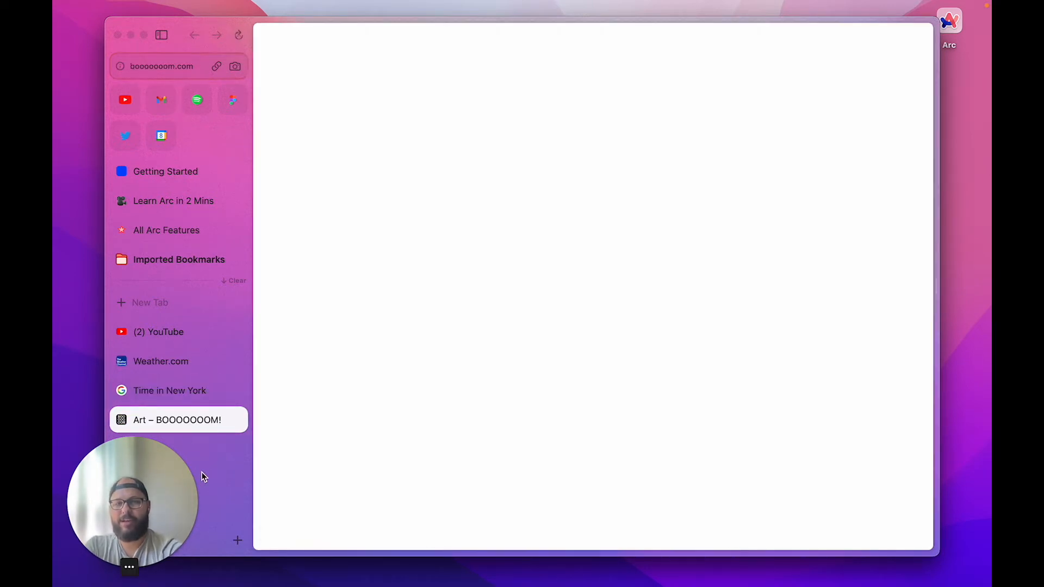
Resize the browser window and maximize it so the Art – BOOOOOOOM! page fills the screen
drag(140, 487, 919, 480)
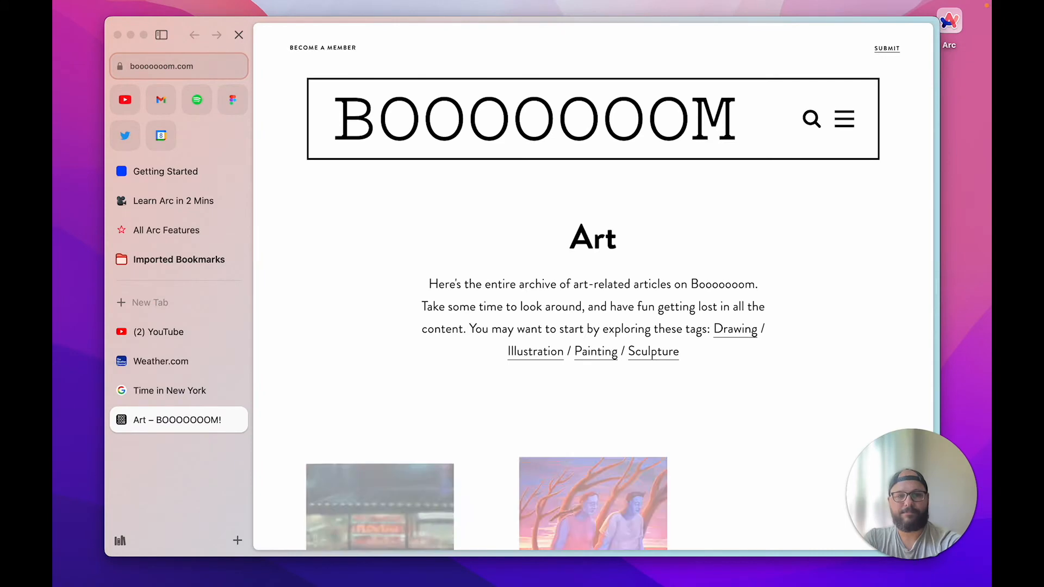
click(175, 387)
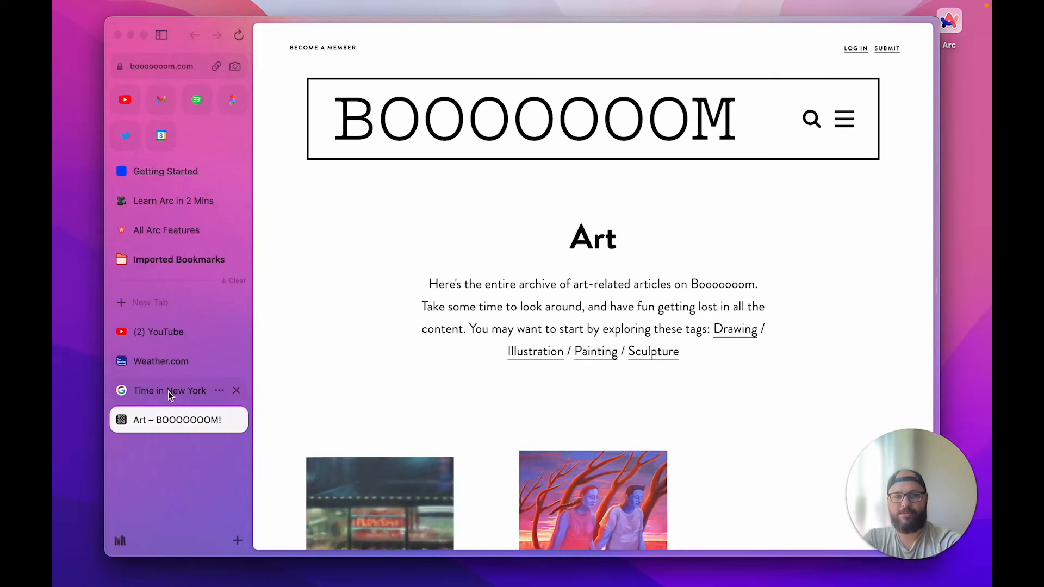
drag(961, 511, 962, 259)
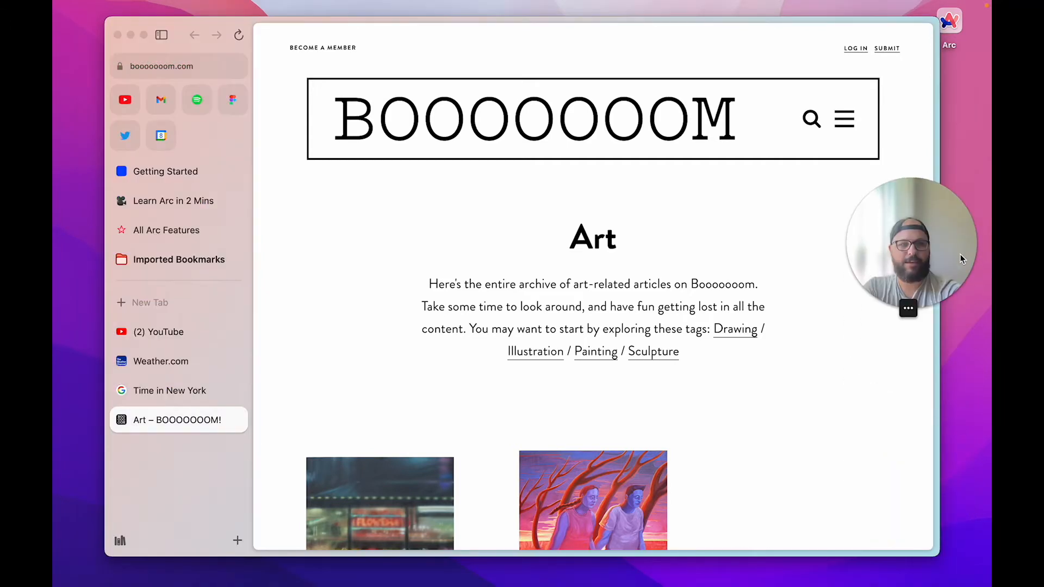
click(195, 520)
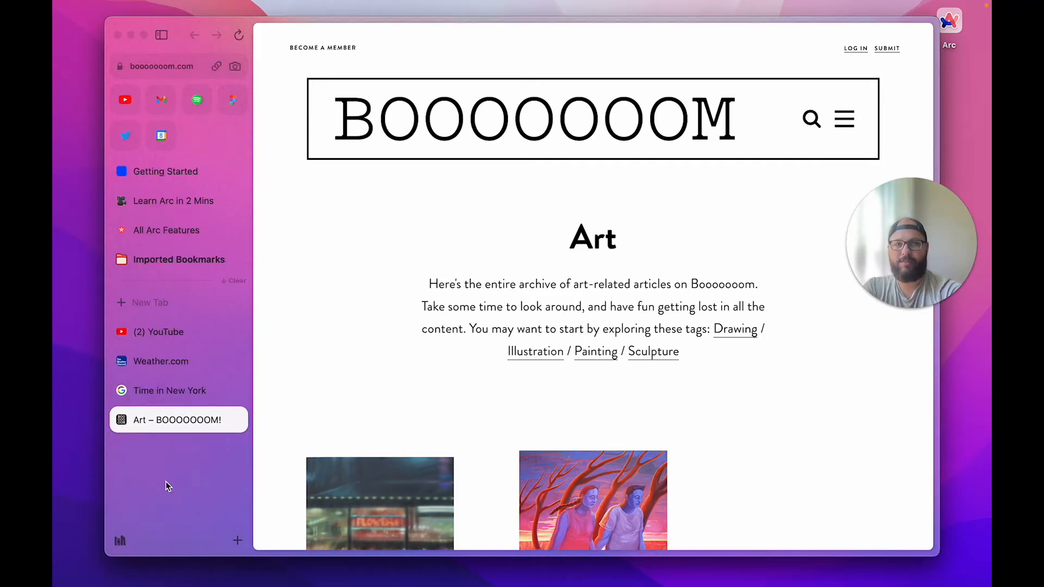
double_click(186, 24)
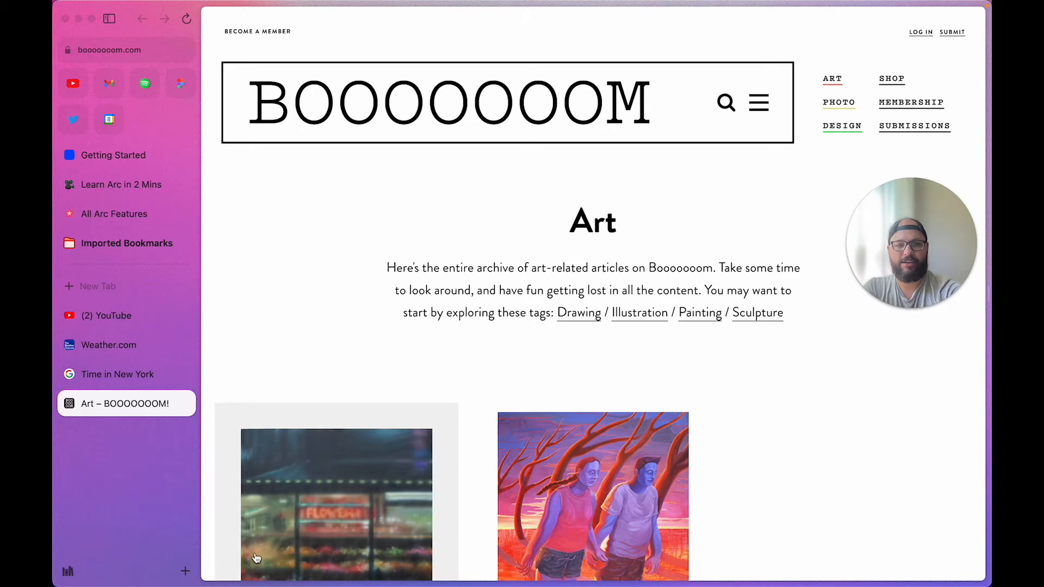
Dismiss the Secret Email Club pop-up and close the Art – BOOOOOOOM! and Time in New York tabs
scroll(369, 458, down, 5)
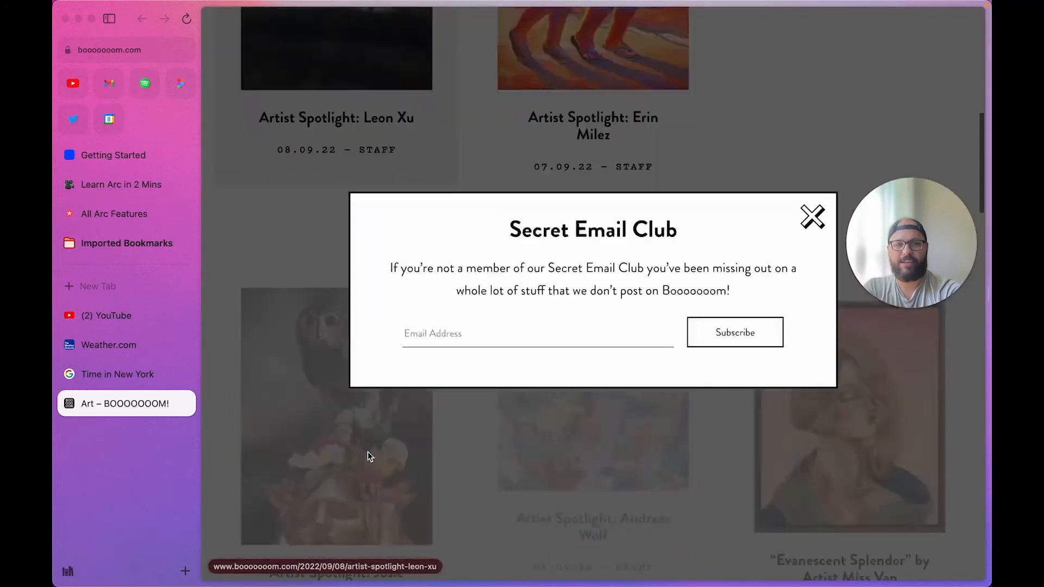
click(812, 217)
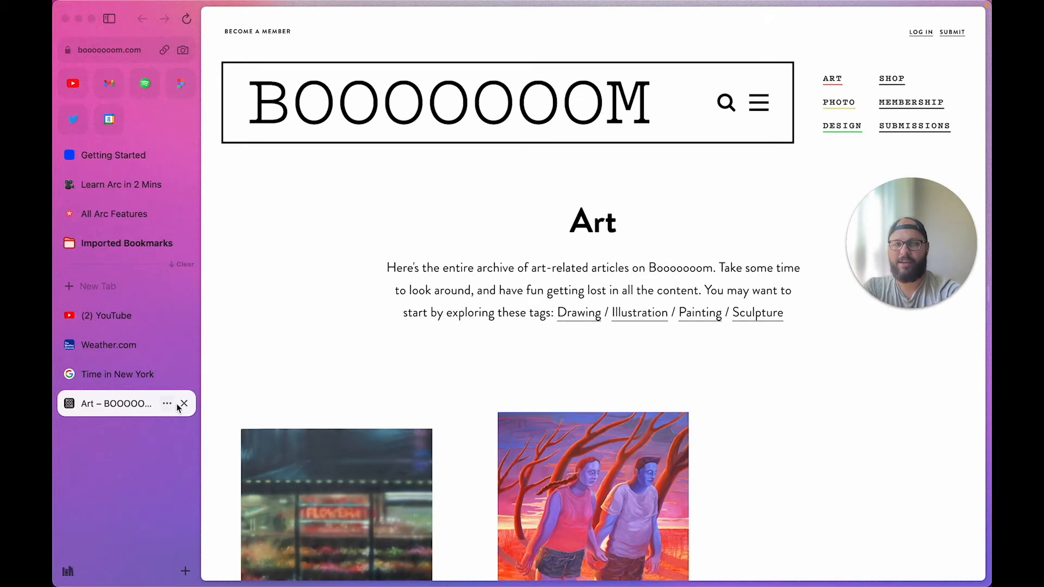
click(183, 403)
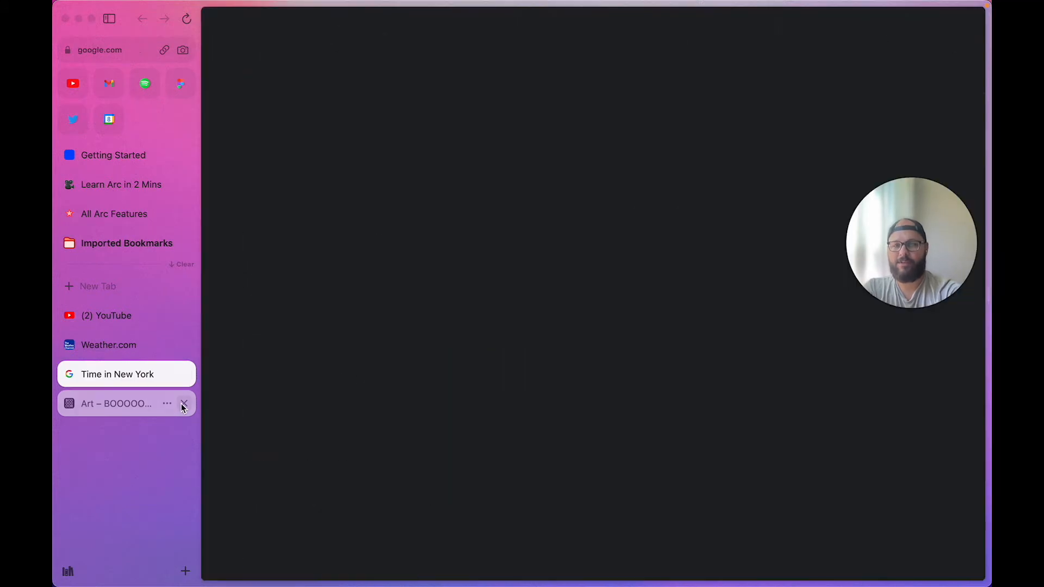
click(184, 376)
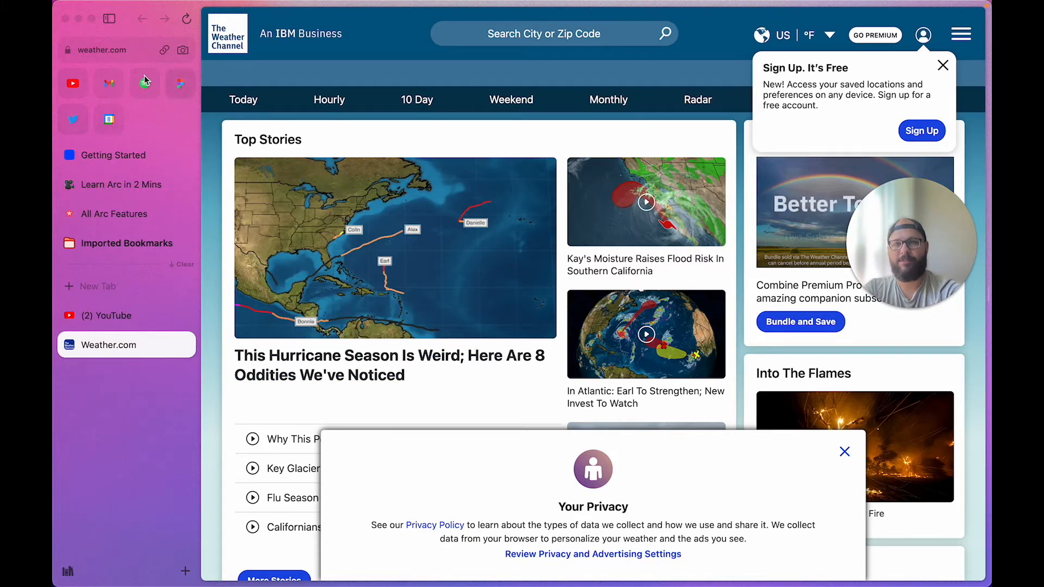
Visit pinned YouTube, answer its notification prompt, close it, and return to Getting Started
click(74, 84)
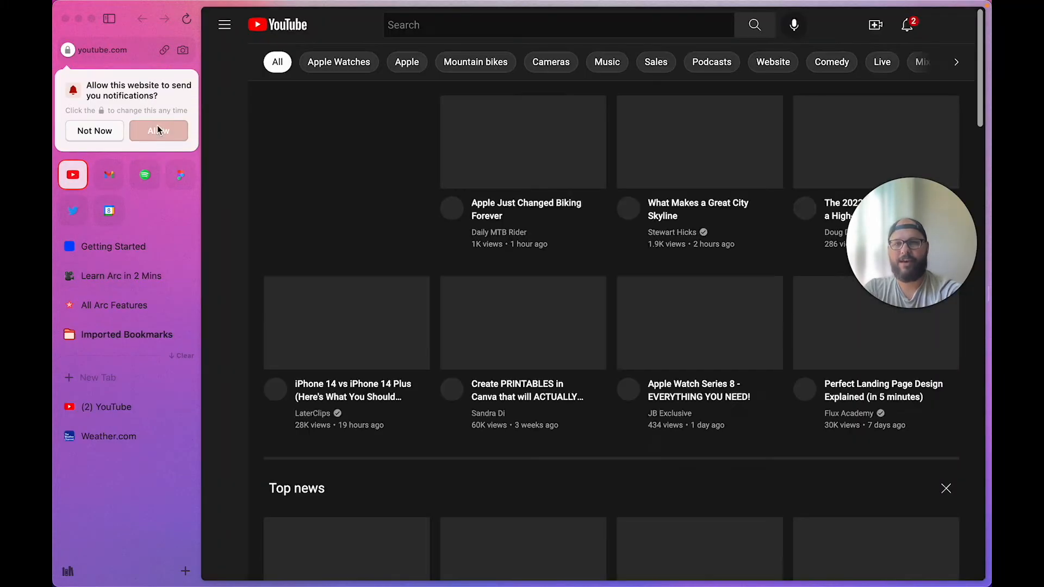
click(161, 133)
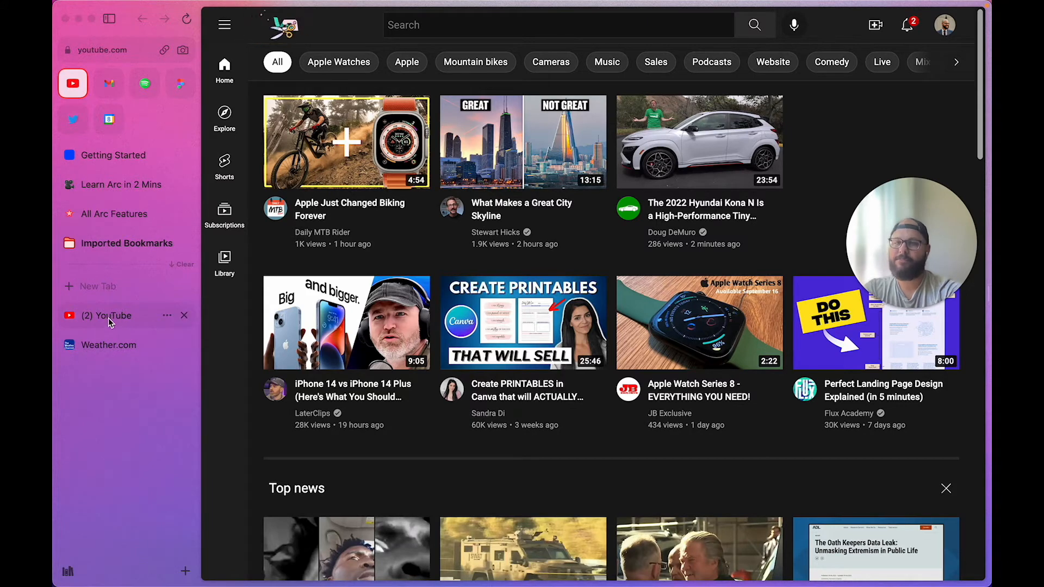
click(184, 316)
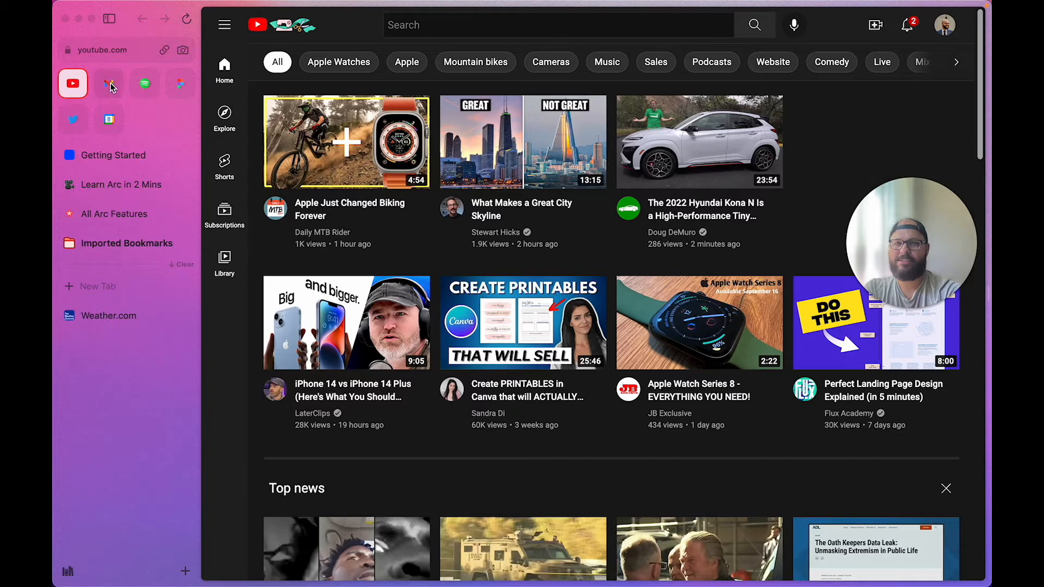
click(113, 159)
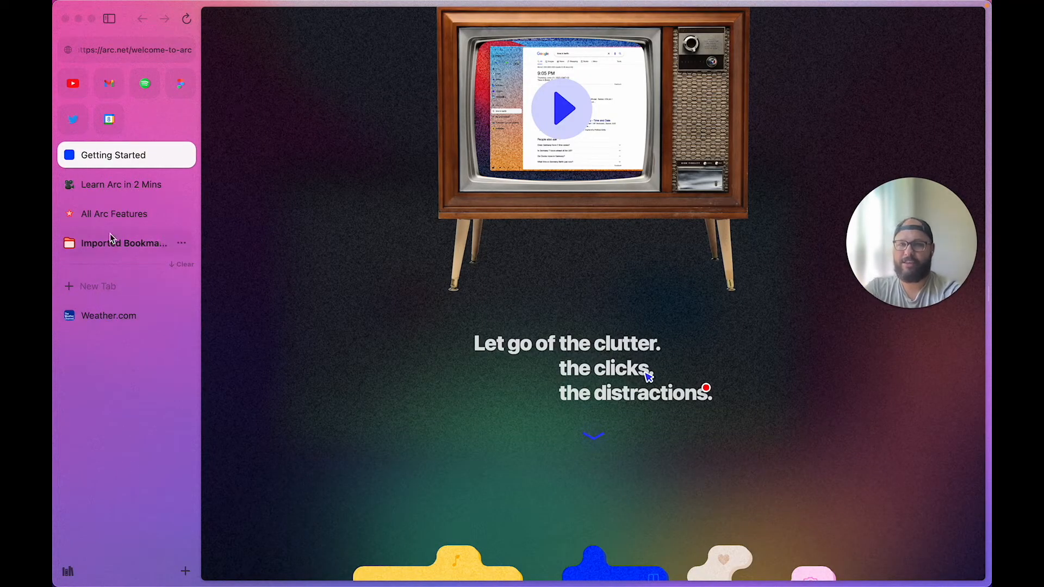
Open the All Arc Features page, make its tab a favourite, then move it to pinned
click(105, 212)
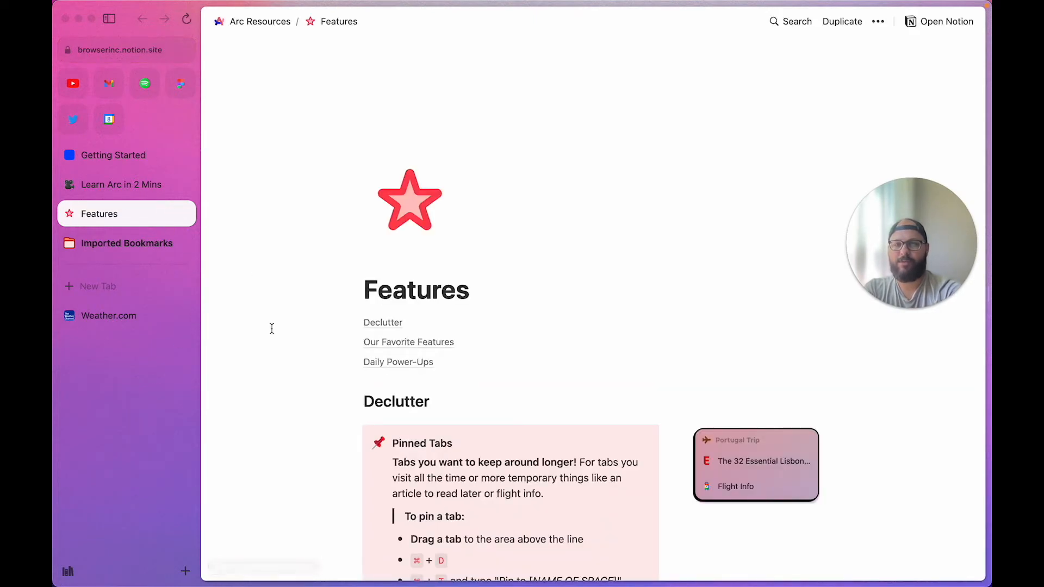
right_click(165, 219)
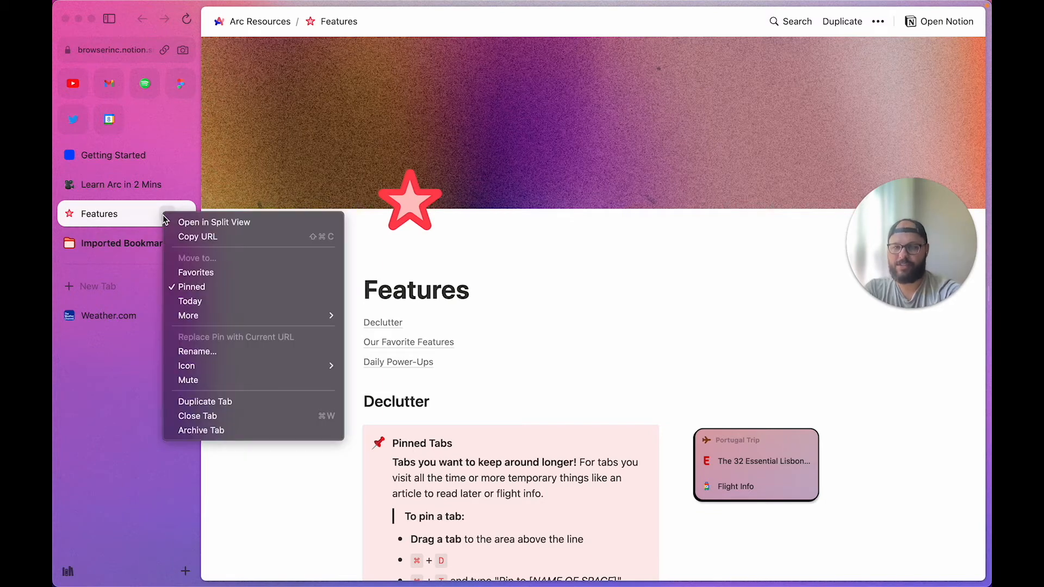
click(189, 275)
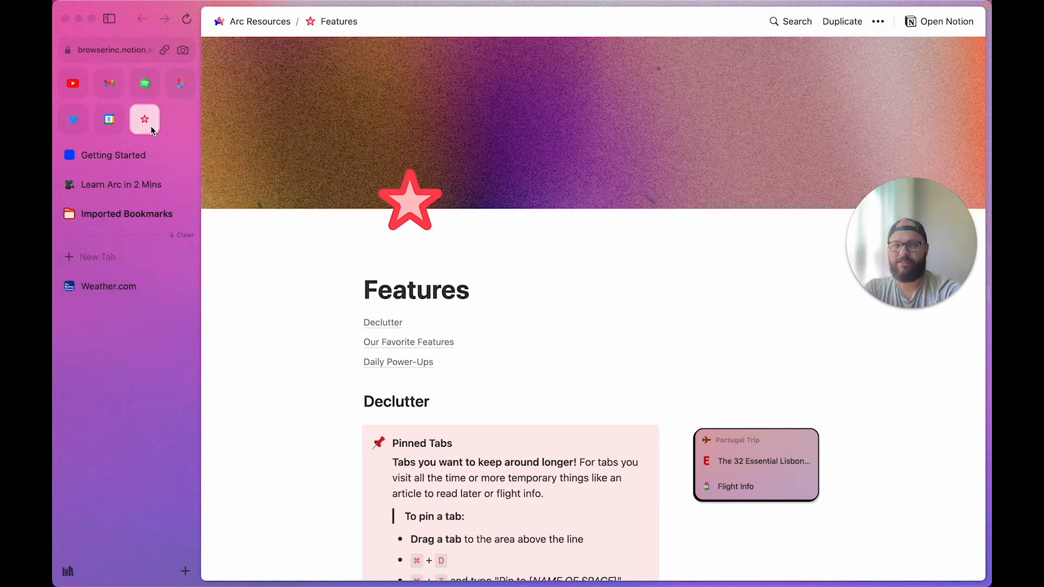
right_click(144, 130)
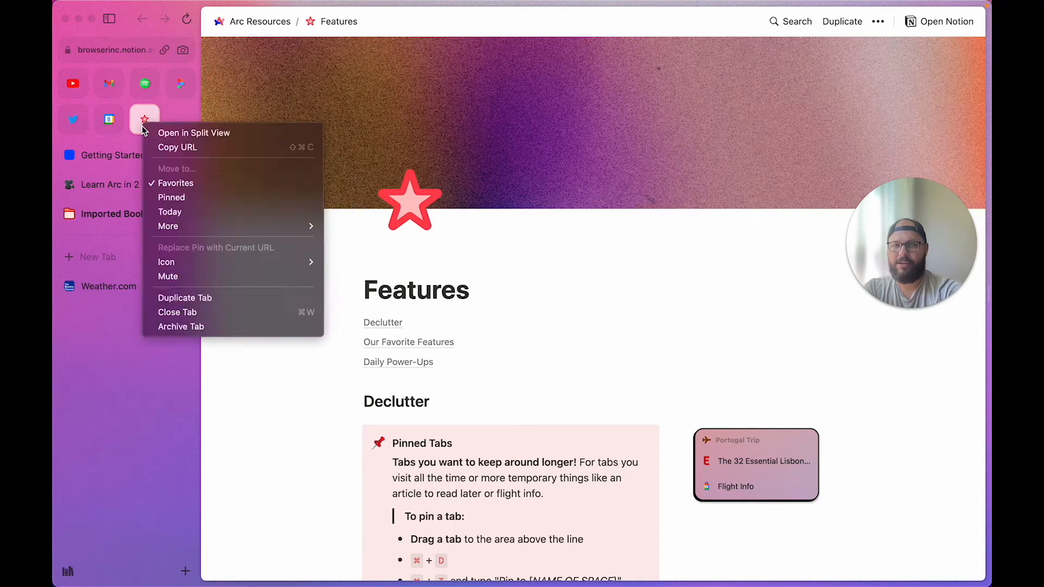
click(171, 197)
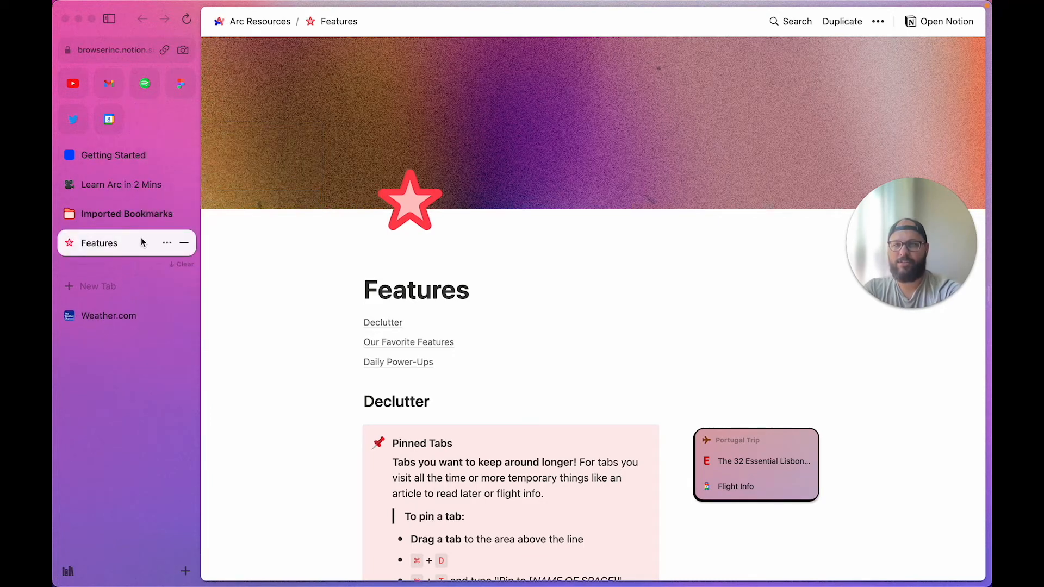
Move the Features tab into today's unpinned tabs, then pin it again
right_click(144, 243)
click(166, 324)
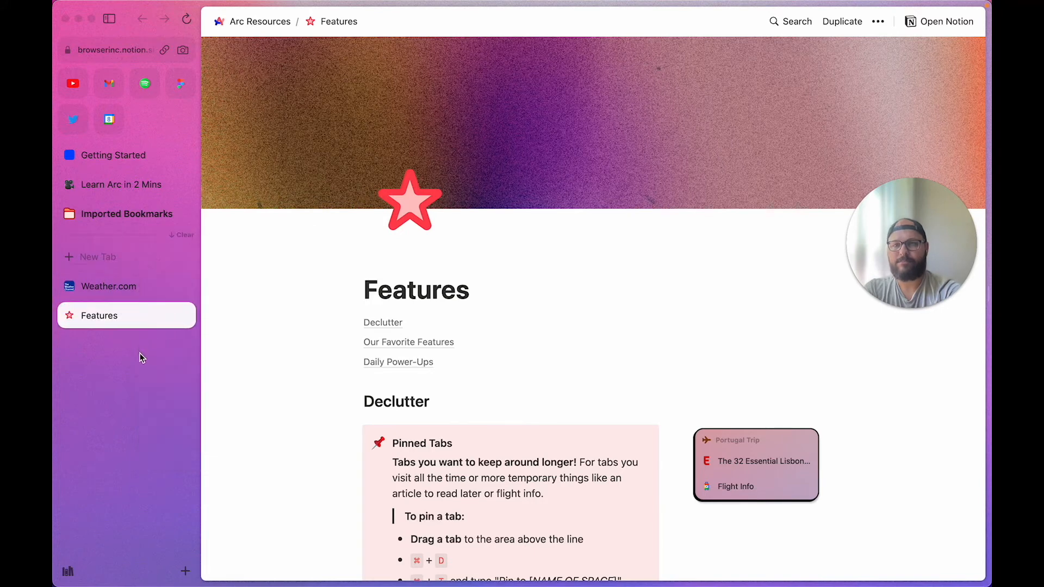
right_click(132, 328)
mouse_move(158, 429)
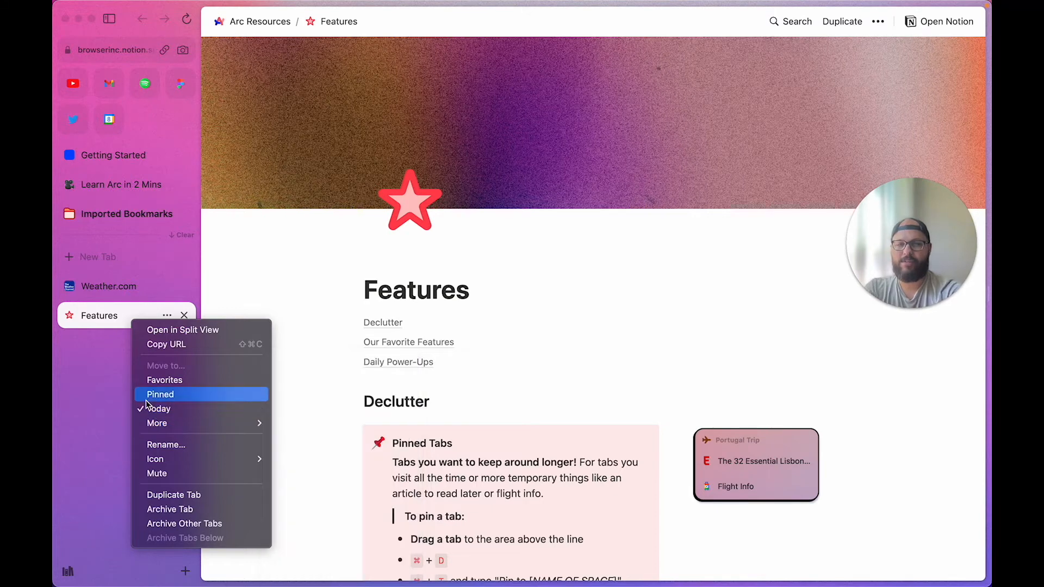
click(118, 382)
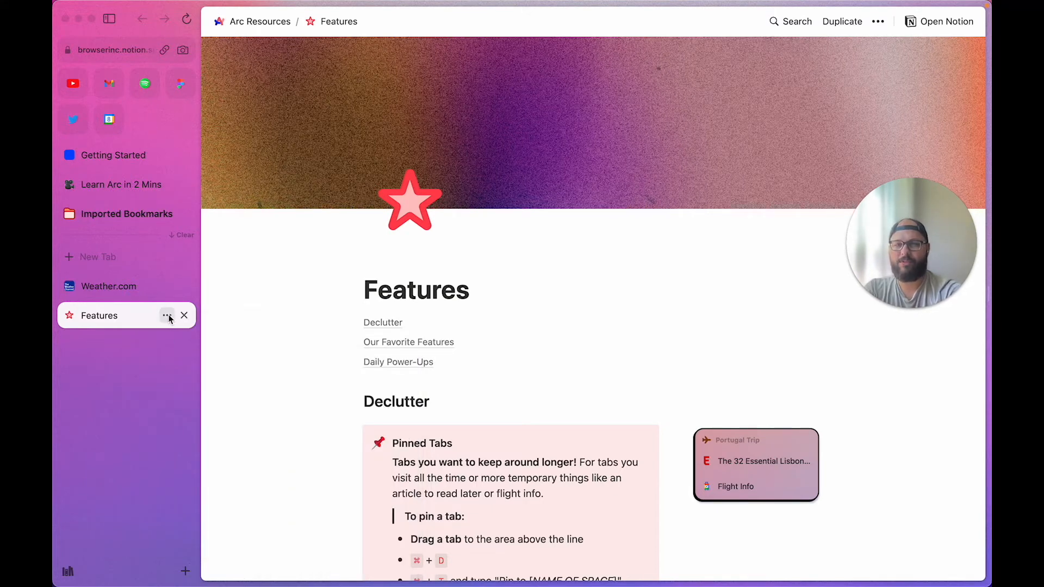
click(167, 316)
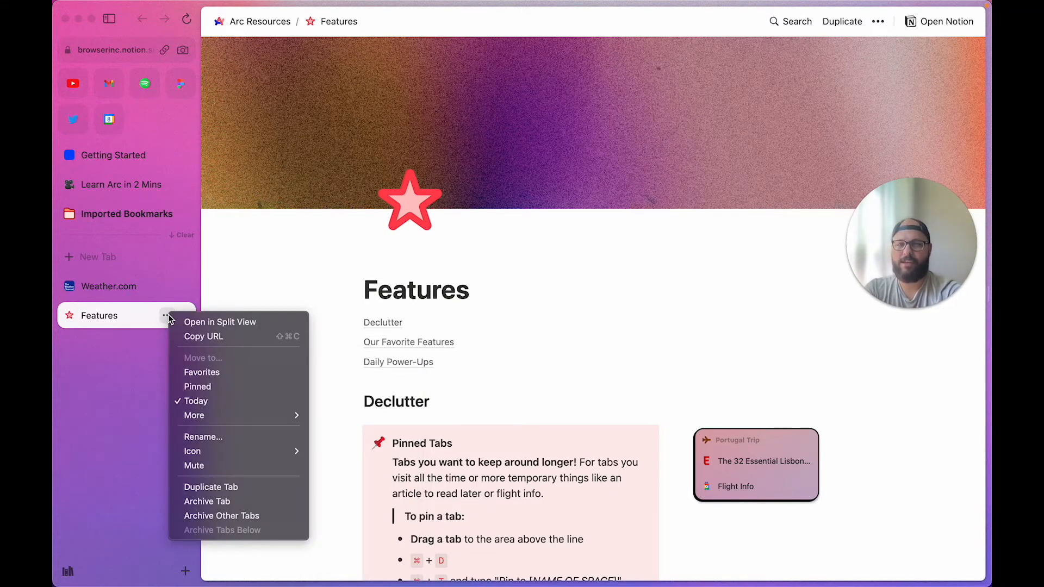
click(197, 388)
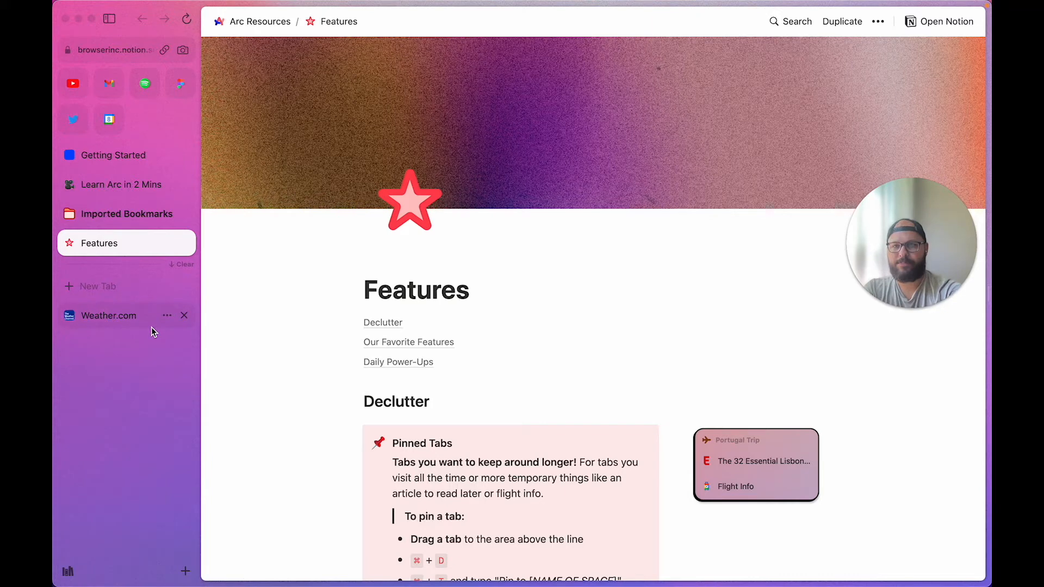
Open dribbble.com in a new tab by typing 'dri' in the address bar
click(131, 47)
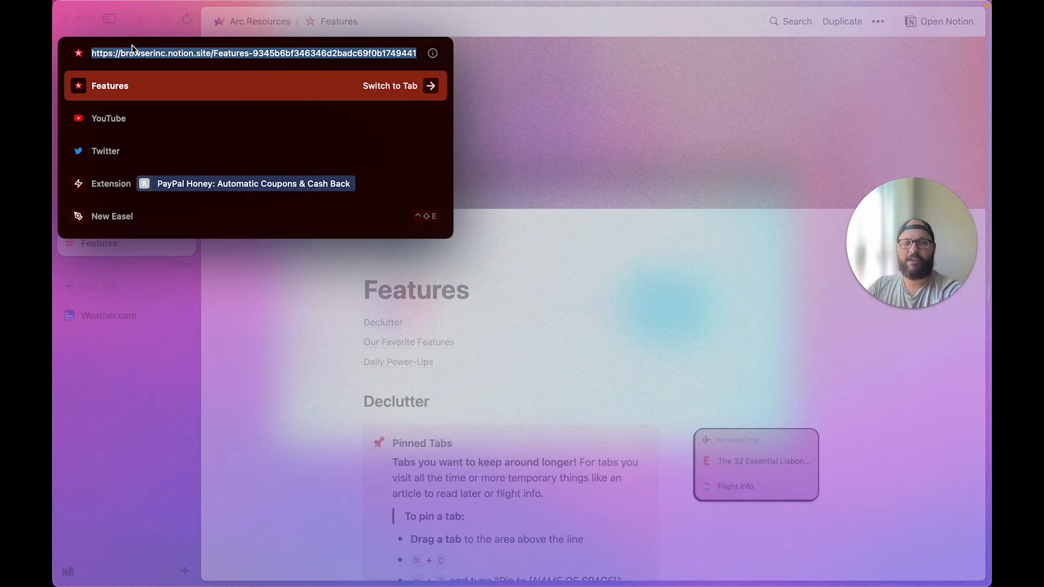
text(dribbble.com)
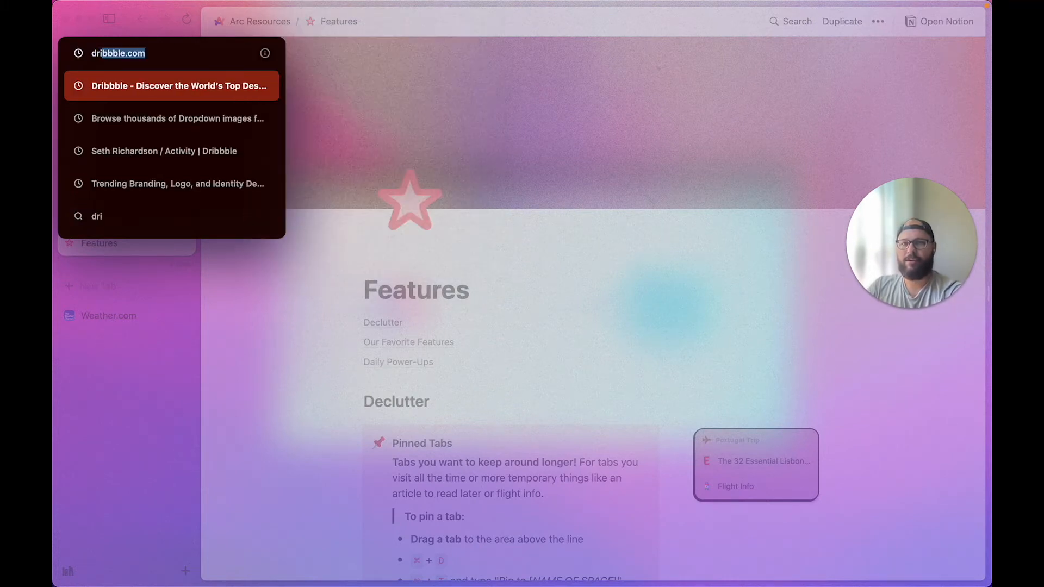
key(Return)
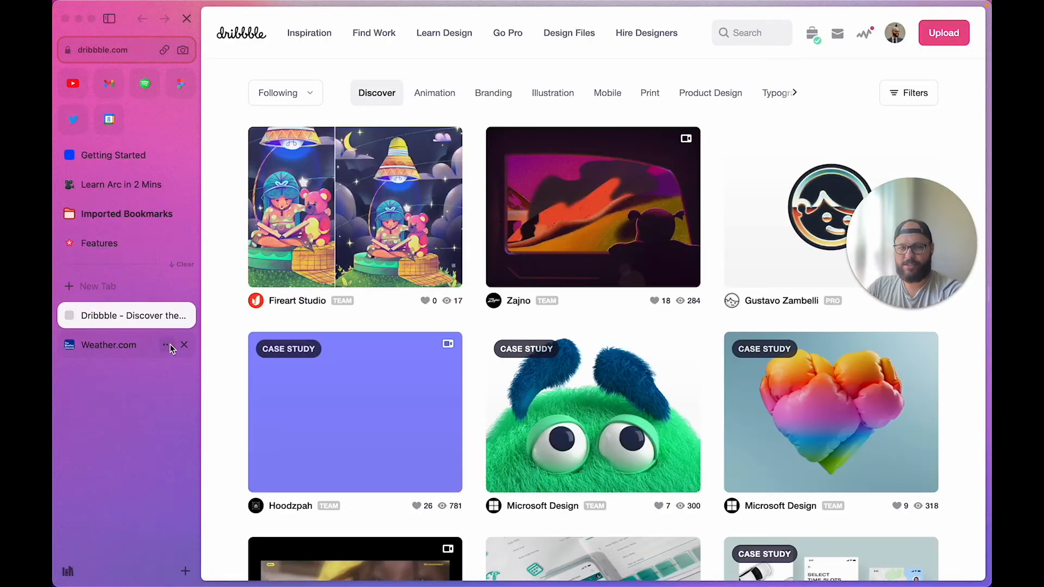
Close the Weather.com tab, leaving Dribbble as the only open tab
click(170, 344)
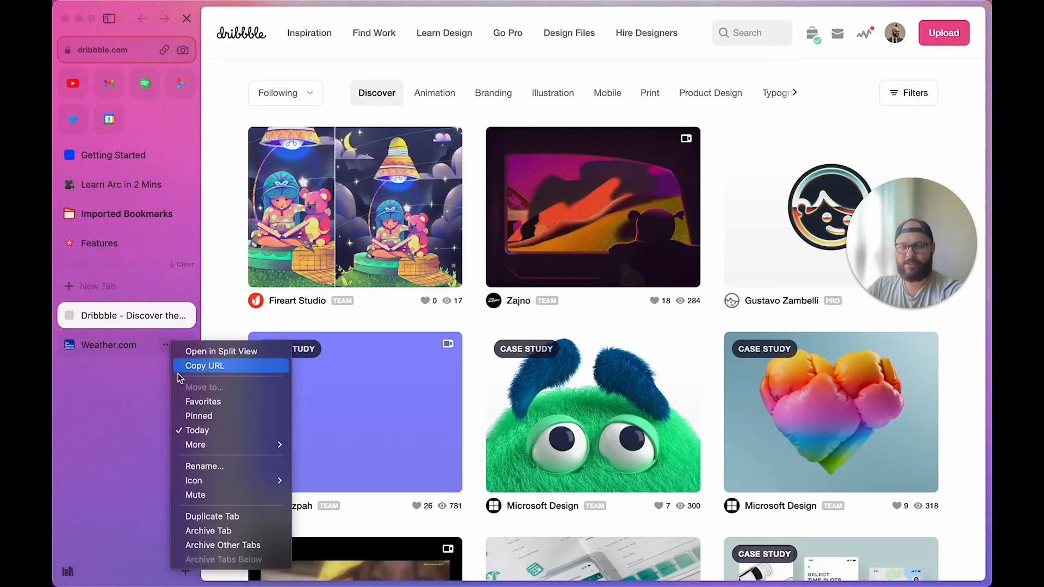
click(156, 449)
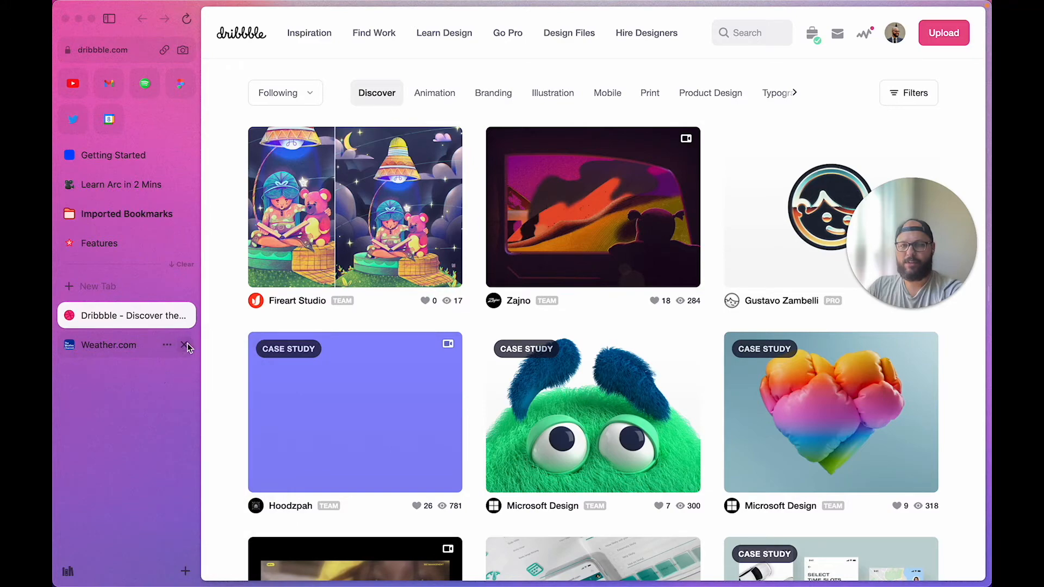
click(185, 346)
Scroll through the Dribbble Discover shots, then hide the sidebar so the page fills the window
scroll(243, 413, down, 8)
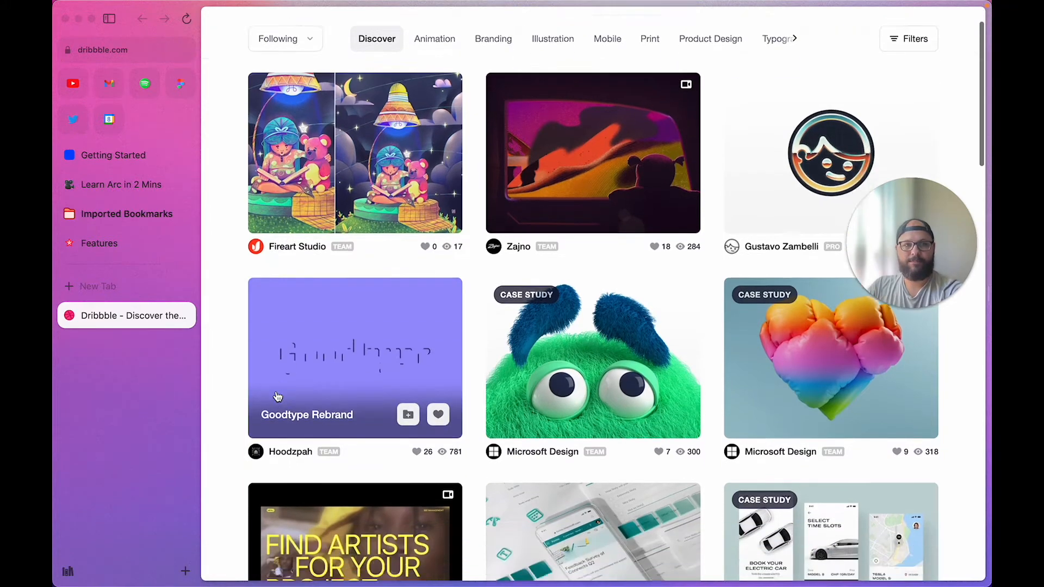
scroll(278, 397, up, 8)
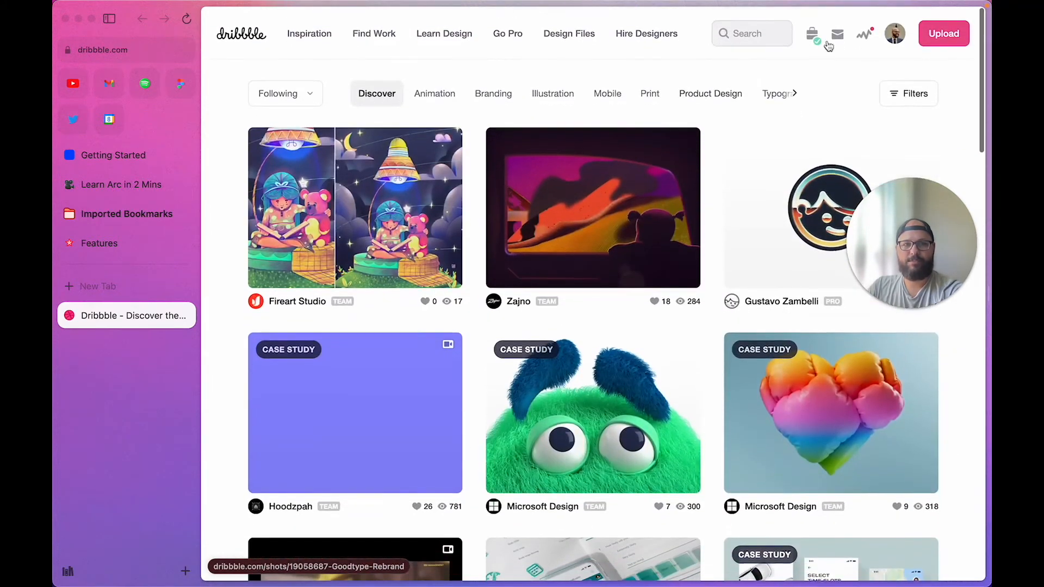
scroll(235, 346, down, 9)
scroll(234, 348, down, 11)
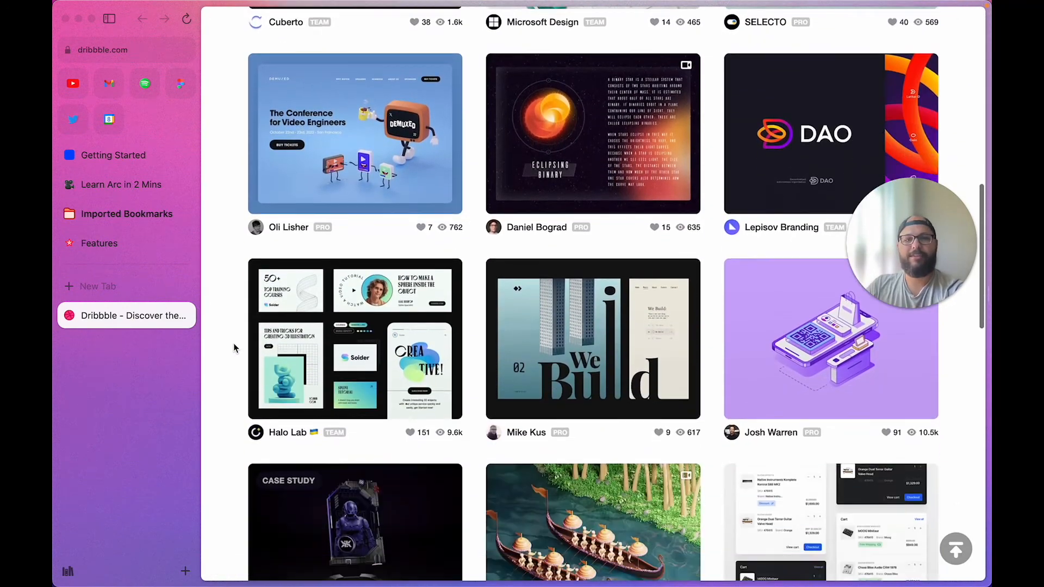
scroll(233, 348, down, 2)
scroll(234, 348, up, 20)
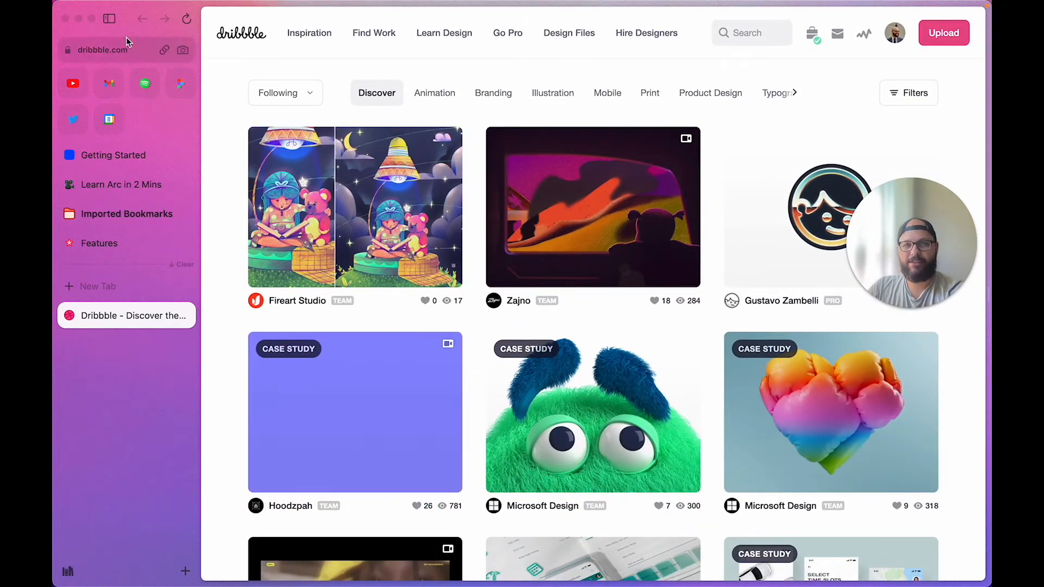
click(110, 20)
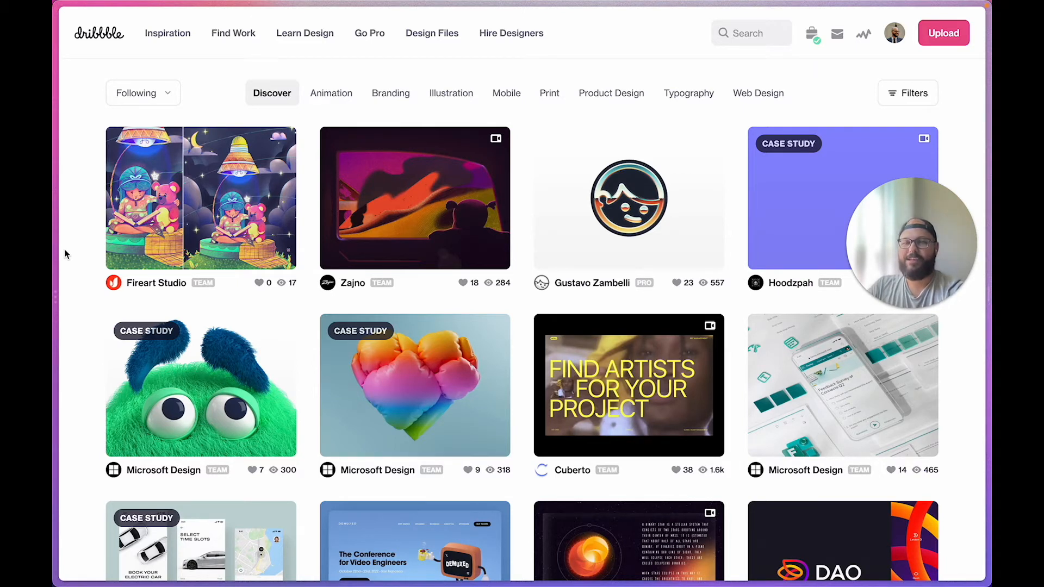
Dock the sidebar beside Dribbble again, then resize, move and maximise the browser window
mouse_move(60, 18)
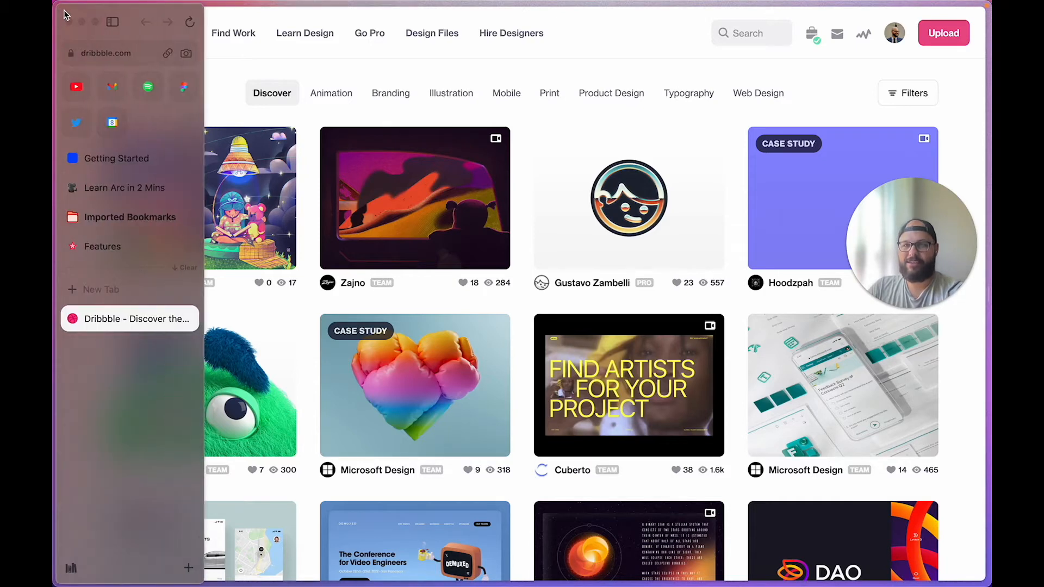
click(109, 21)
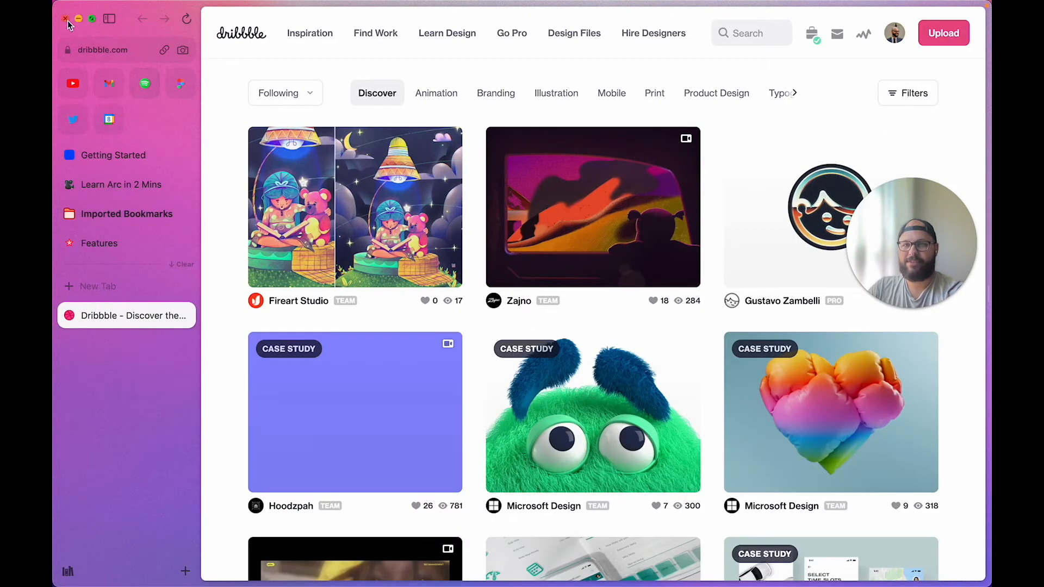
drag(58, 8, 104, 64)
drag(209, 66, 158, 23)
drag(960, 547, 973, 567)
drag(972, 567, 975, 568)
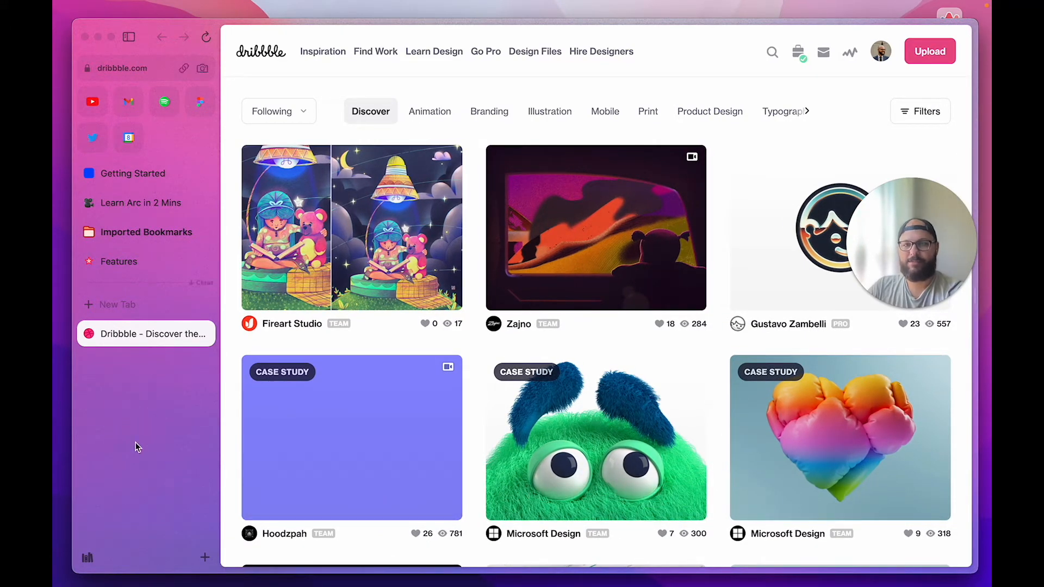
double_click(151, 30)
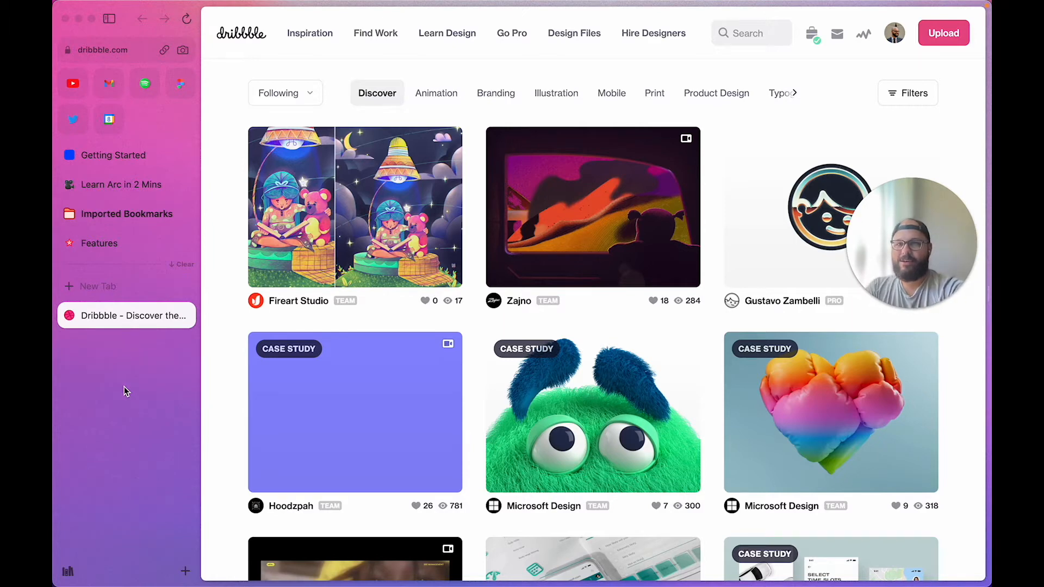
Enable the Library and allow access to the Desktop, Downloads and Documents folders
click(67, 571)
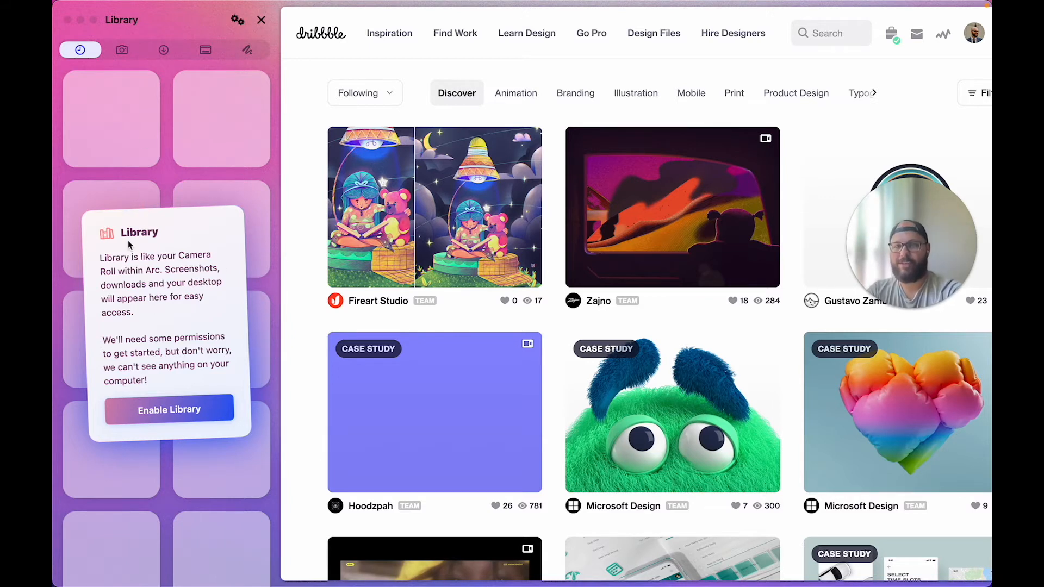
click(179, 413)
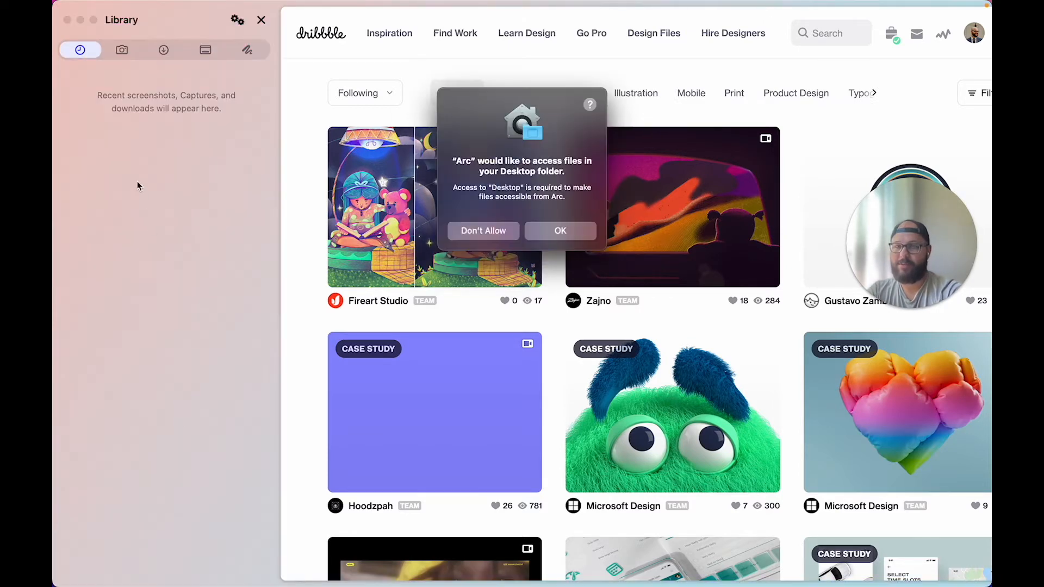
click(549, 230)
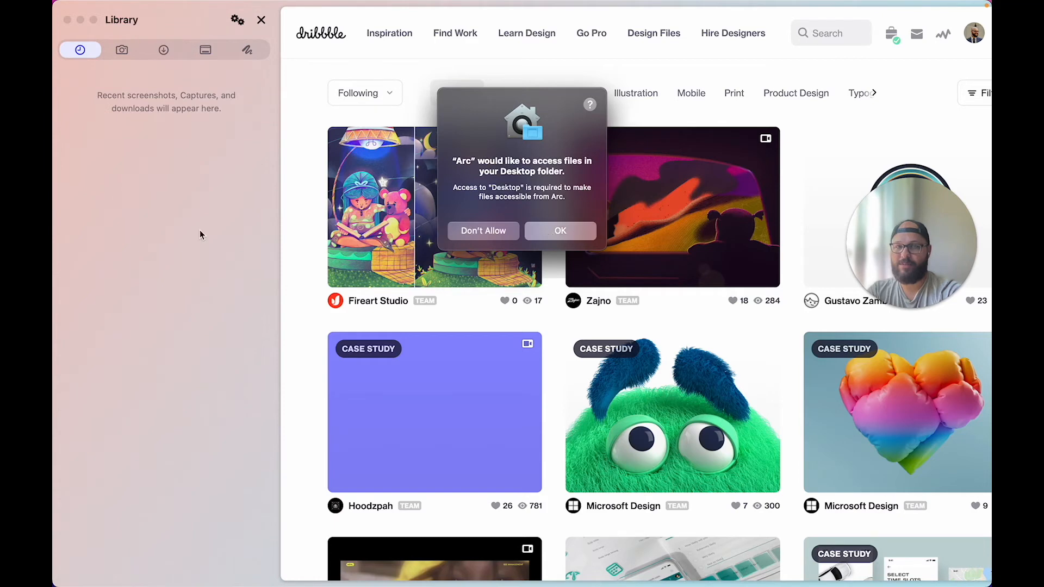
click(557, 242)
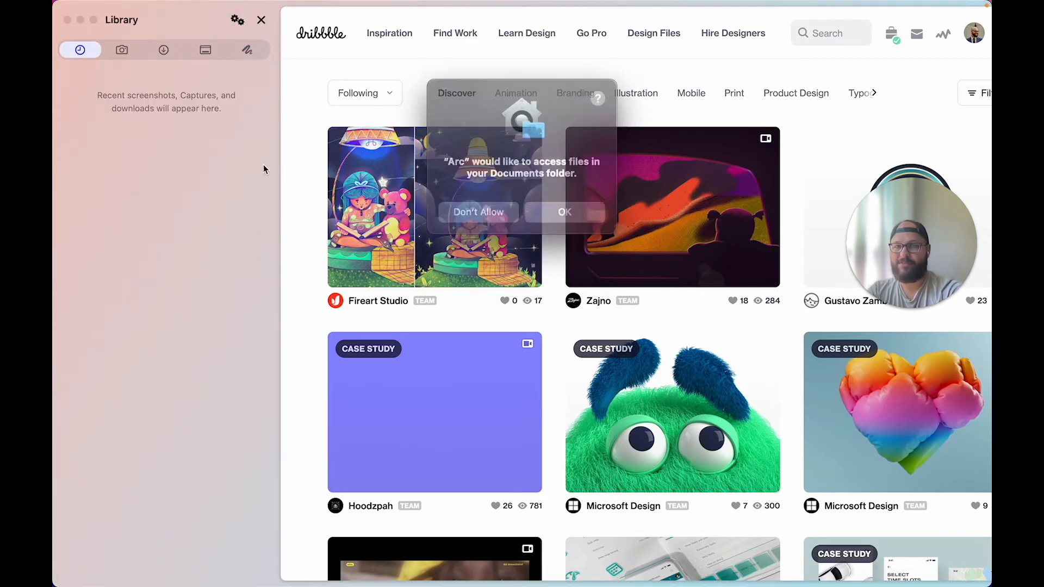
click(567, 212)
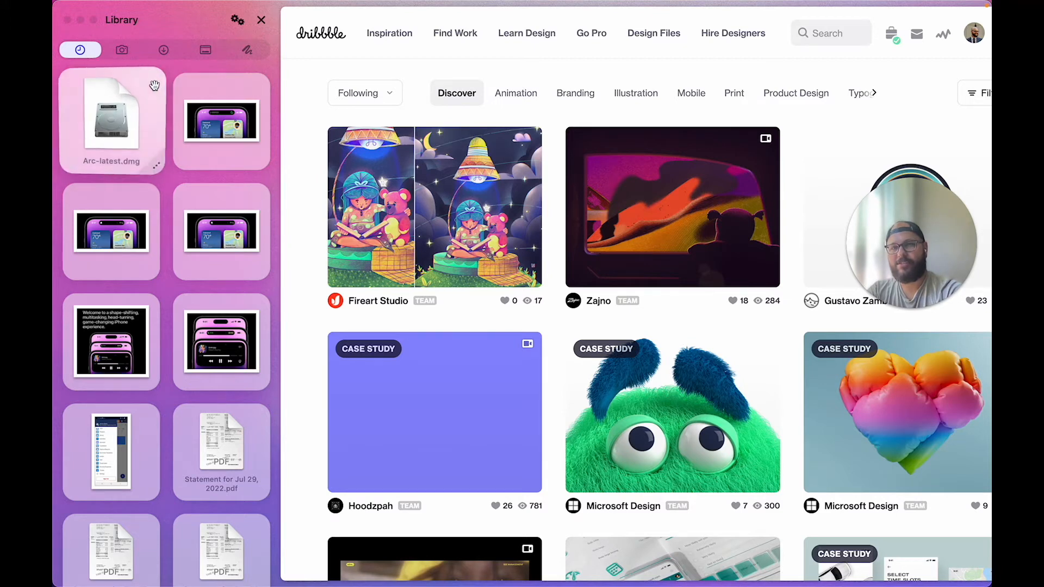
Inspect the Arc-latest.dmg file's options, view the Desktop and Easels sections, then close the Library
right_click(158, 170)
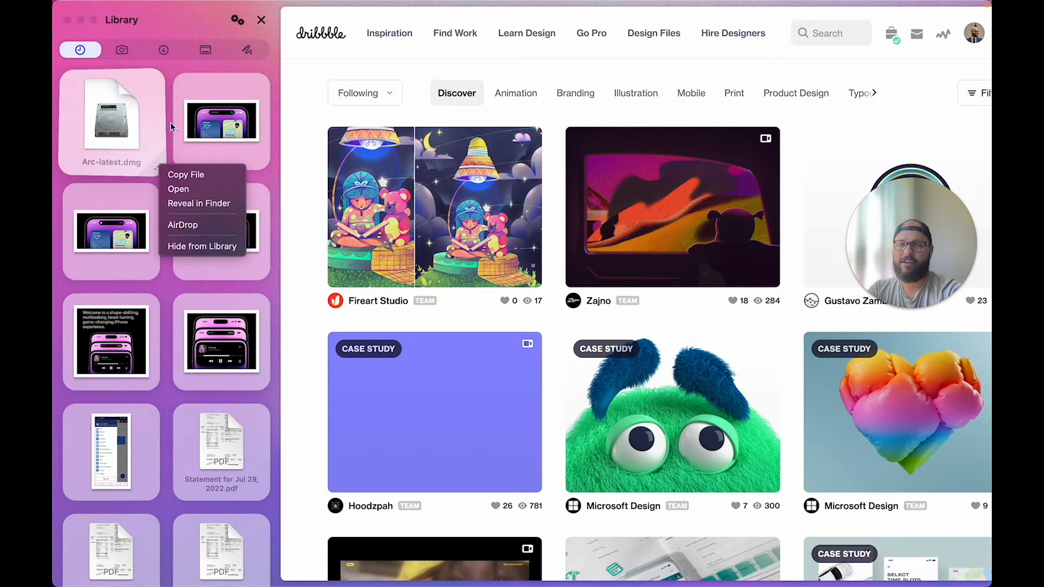
click(151, 99)
drag(143, 112, 154, 162)
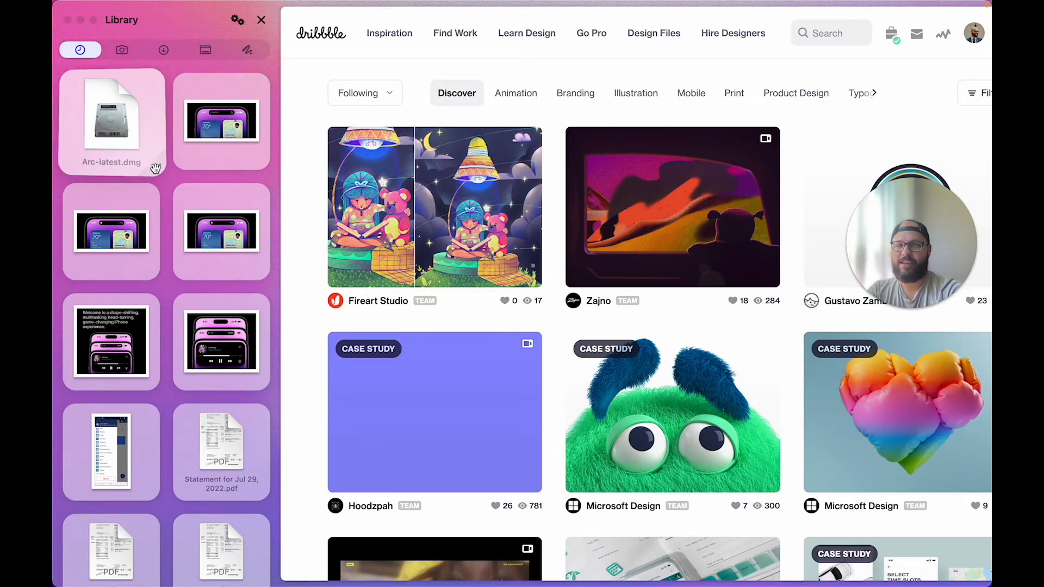
right_click(158, 167)
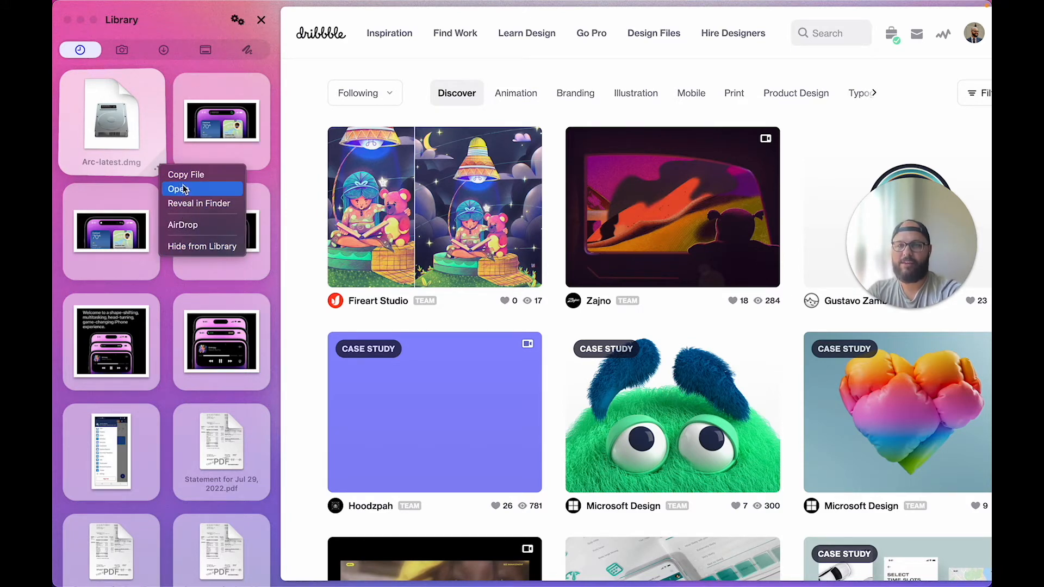
click(170, 76)
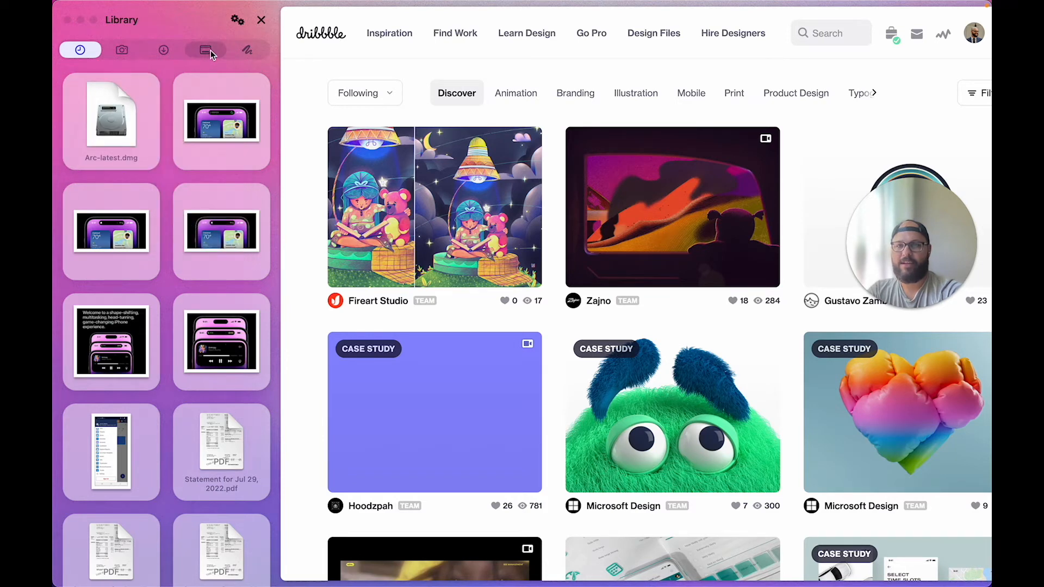
click(208, 52)
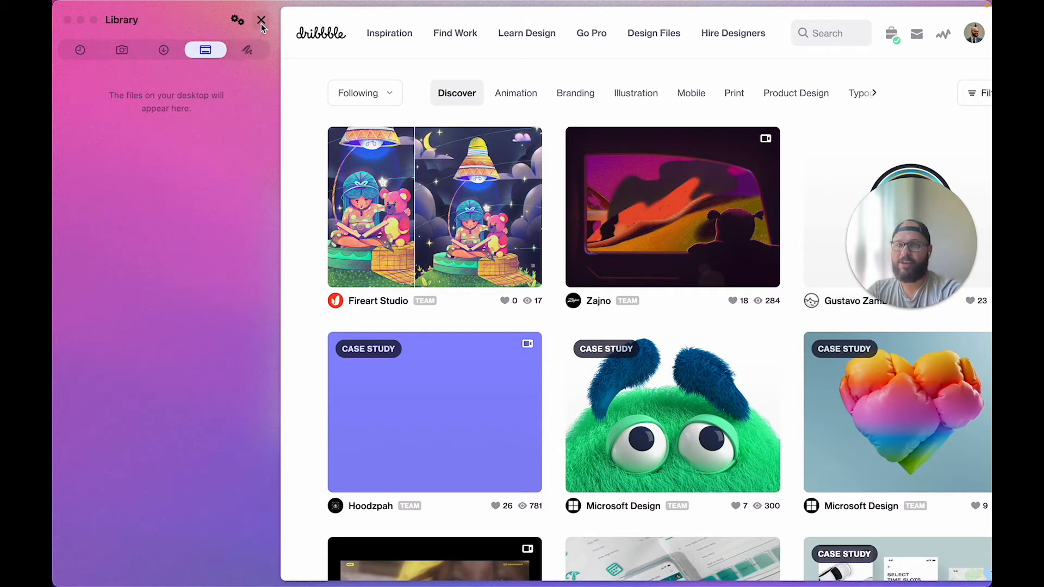
click(250, 49)
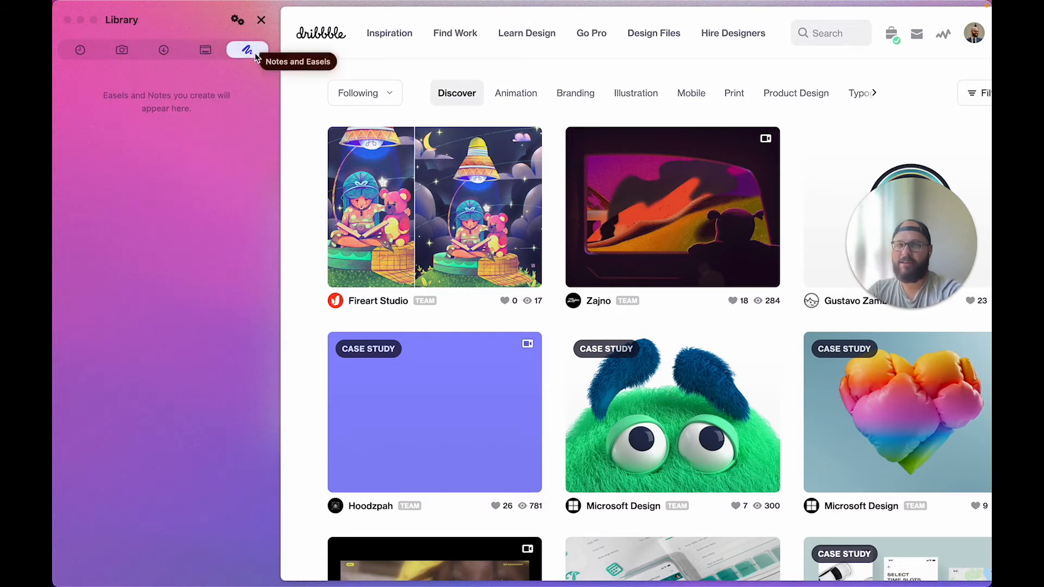
click(261, 20)
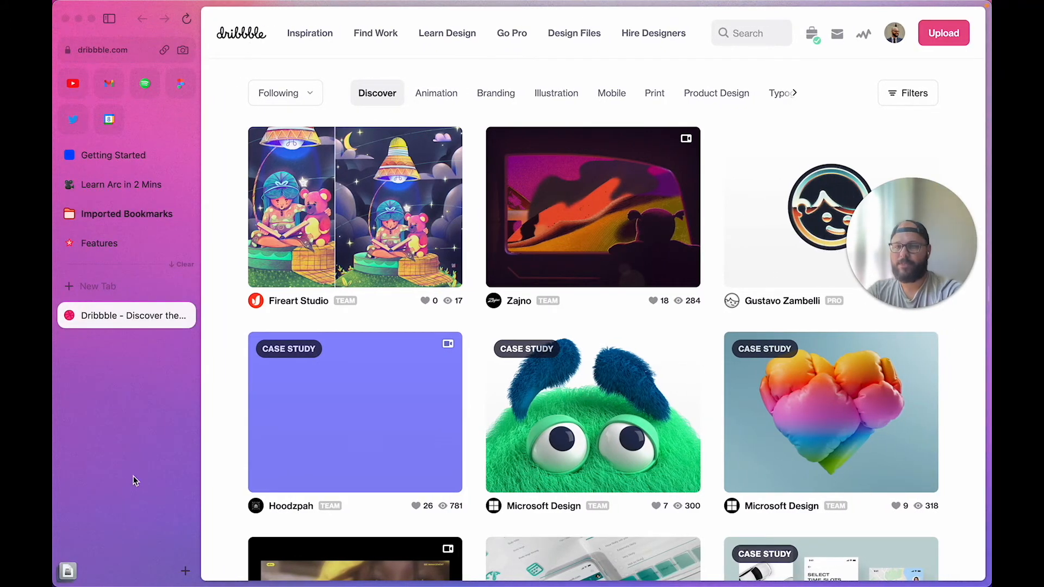
Expand, collapse and re-expand Imported Bookmarks to reveal Bookmarks Bar and Other Bookmarks
mouse_move(81, 560)
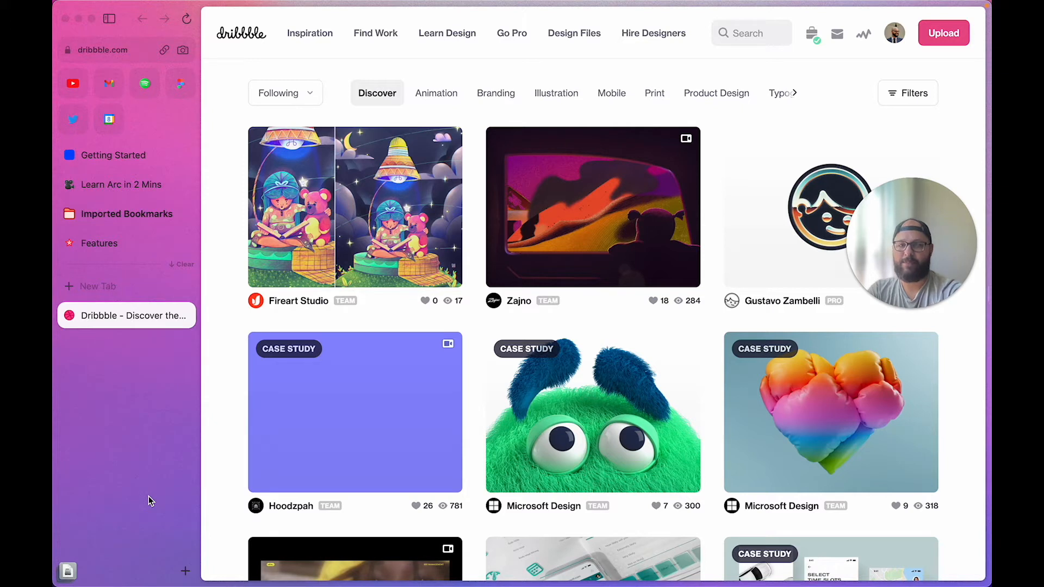
click(135, 210)
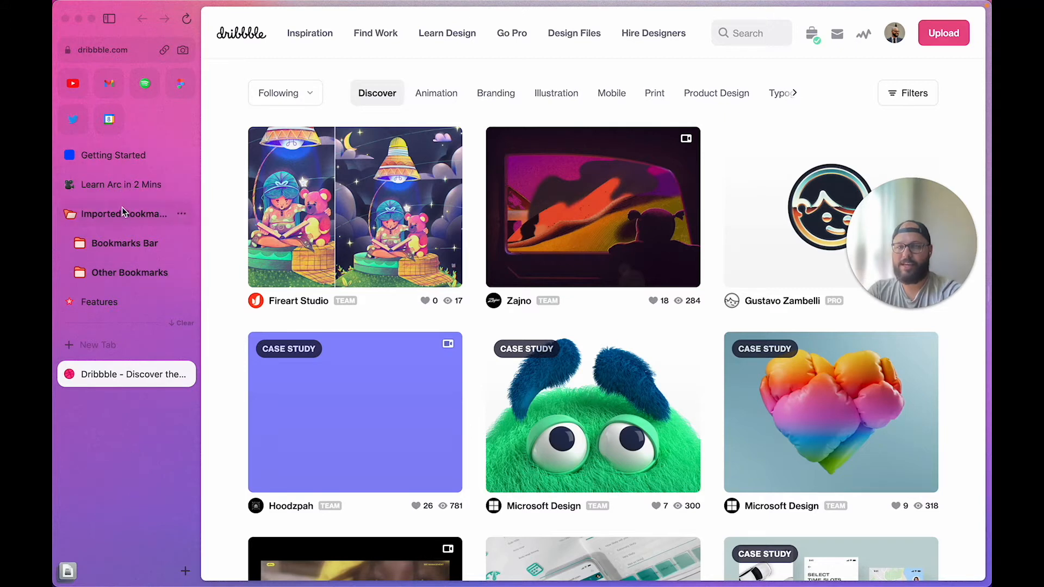
click(71, 216)
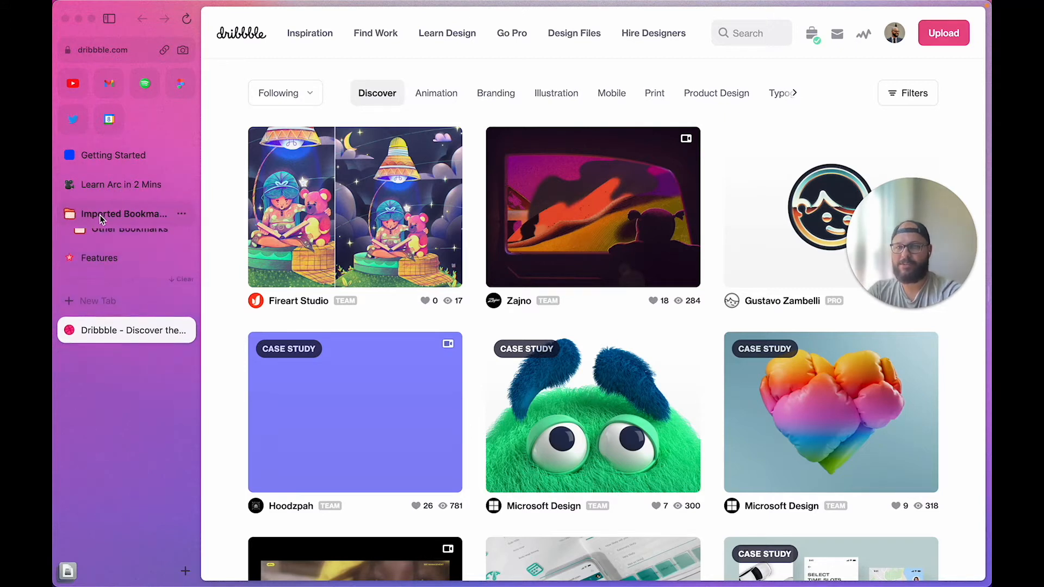
click(75, 214)
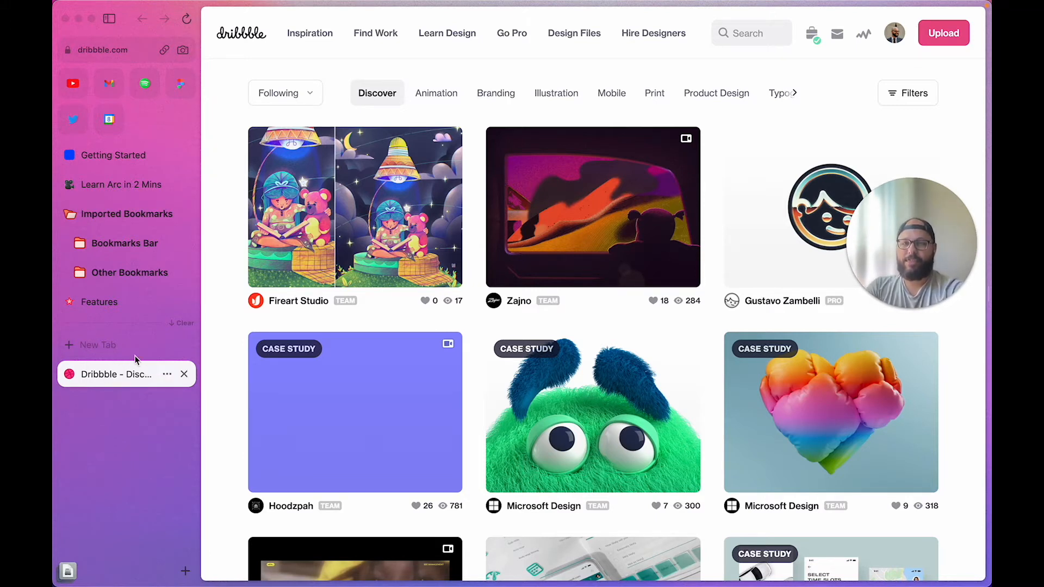
From the new-tab search bar, dismiss a stray Spotlight search and choose New Easel
click(110, 347)
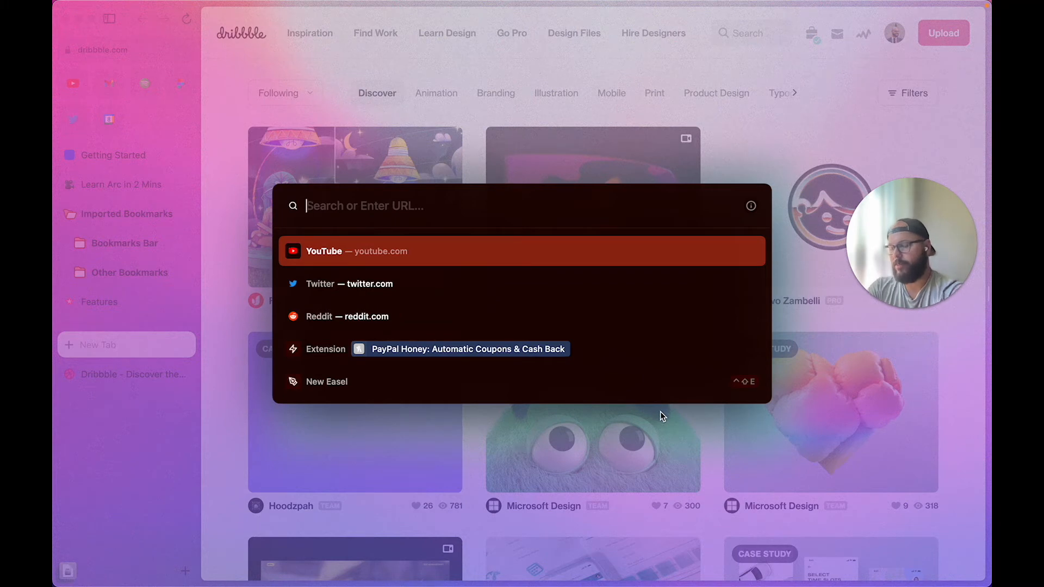
key(super+space)
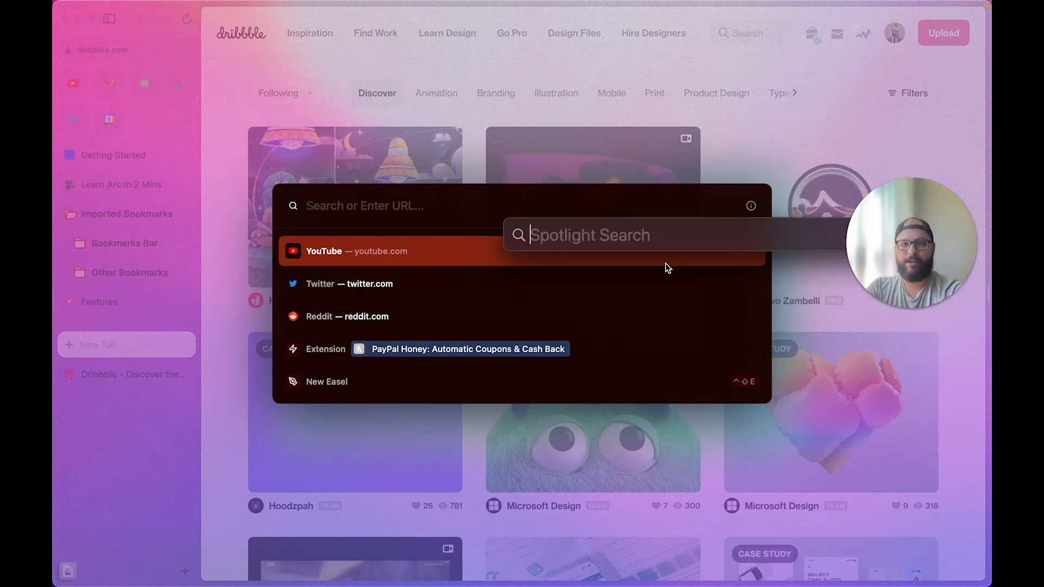
drag(662, 241, 498, 151)
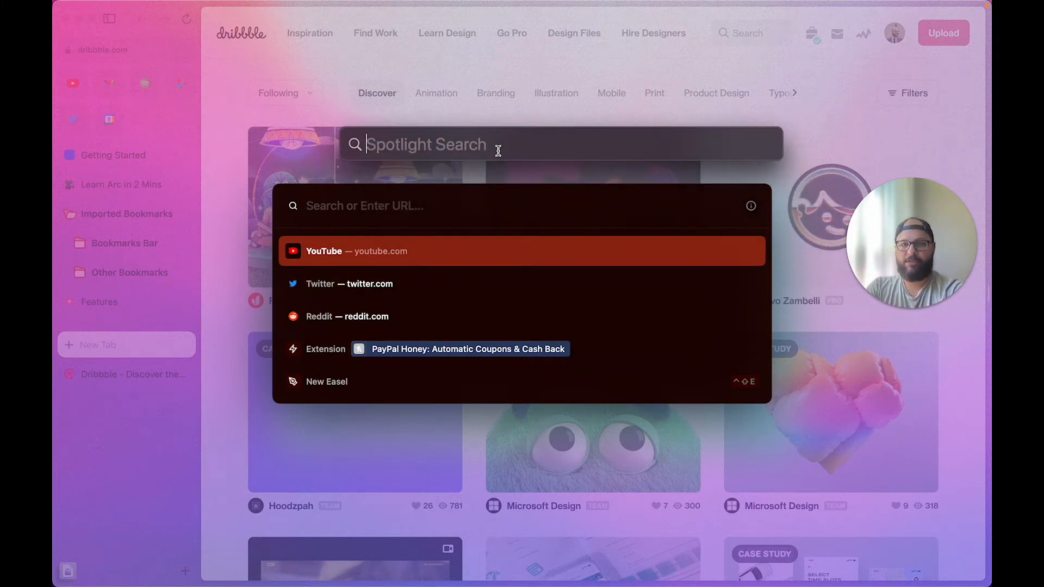
click(498, 198)
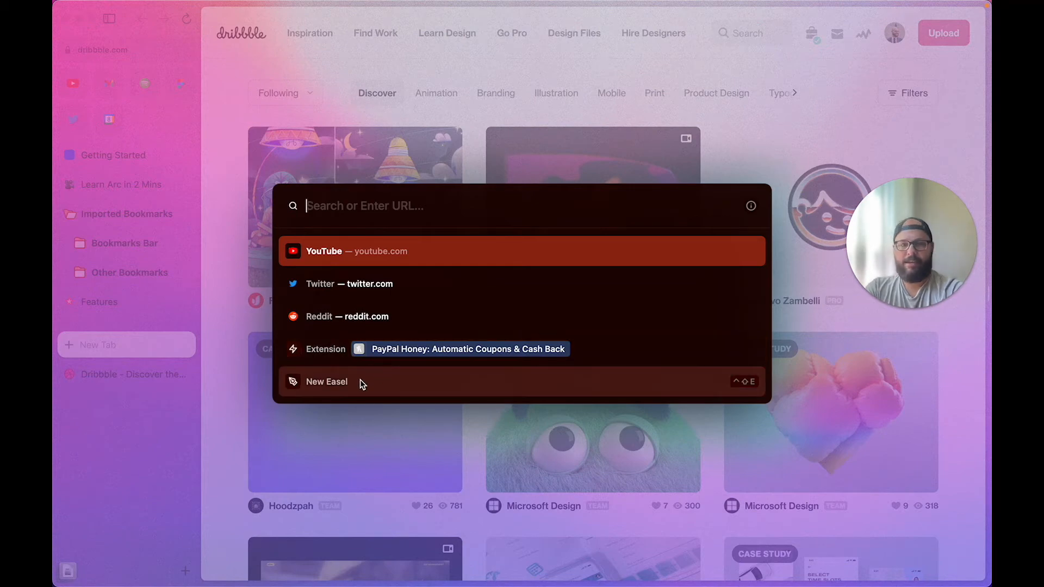
click(328, 383)
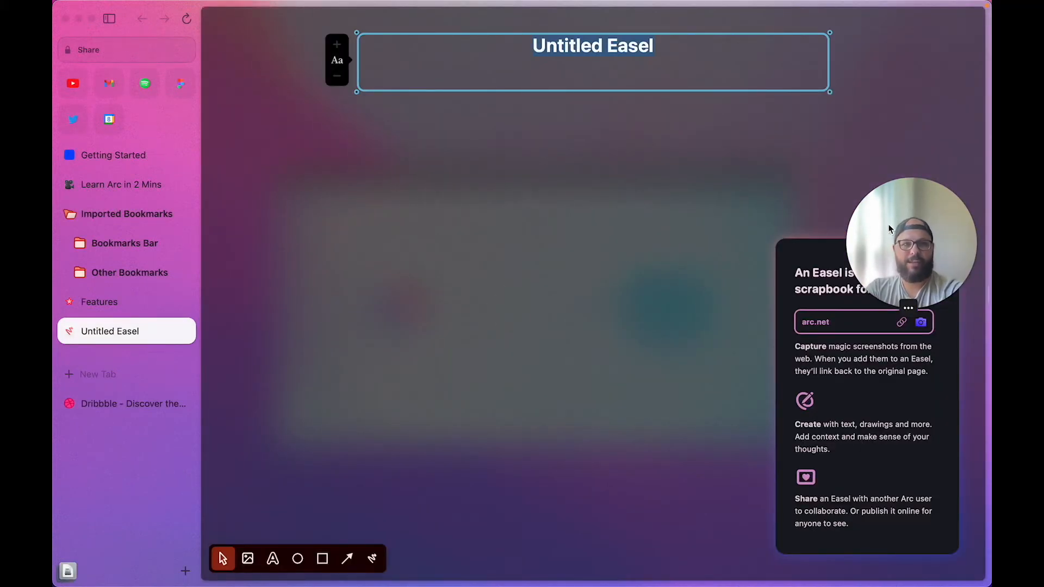
Rename the untitled easel to 'New'
drag(890, 228, 894, 57)
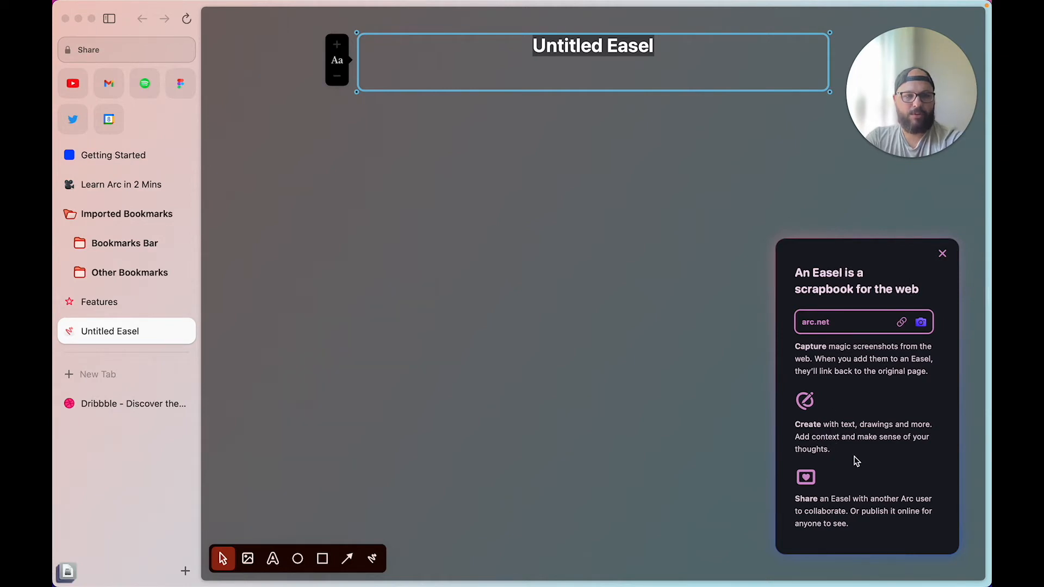
click(614, 29)
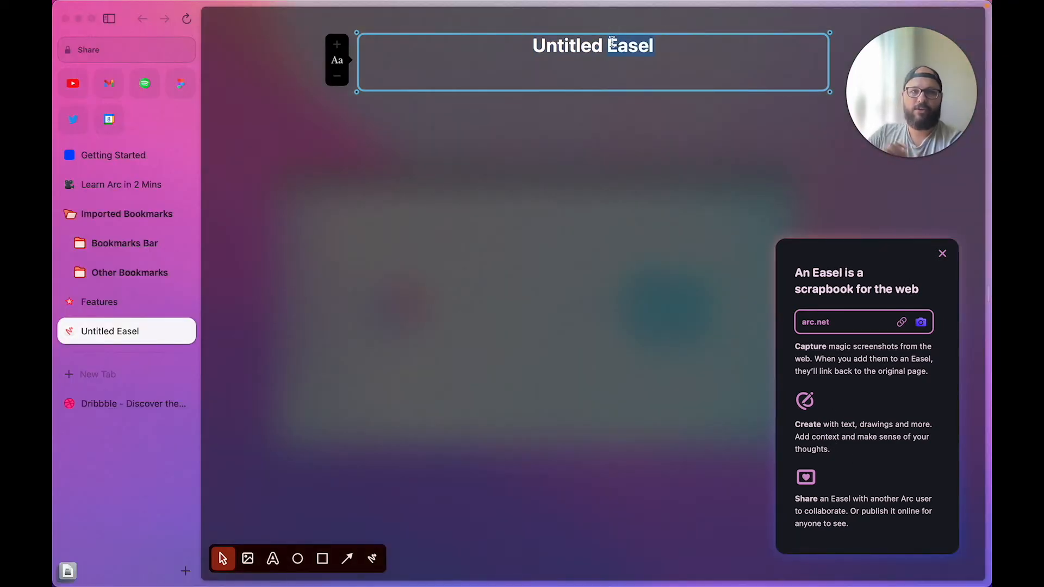
text(New)
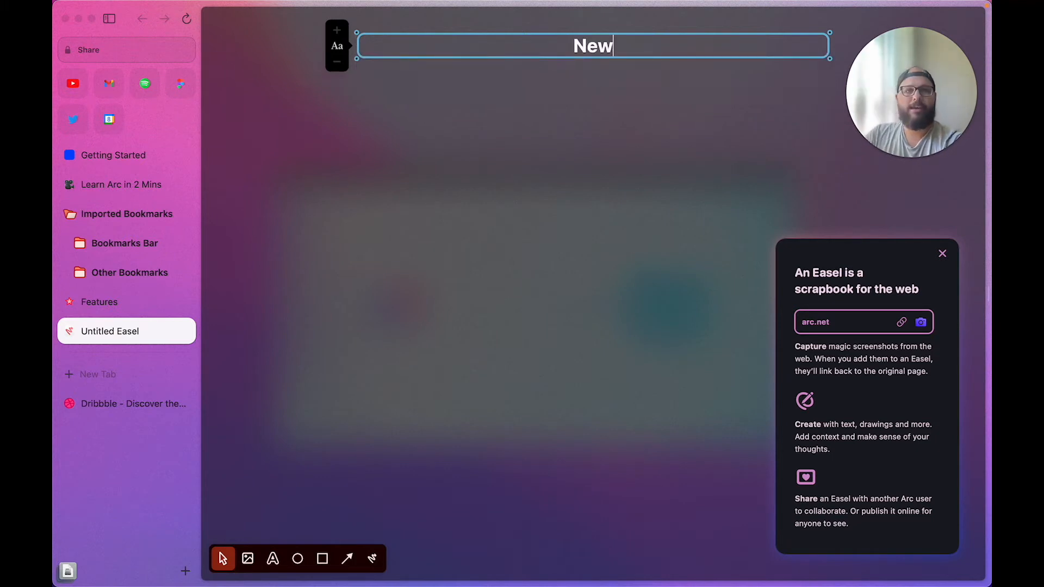
click(521, 142)
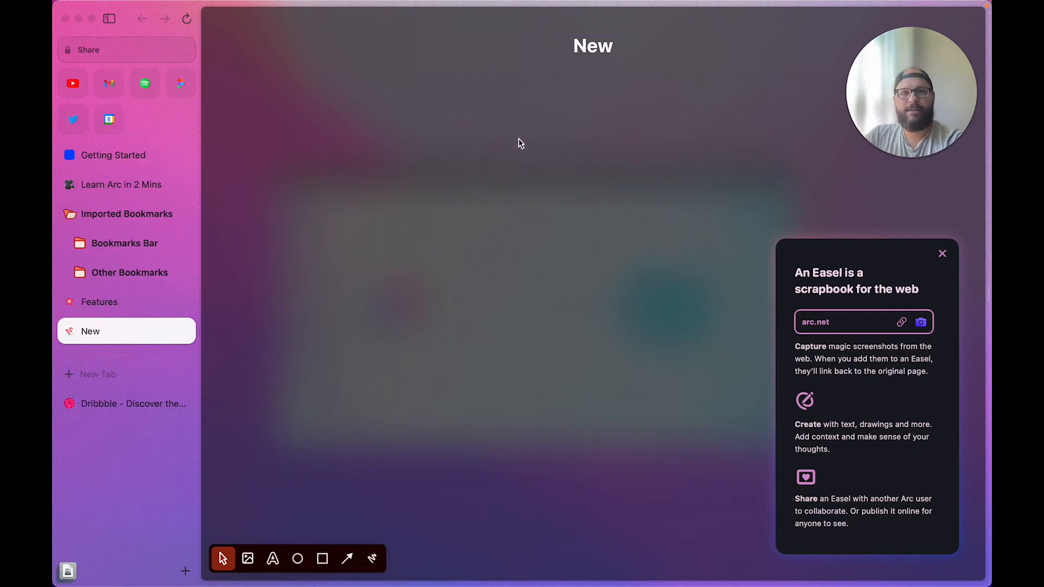
Place a text box on the easel canvas, then delete it while empty
click(272, 559)
click(438, 324)
click(551, 389)
click(408, 320)
key(BackSpace)
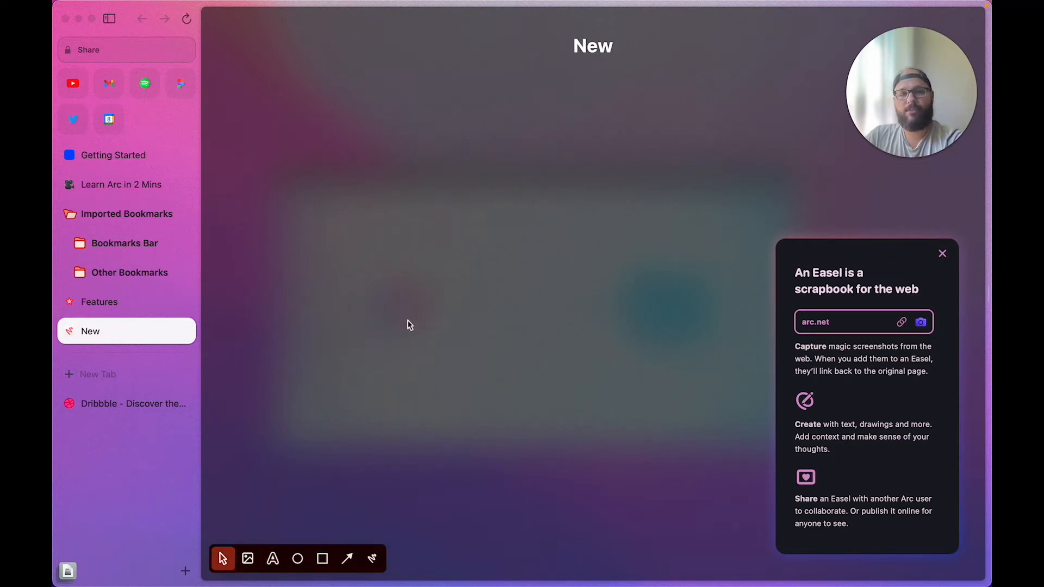
Draw a long white freehand line across the canvas with the pen tool
click(372, 558)
mouse_move(419, 232)
mouse_down()
mouse_move(508, 256)
mouse_move(392, 303)
mouse_move(607, 167)
mouse_move(607, 484)
mouse_up()
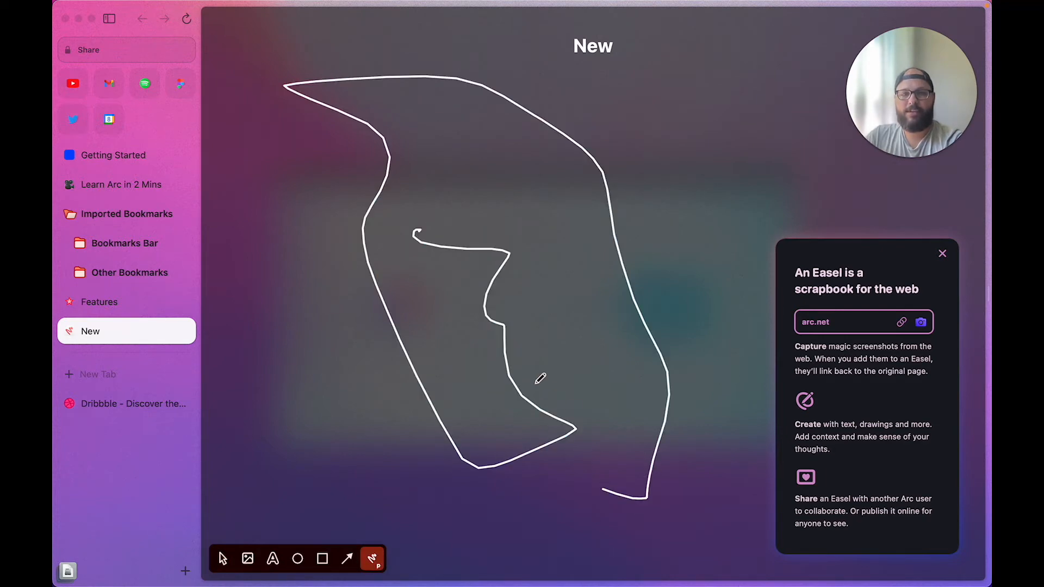
click(247, 558)
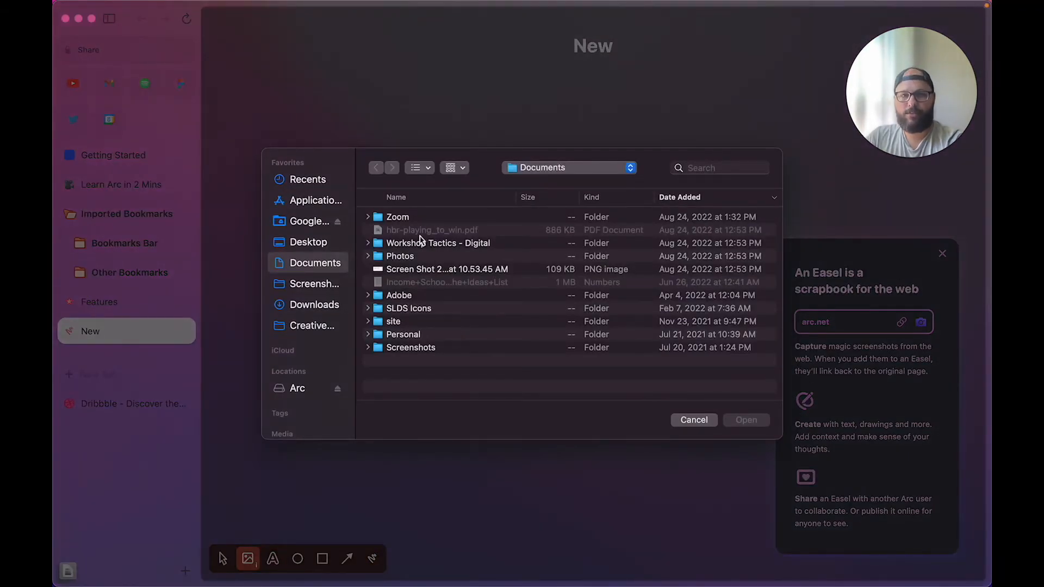
Insert the first screenshot from the Screenshots folder and move it toward the canvas centre
click(310, 283)
click(419, 217)
key(space)
key(space)
click(747, 420)
drag(385, 193, 531, 298)
drag(564, 240, 629, 167)
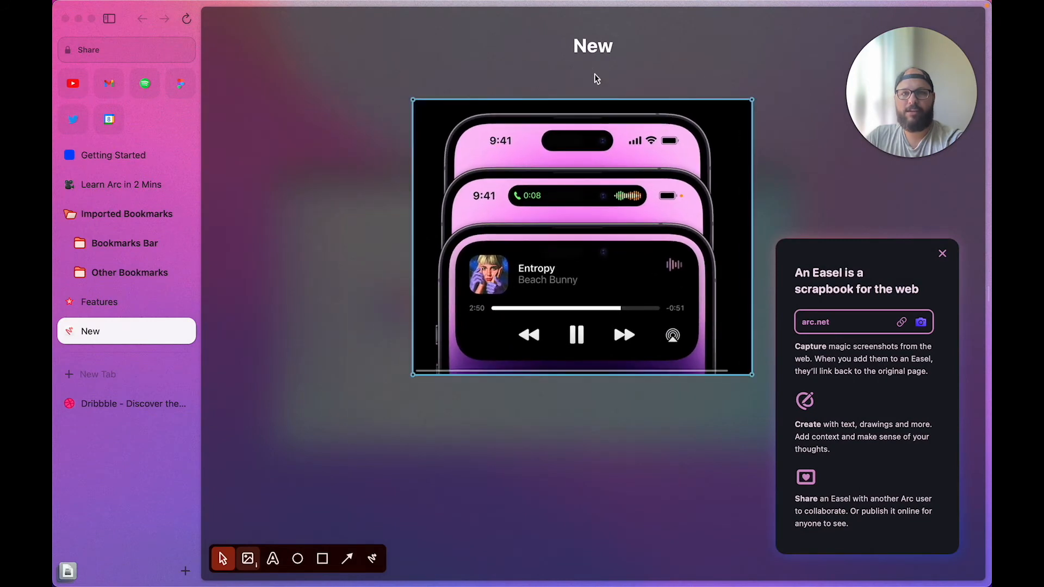
Retitle the easel 'Dynamic Island' and shift the phone image slightly left
click(593, 47)
text(Dynamic Island)
click(547, 355)
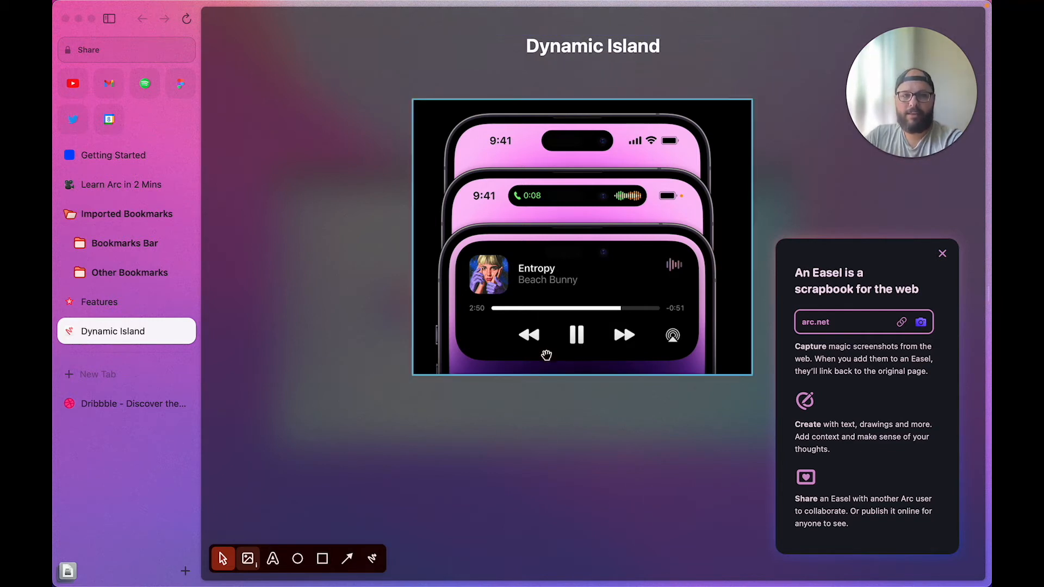
drag(547, 355, 491, 366)
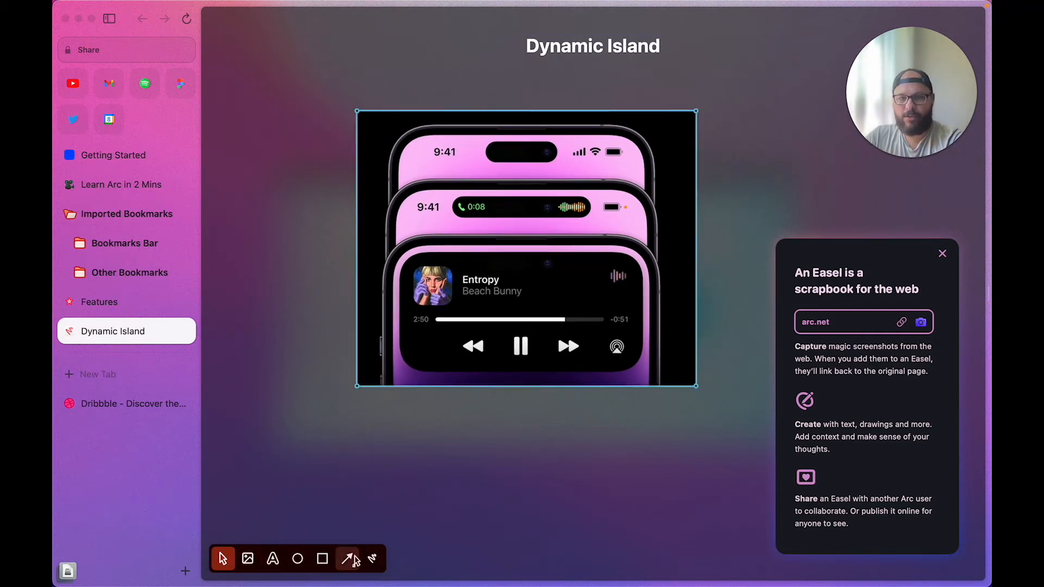
Draw two white freehand strokes beside the phone image with the pen tool
click(372, 559)
drag(343, 274, 390, 270)
drag(640, 254, 672, 213)
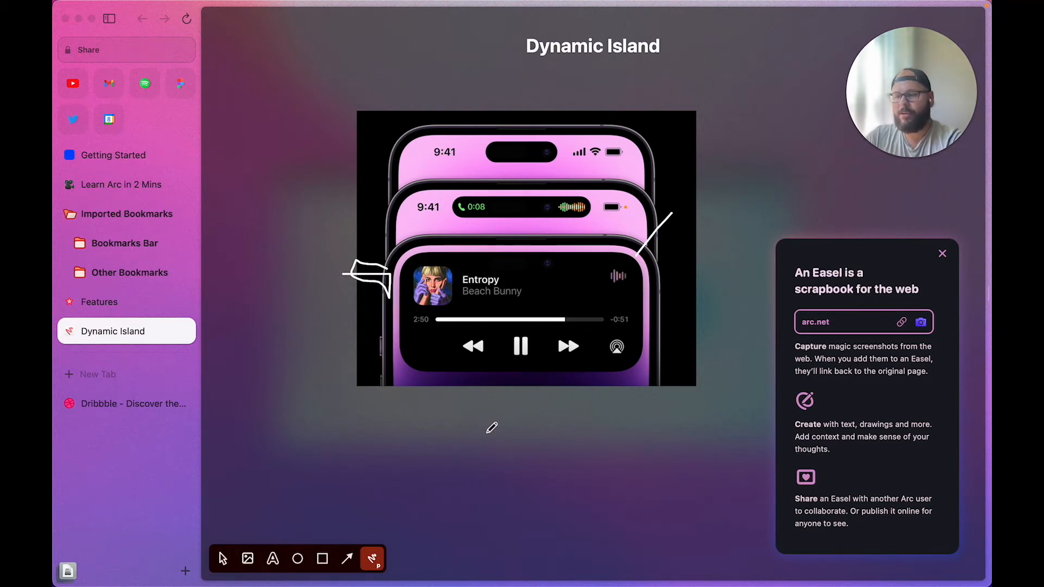
key(v)
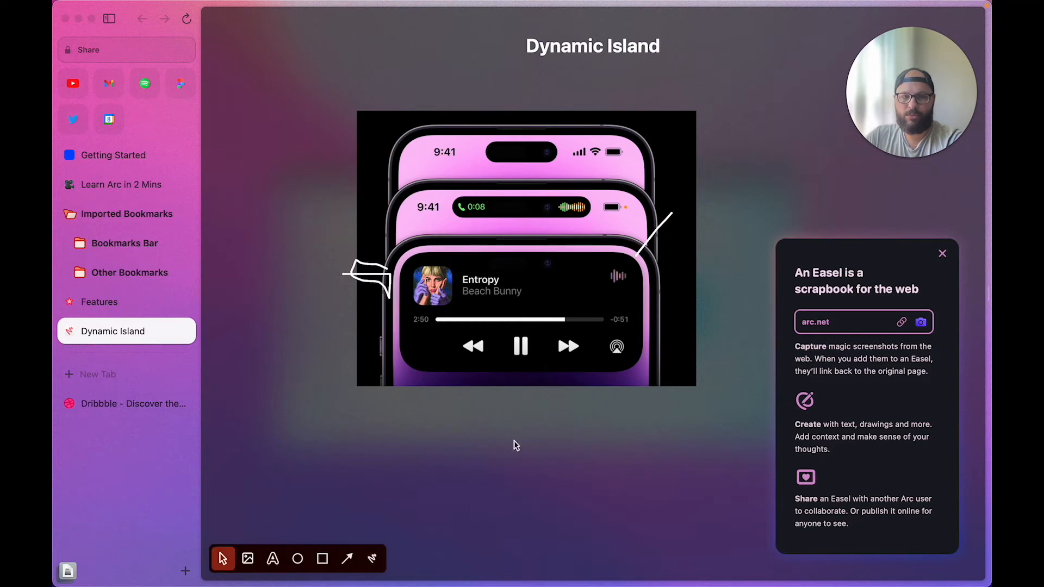
Draw two red circles below the phone image on the Dynamic Island easel
click(297, 558)
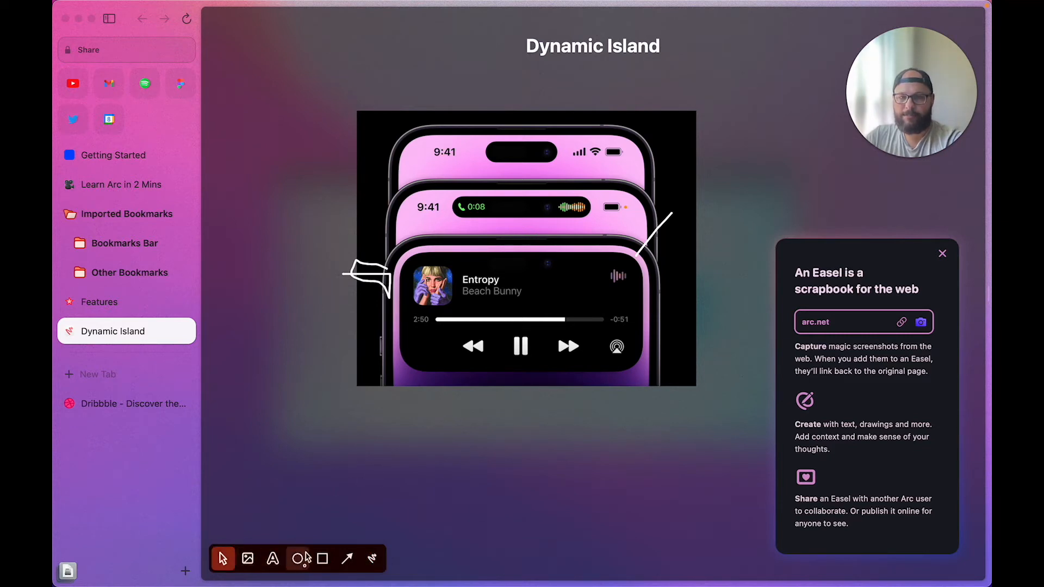
drag(317, 354, 437, 457)
click(526, 517)
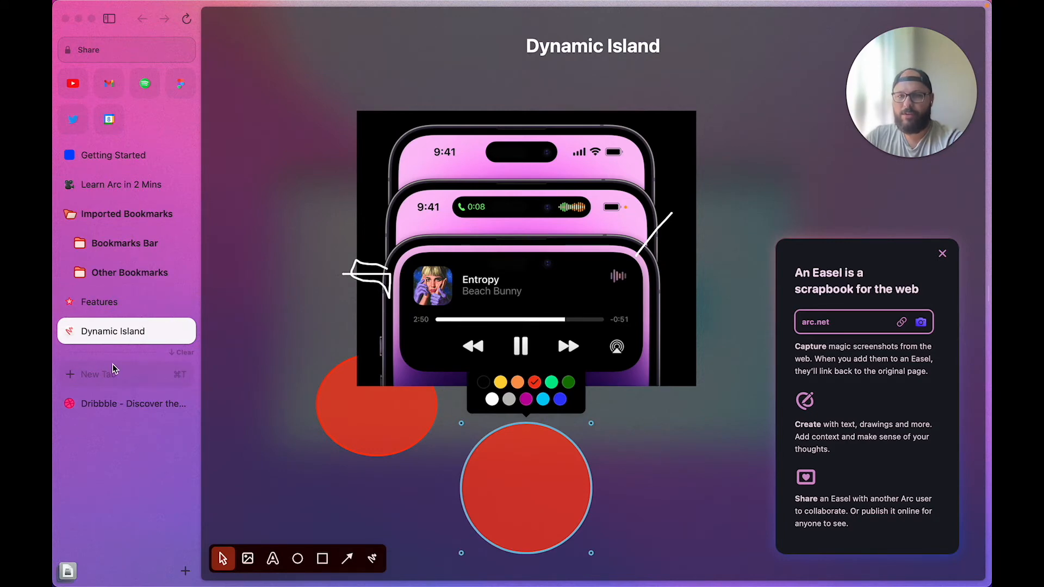
Create a second Untitled Easel, then return to the Dynamic Island easel's ••• menu
click(112, 372)
click(345, 389)
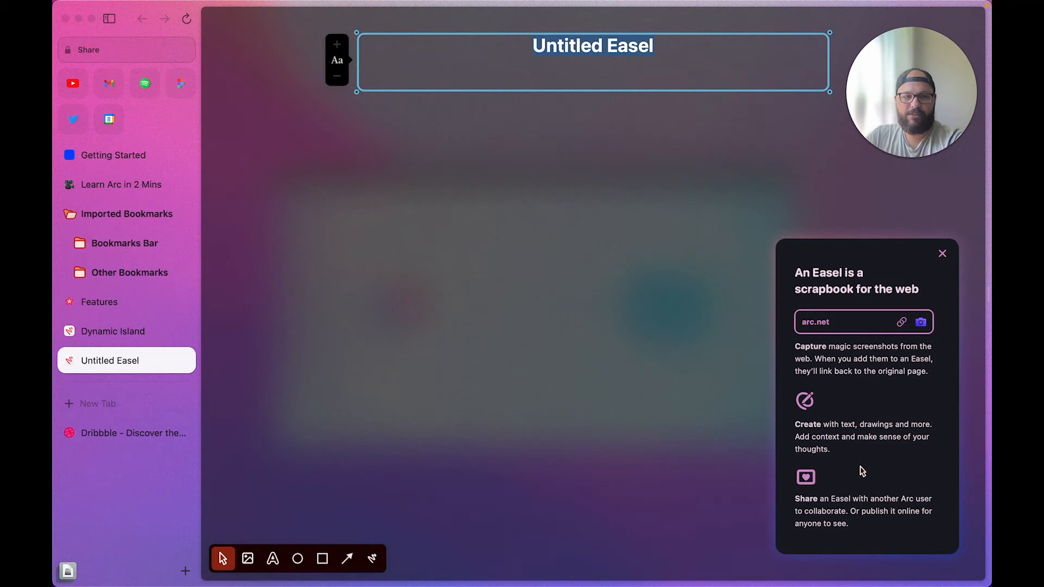
click(120, 332)
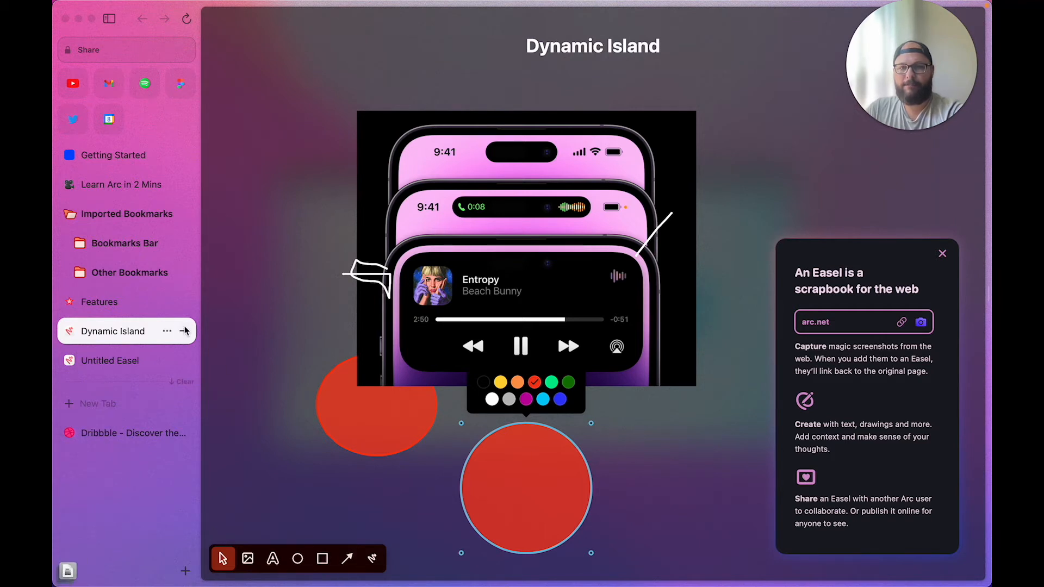
click(167, 333)
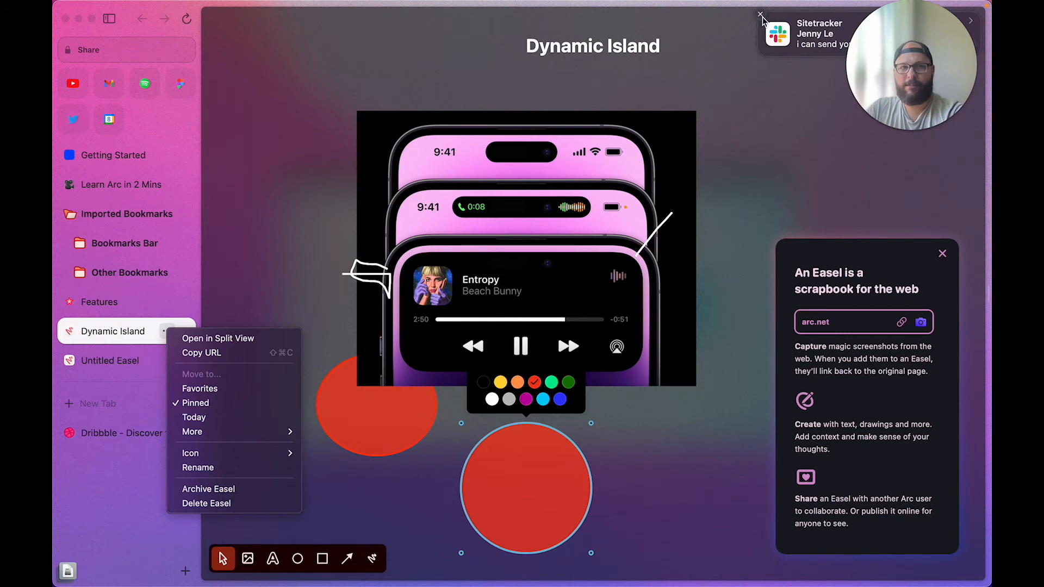
Open the Dynamic Island easel in Split View with apple.com in the second pane
click(760, 15)
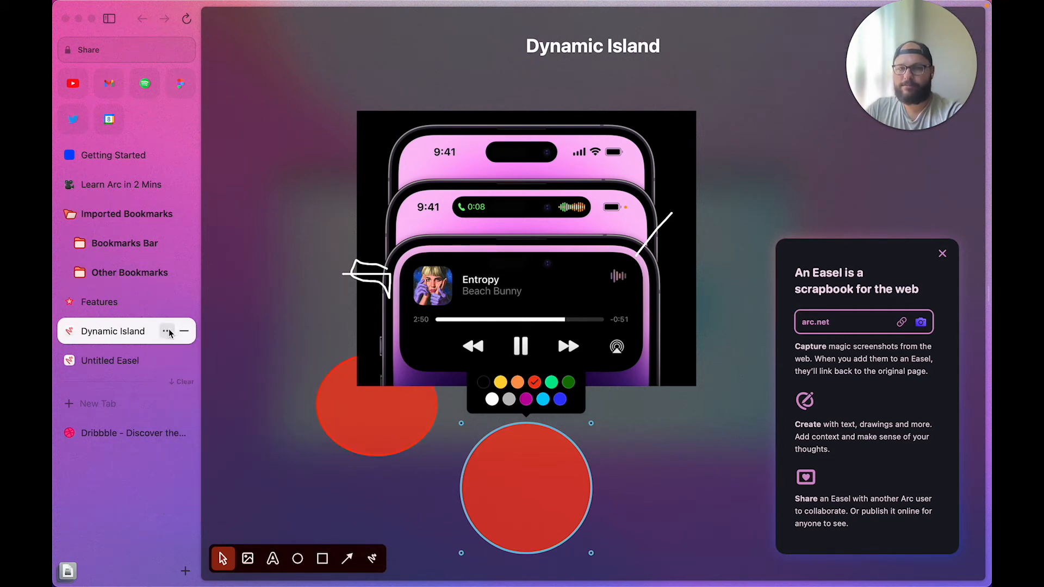
click(167, 332)
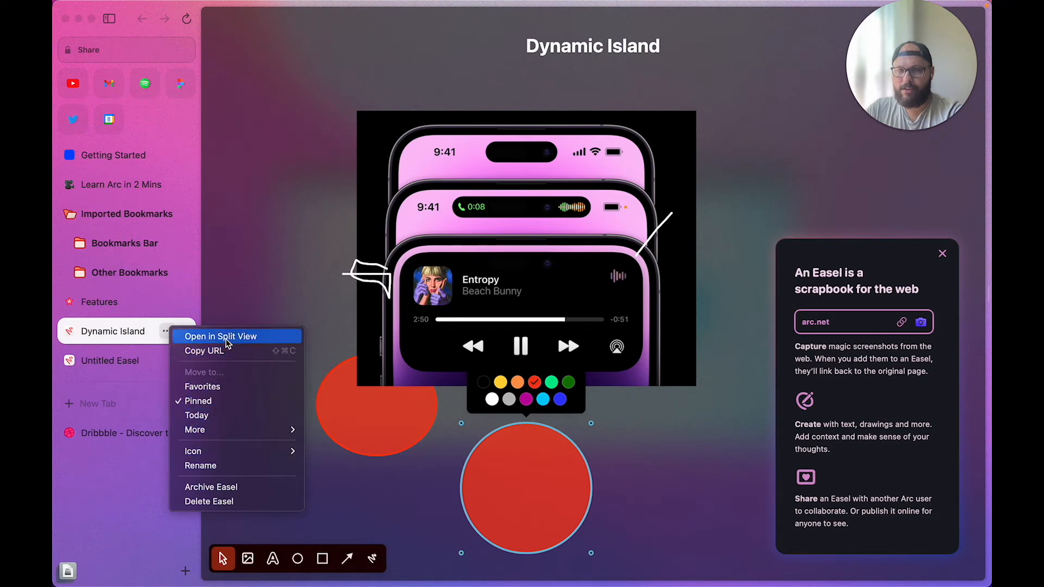
click(226, 341)
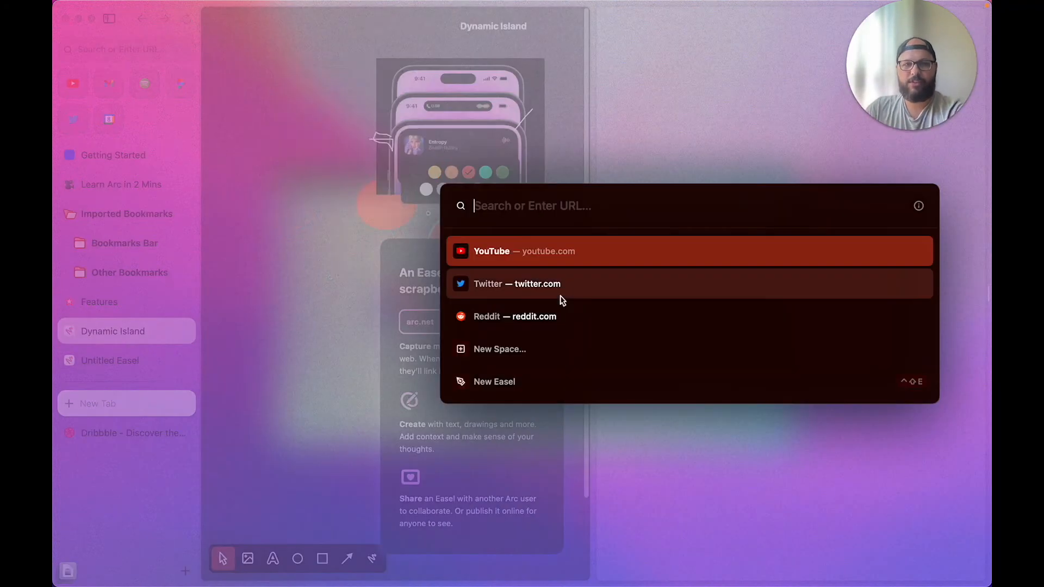
text(apple.com)
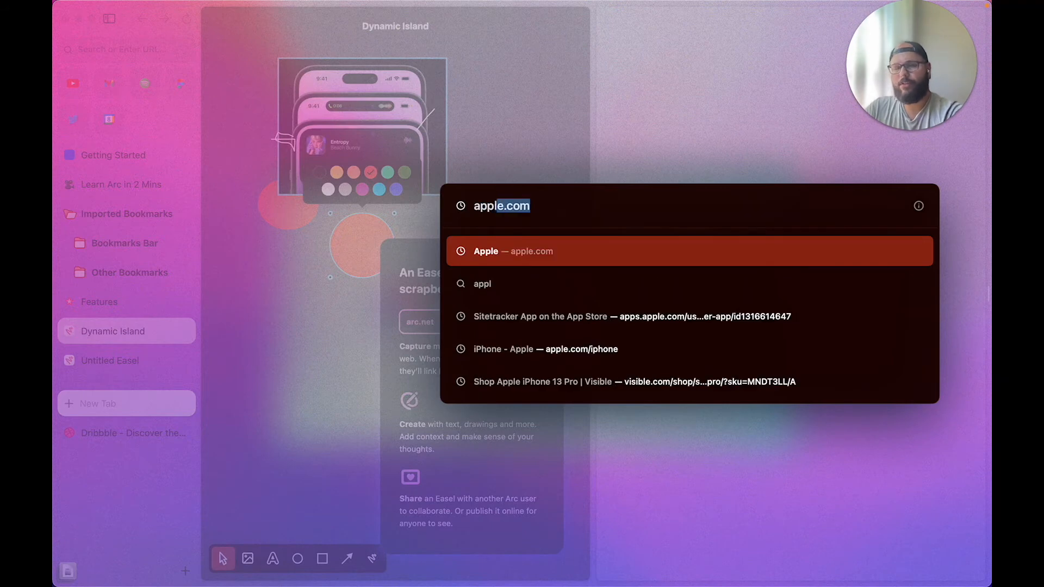
key(Return)
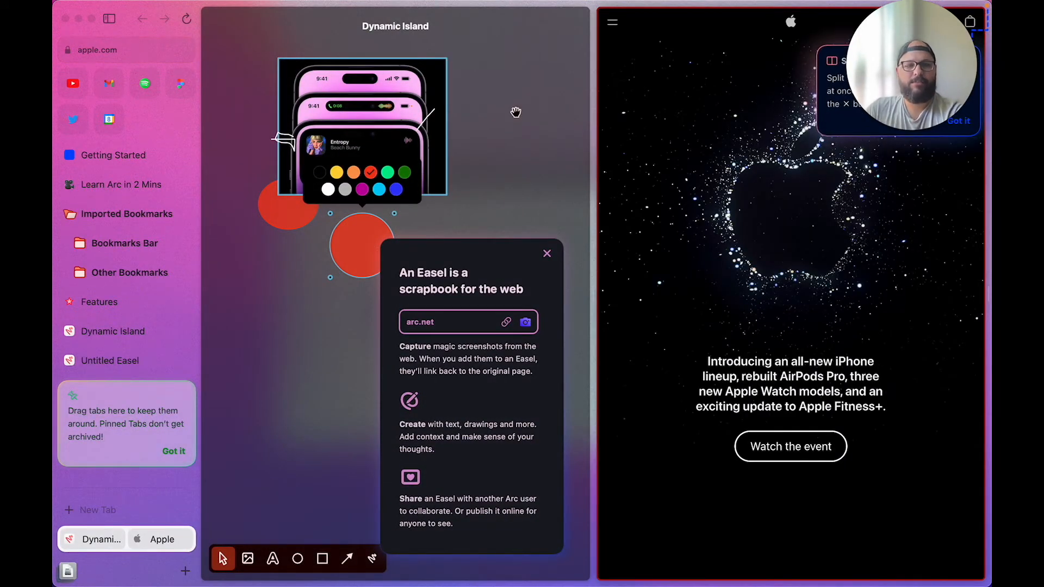
Adjust the split divider between easel and Apple panes and dismiss the pinned-tabs hint card
drag(914, 54, 913, 491)
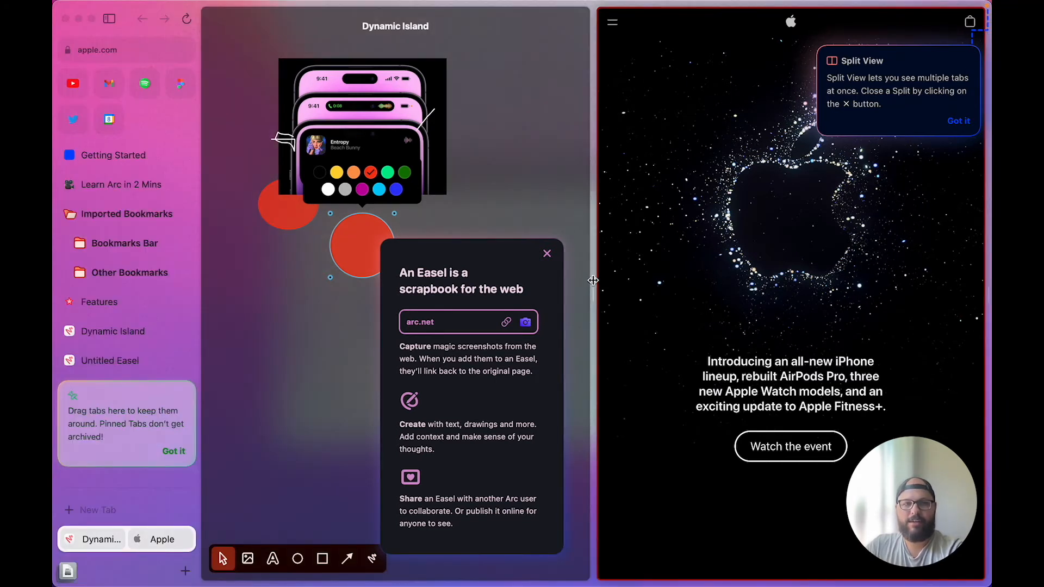
drag(593, 280, 447, 241)
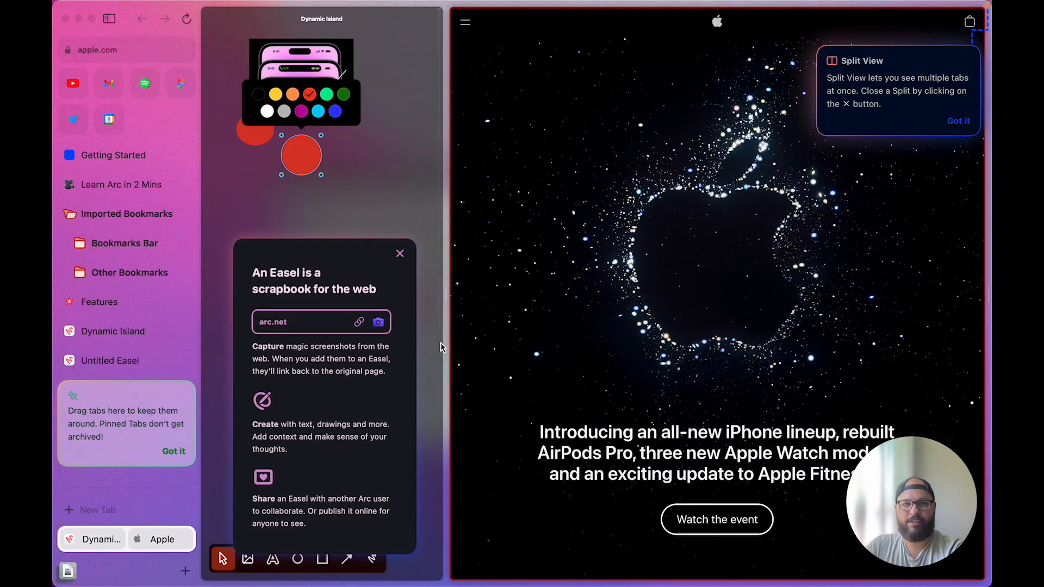
drag(446, 366, 565, 351)
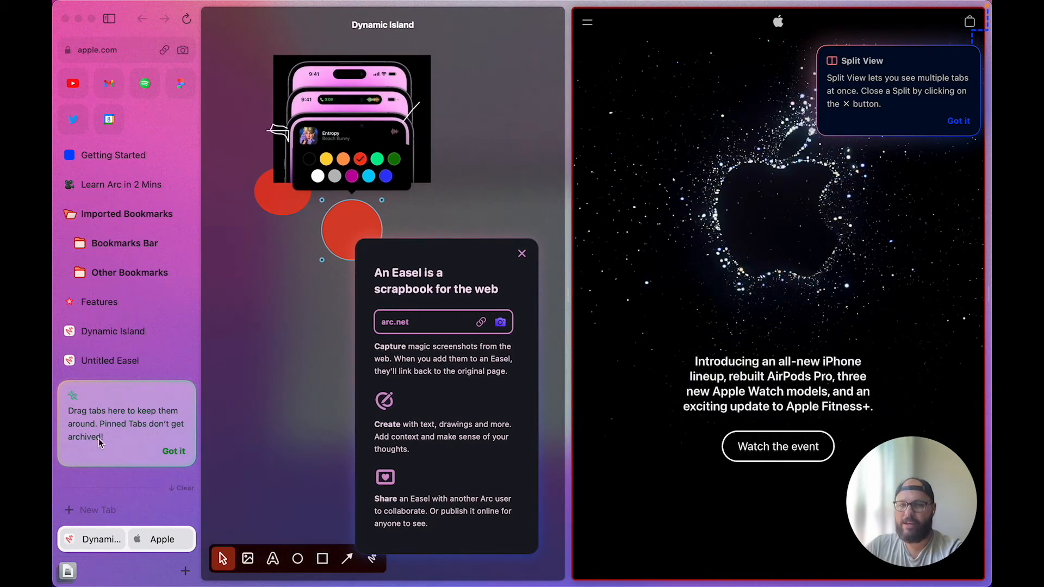
click(174, 452)
mouse_move(144, 438)
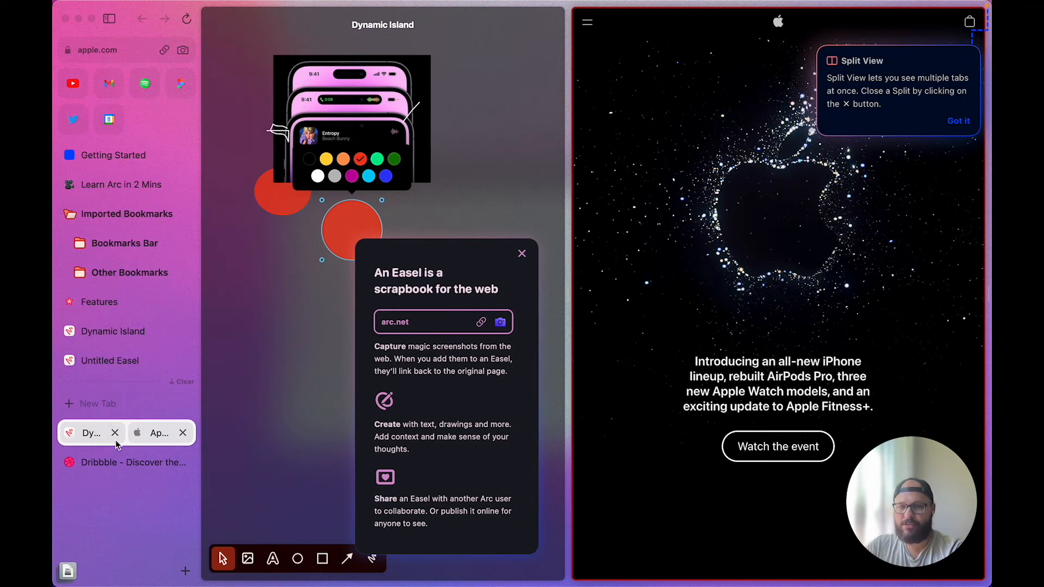
mouse_move(120, 466)
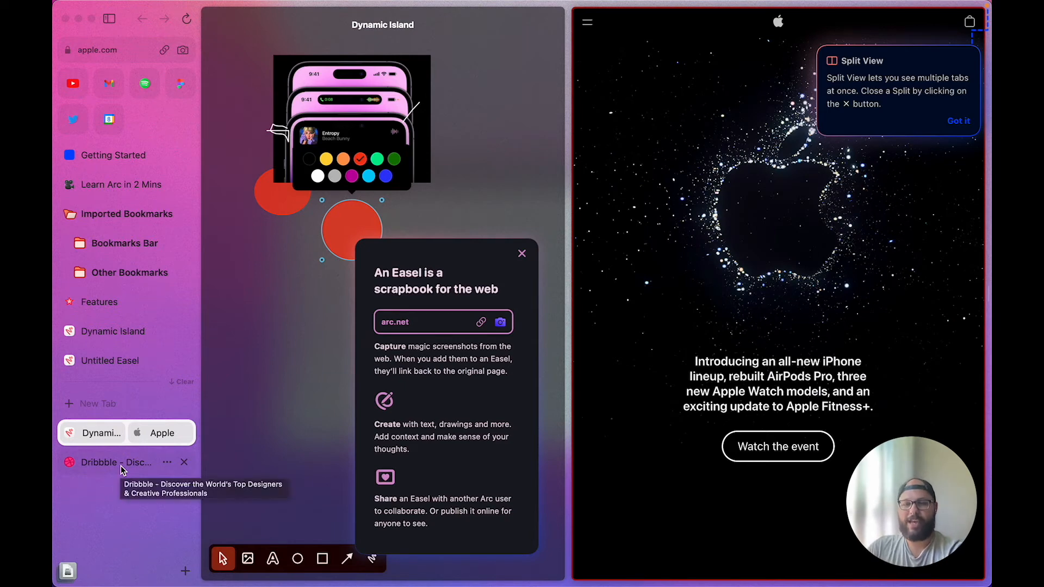
click(121, 466)
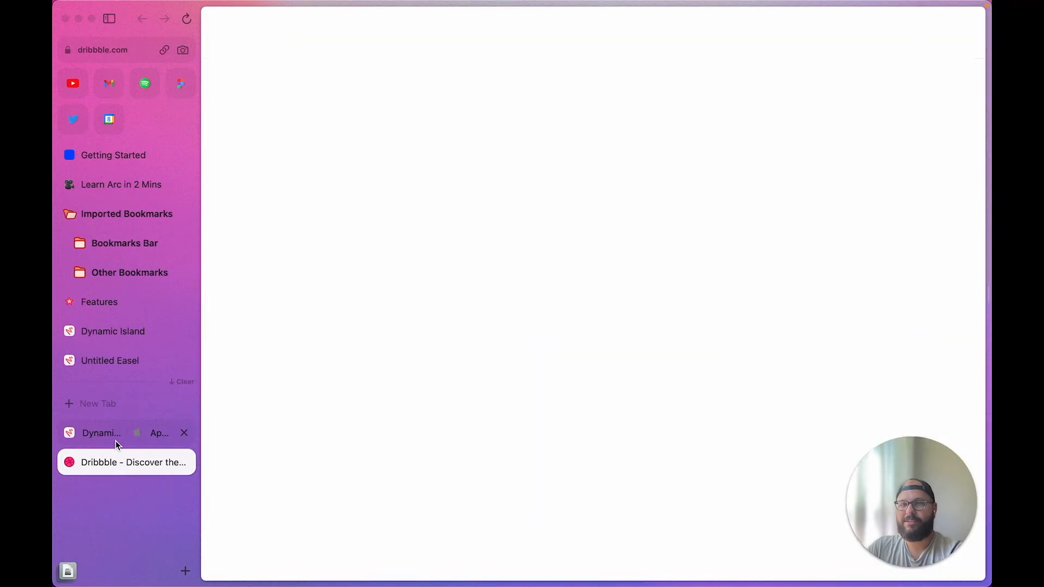
click(116, 439)
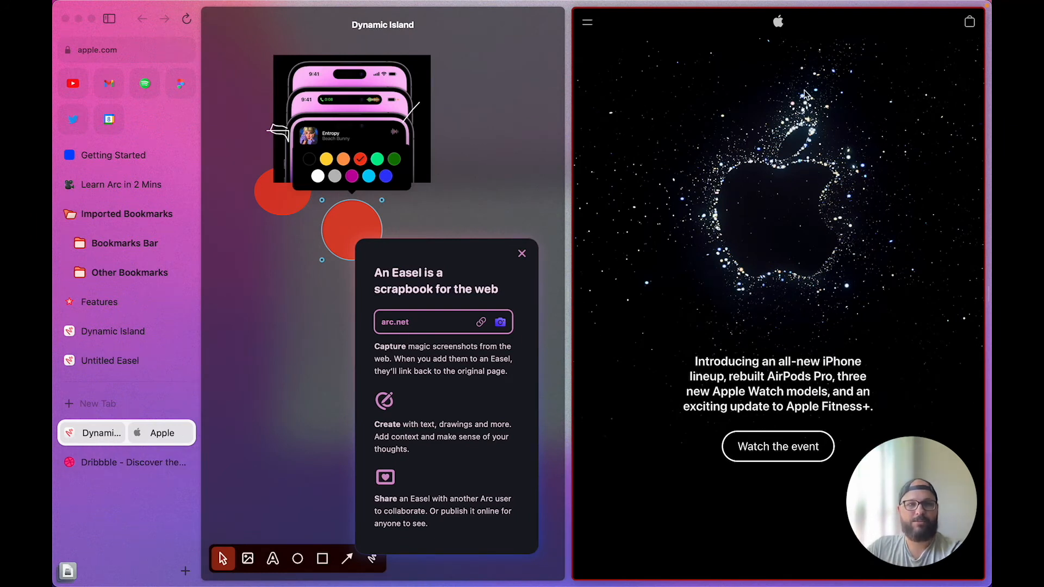
click(589, 25)
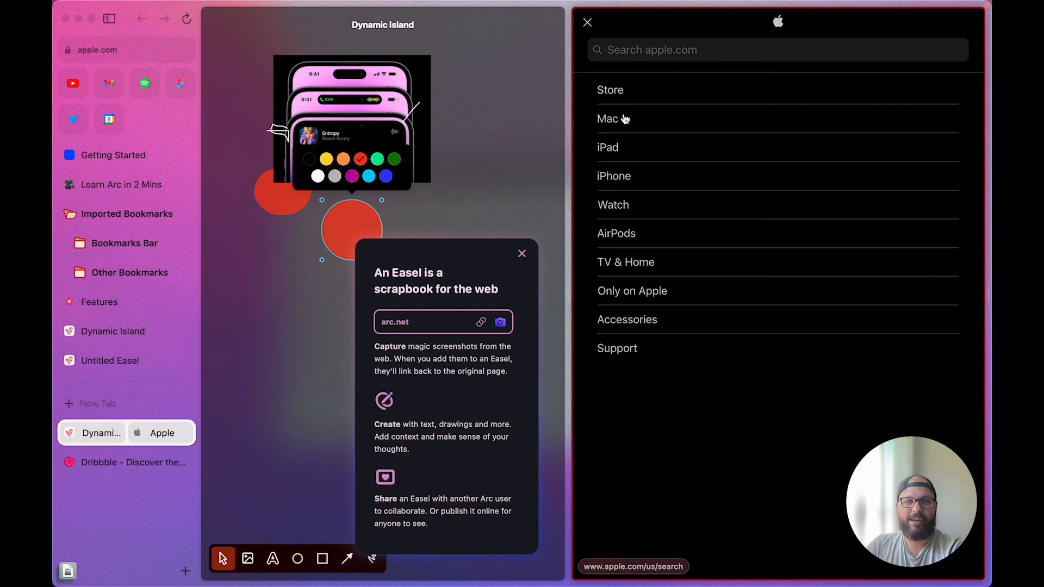
click(616, 179)
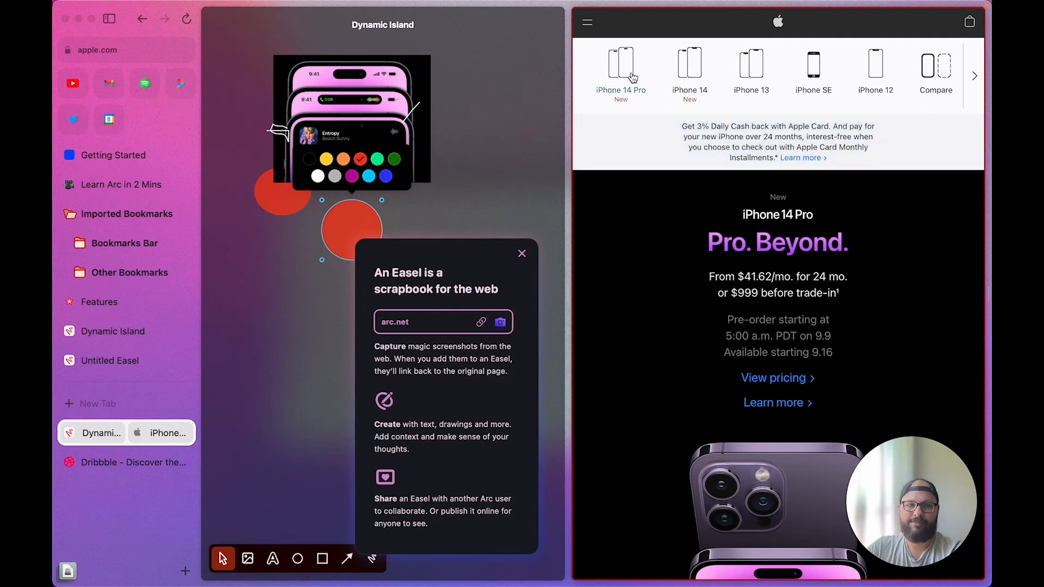
click(667, 376)
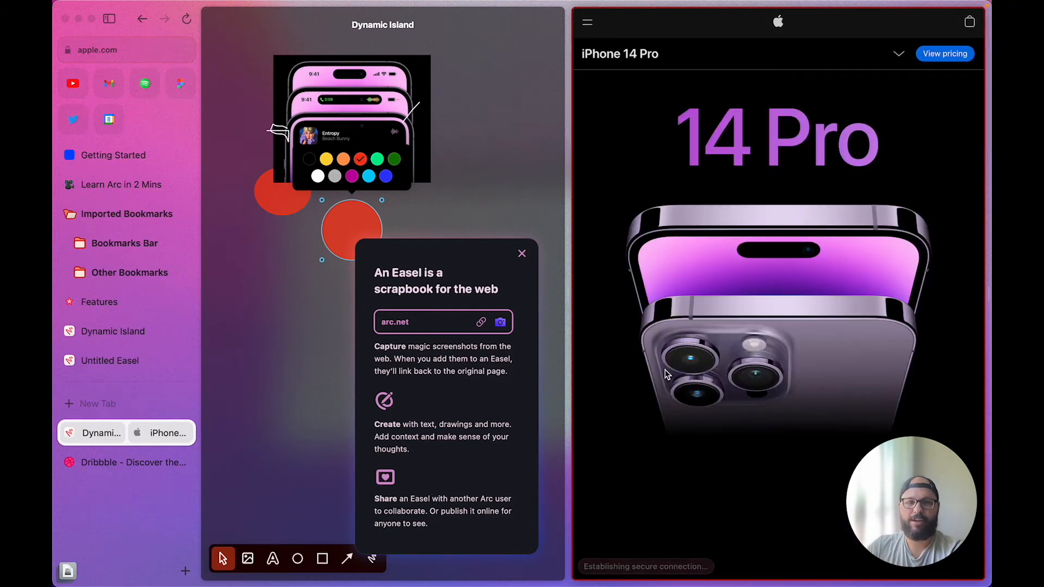
click(523, 255)
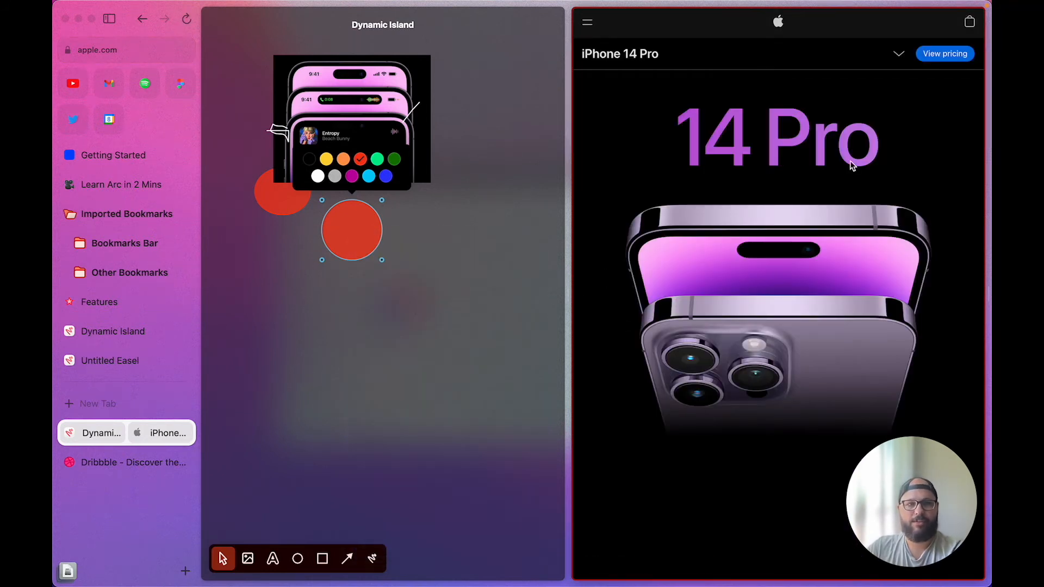
scroll(772, 293, down, 5)
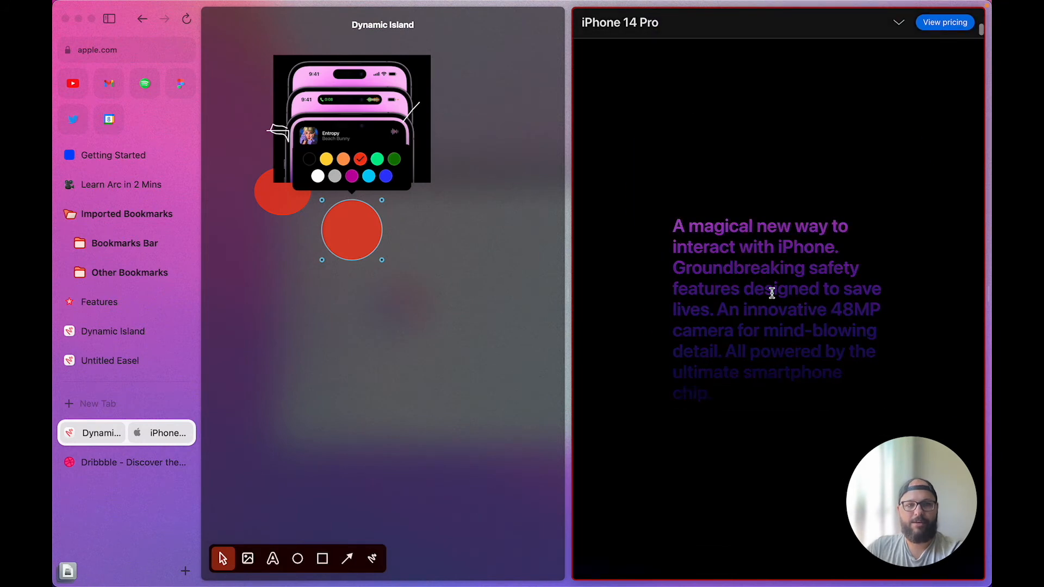
Capture the iPhone 14 Pro text block as a screenshot
key(super+shift+4)
drag(636, 171, 908, 428)
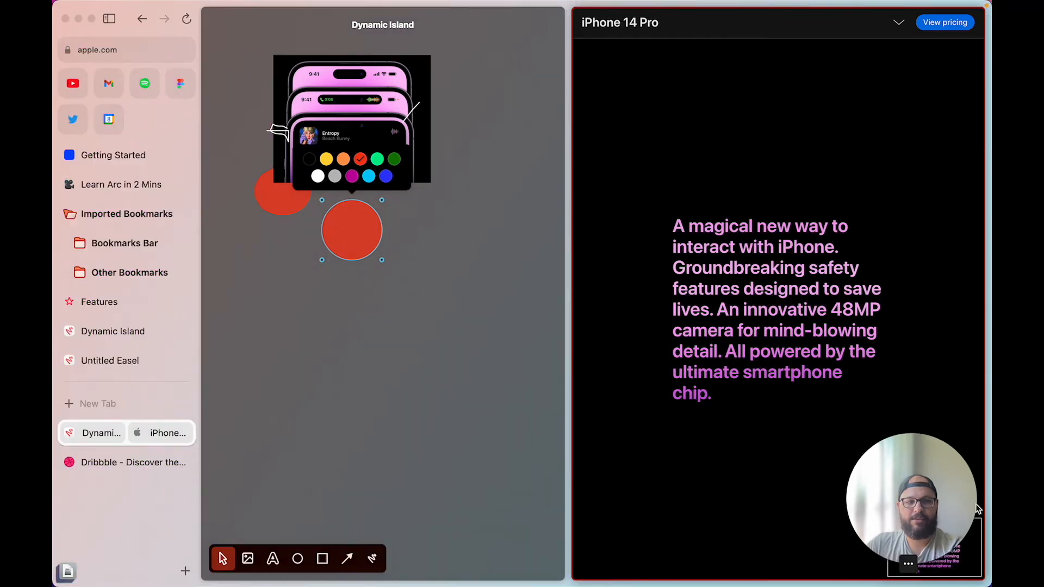
drag(969, 568, 881, 481)
Place the captured text image on the easel below the circles, then open the pinned Figma tab
drag(922, 561, 363, 416)
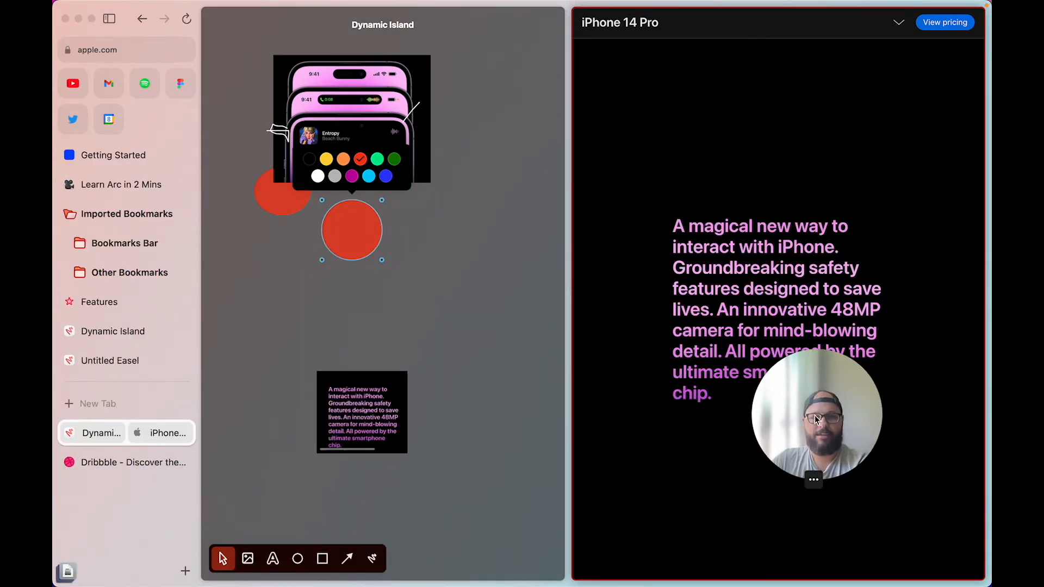
drag(816, 418, 894, 523)
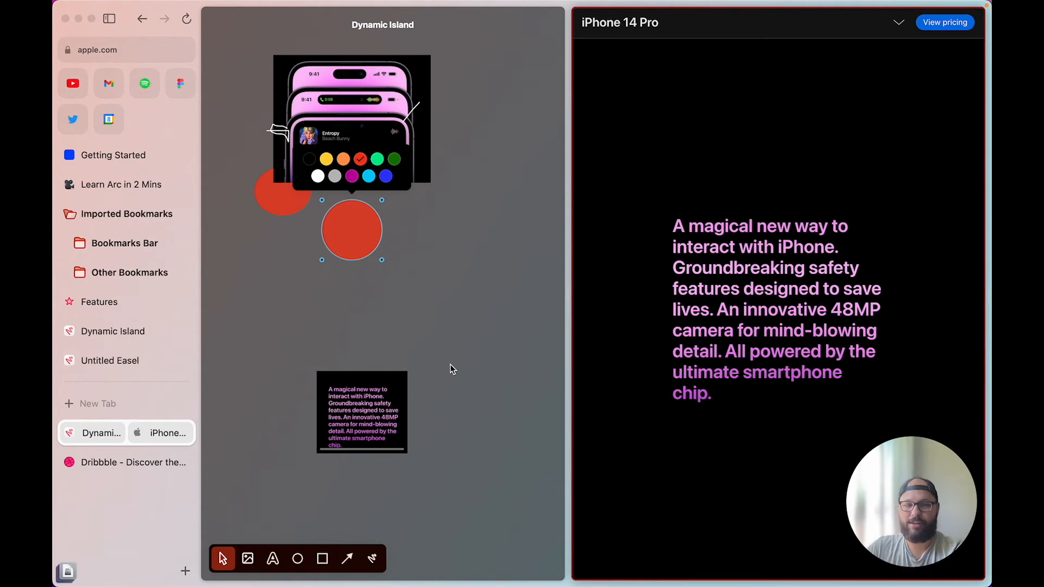
click(450, 365)
drag(375, 419, 491, 488)
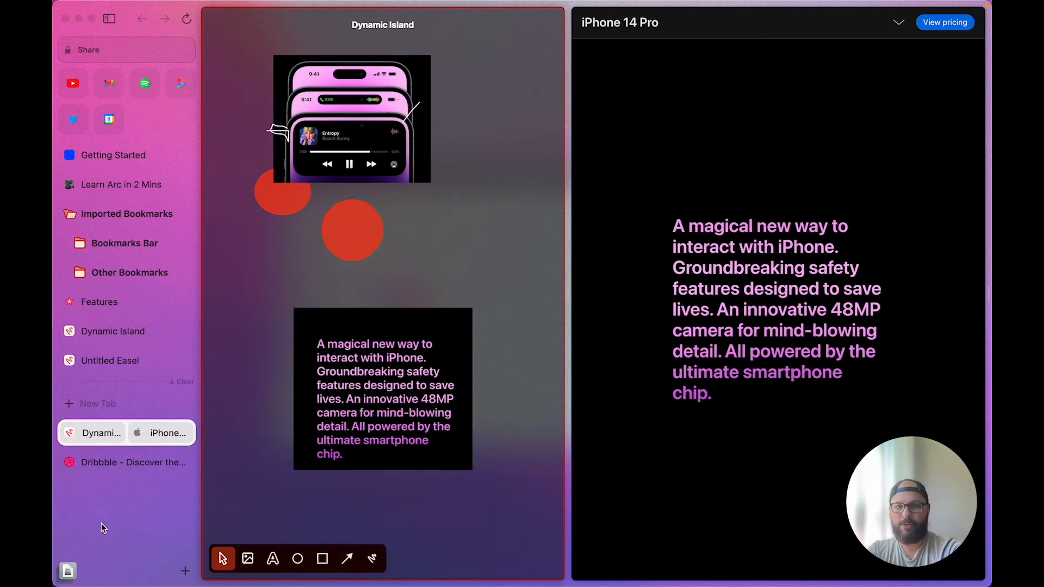
click(181, 83)
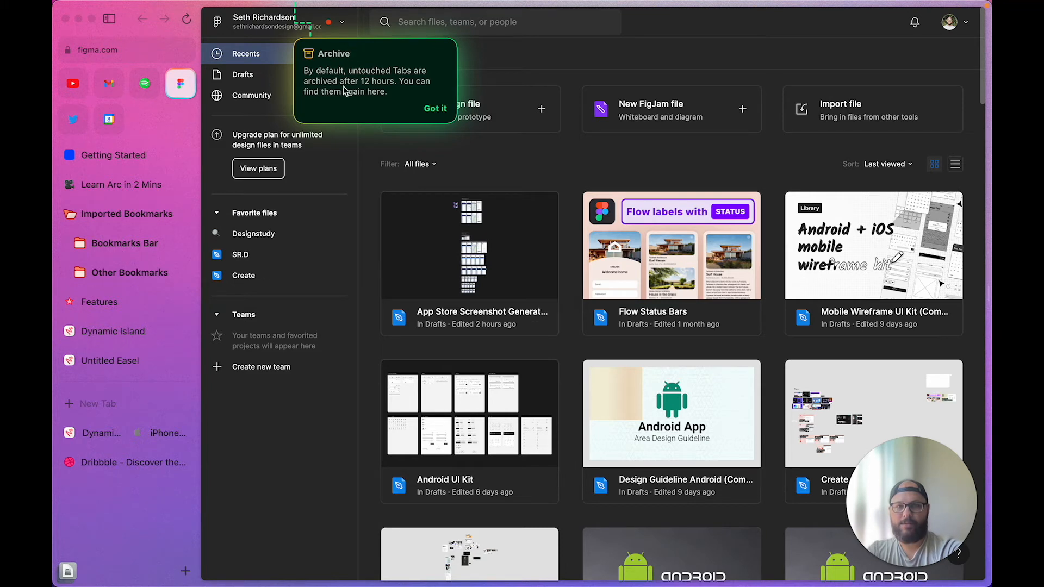
Add a blank iPhone 13 / 13 Pro frame to a new Figma file and present it as a prototype
click(435, 109)
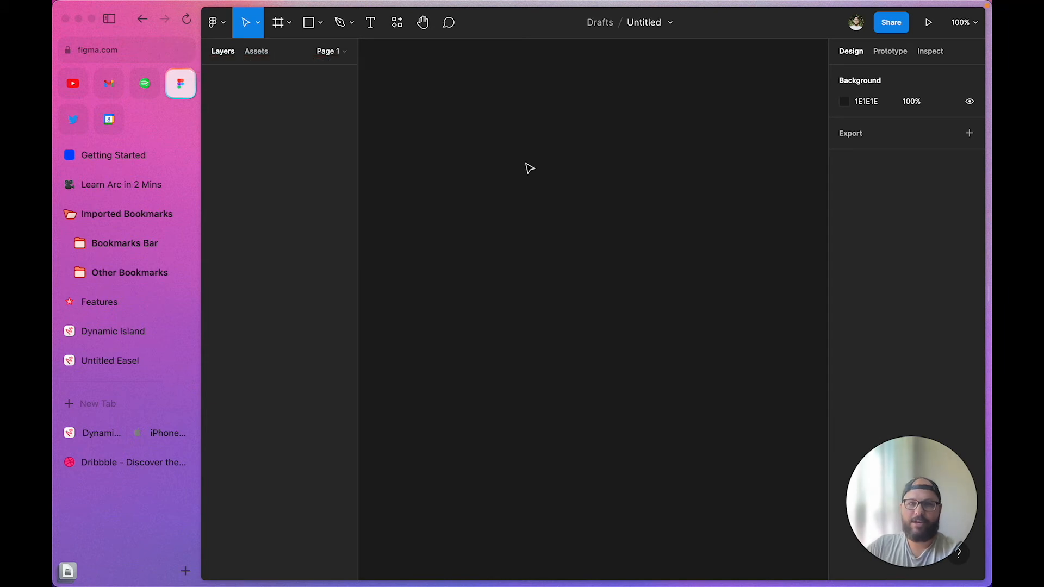
key(f)
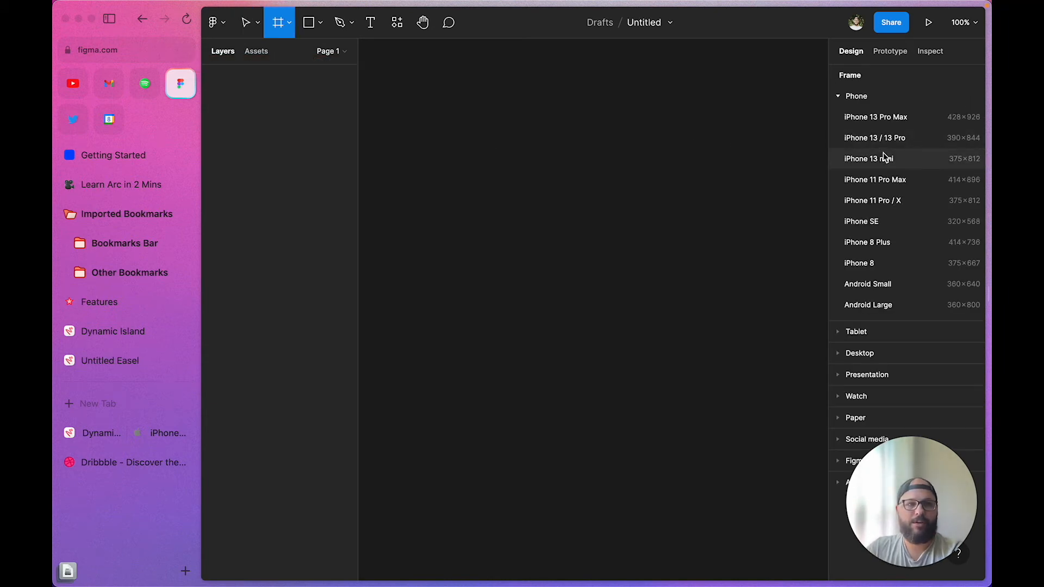
click(883, 139)
scroll(643, 207, right, 1)
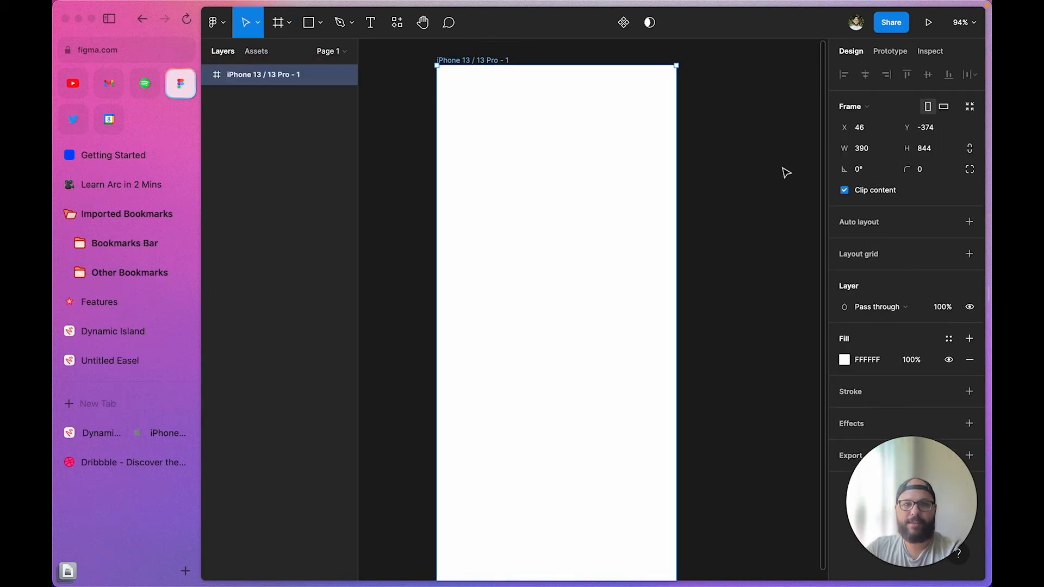
click(786, 173)
scroll(787, 172, down, 3)
scroll(786, 172, right, 1)
click(520, 98)
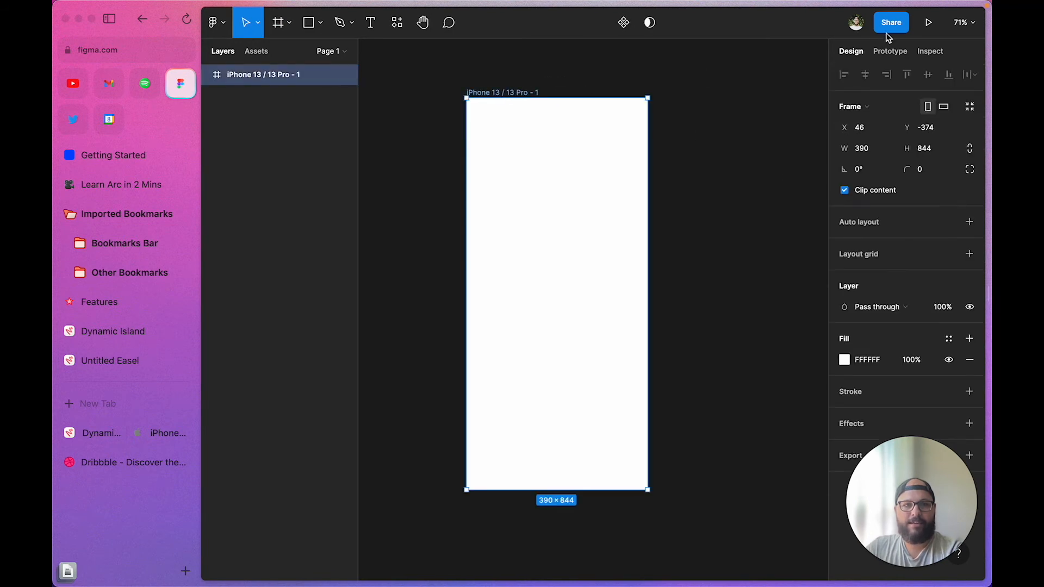
click(931, 24)
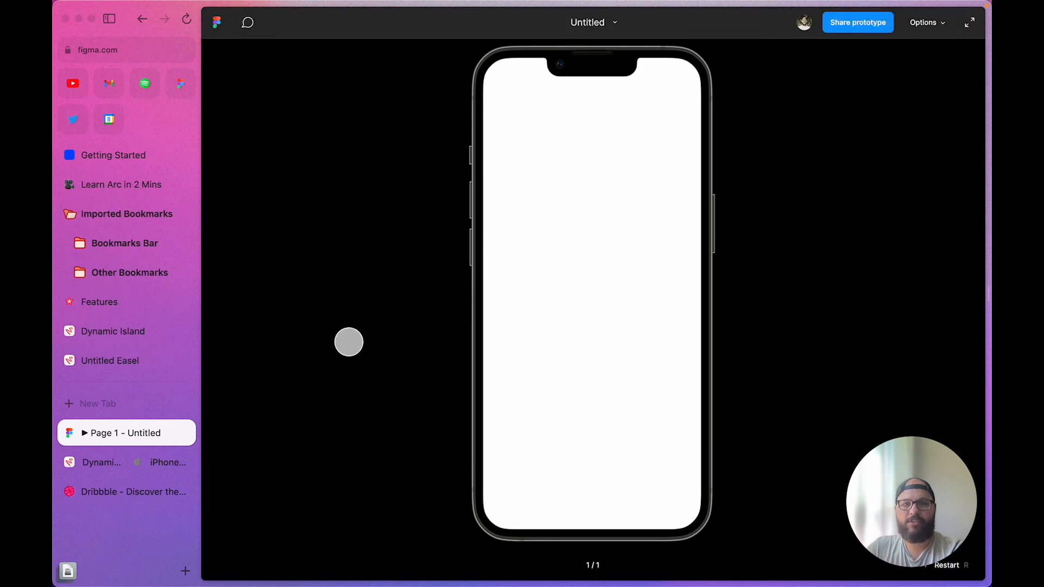
Open the prototype tab in Split View with figma.com loaded in the second pane
click(166, 433)
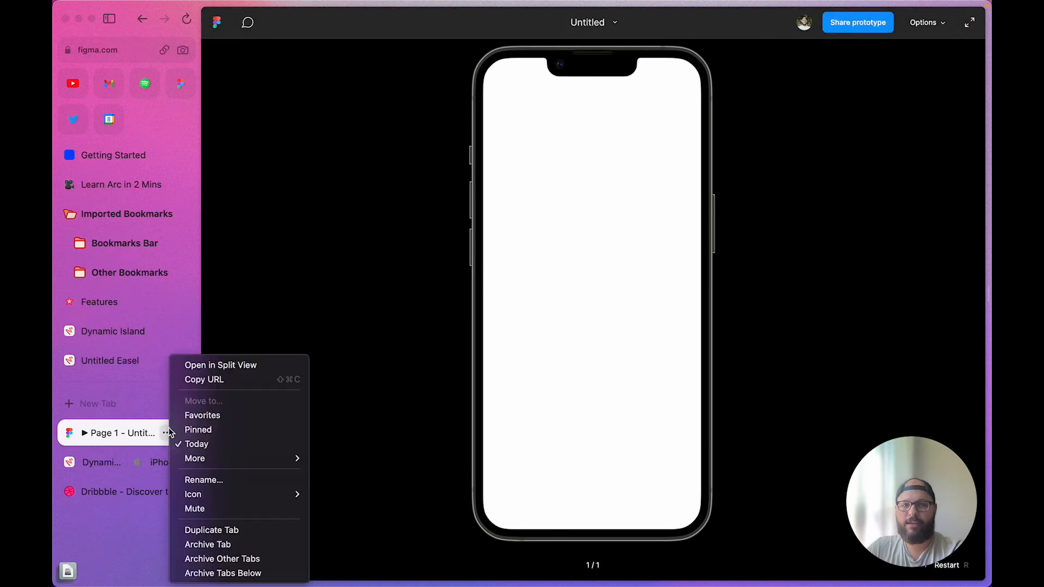
click(220, 365)
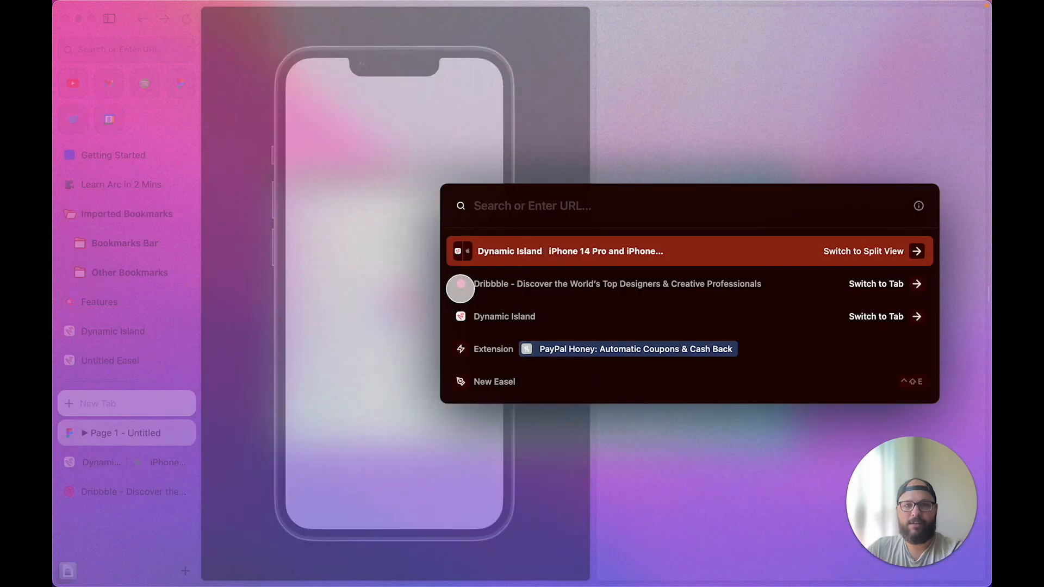
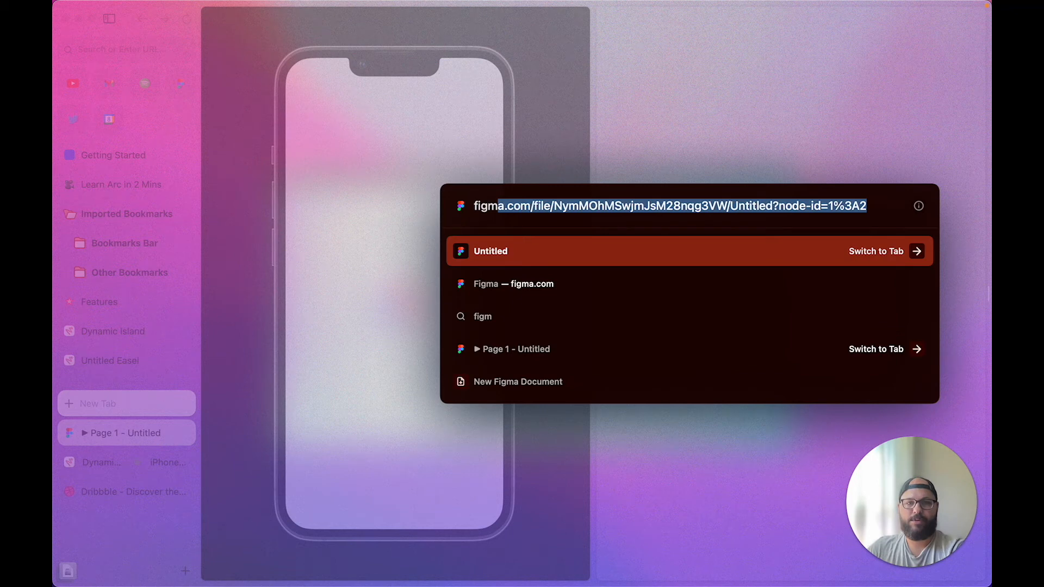
click(506, 283)
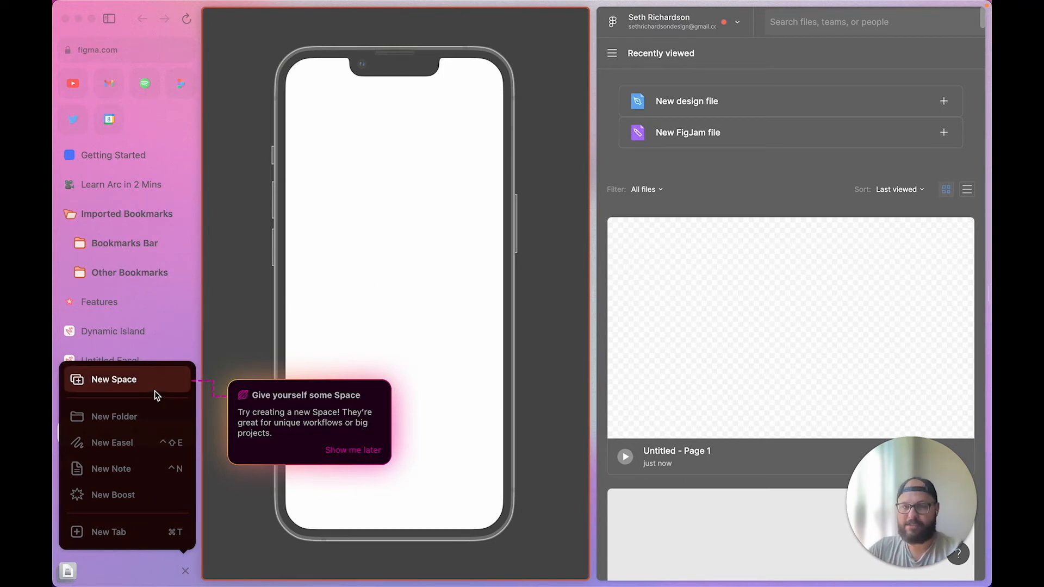
Open the Untitled design file in the right pane, hide Arc's sidebar, and dismiss the survey
click(276, 328)
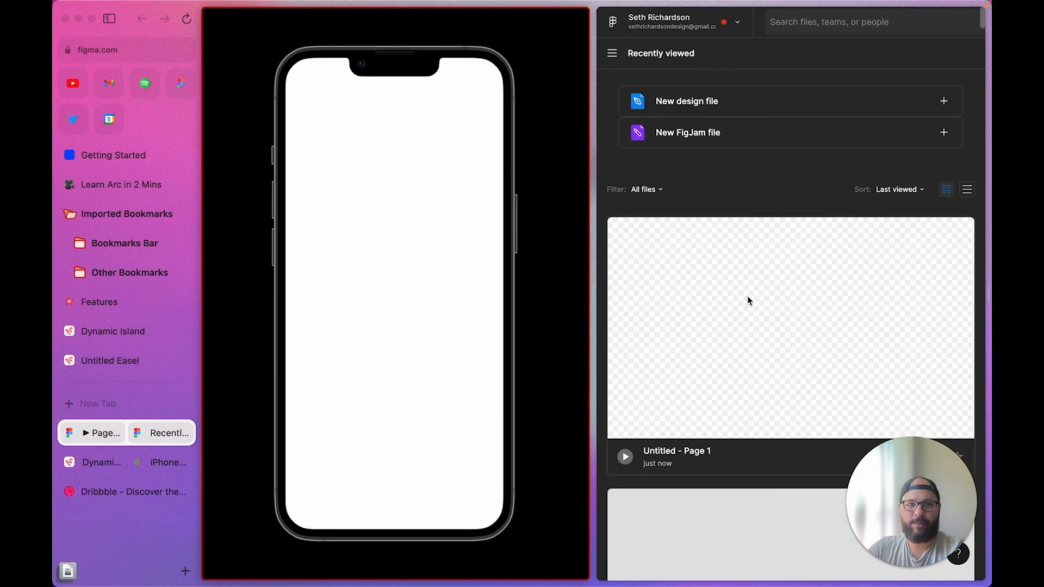
scroll(739, 322, down, 5)
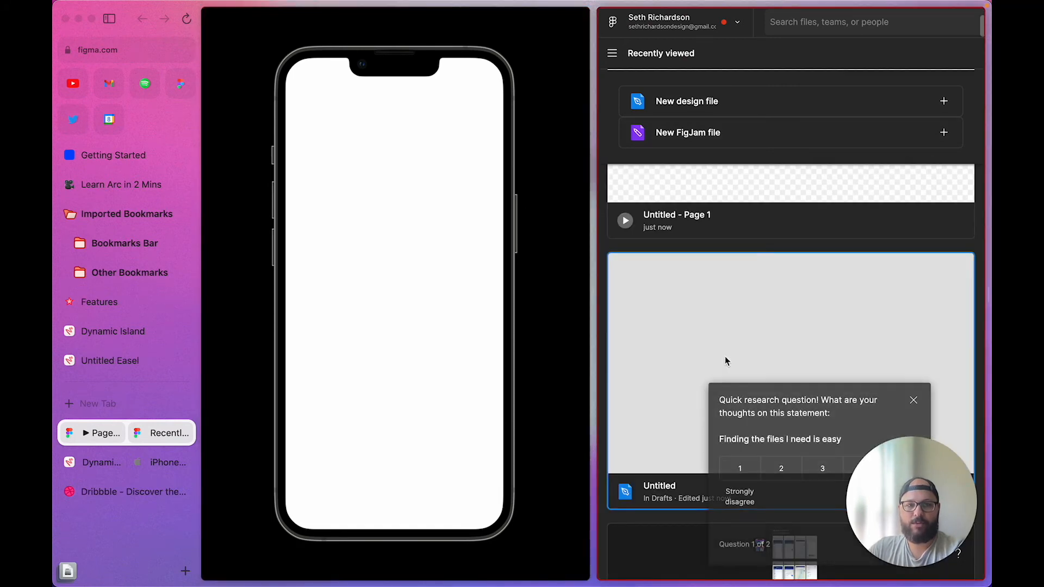
double_click(726, 356)
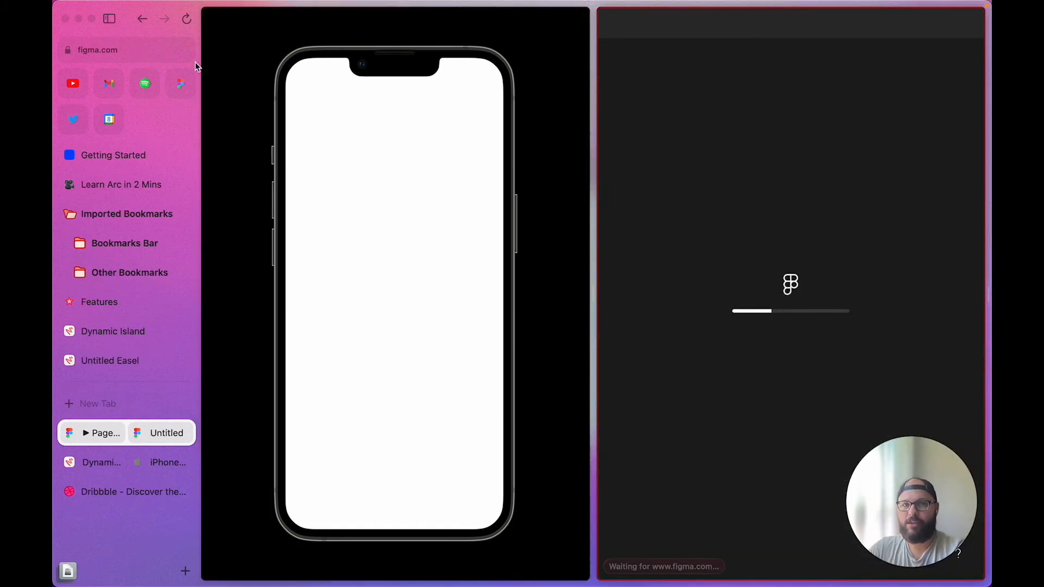
key(super+s)
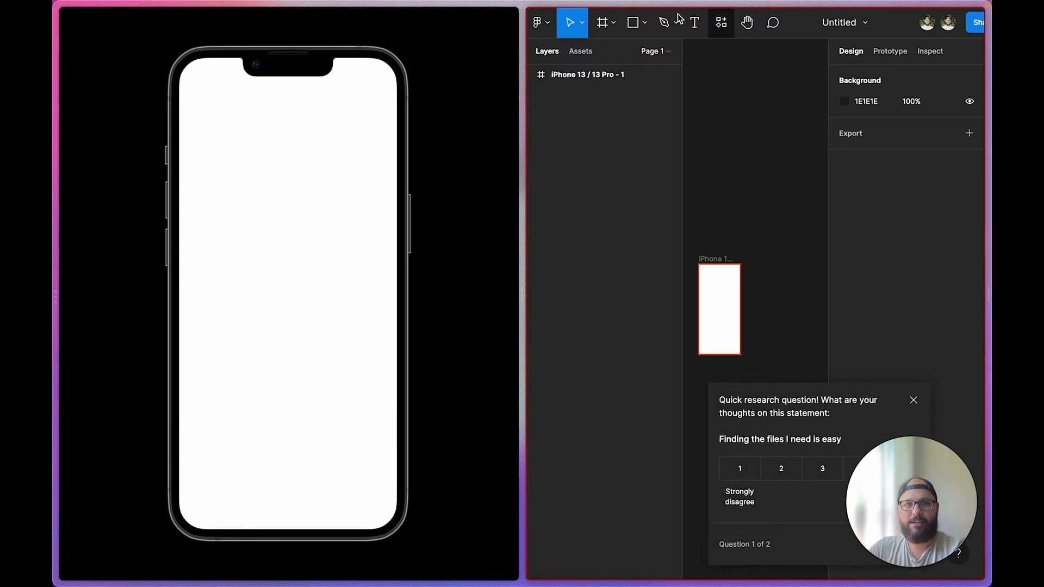
mouse_move(379, 20)
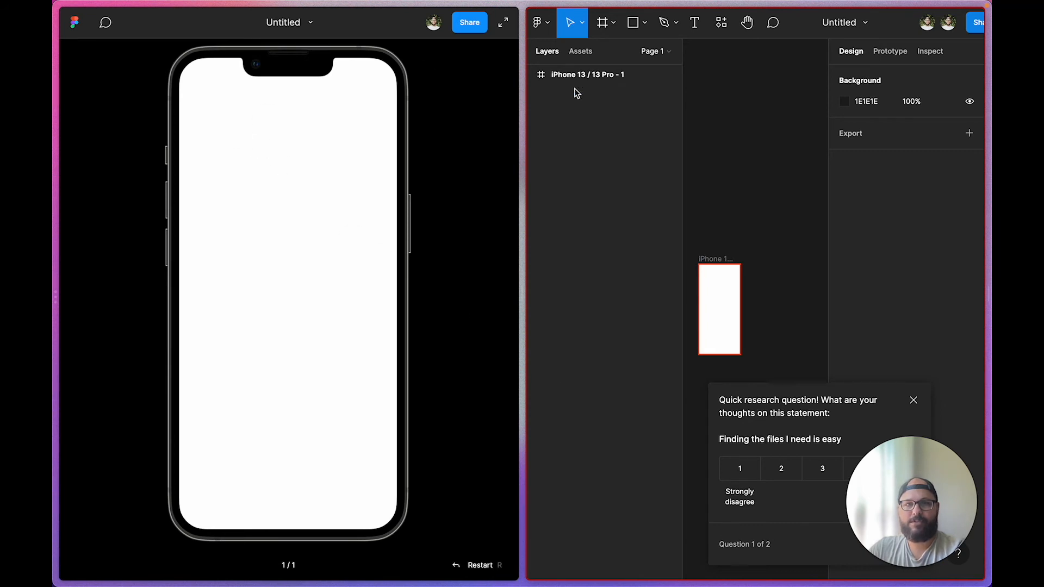
click(913, 400)
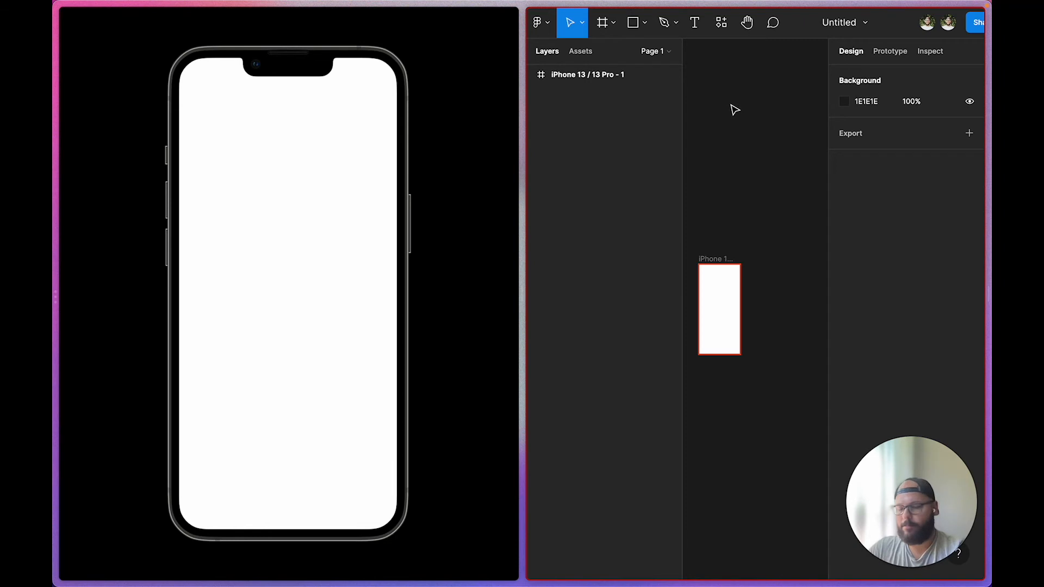
Hide Figma's UI, add a 'Testing' text label on the iPhone frame, and widen the editor pane
key(super+backslash)
scroll(705, 367, up, 5)
key(r)
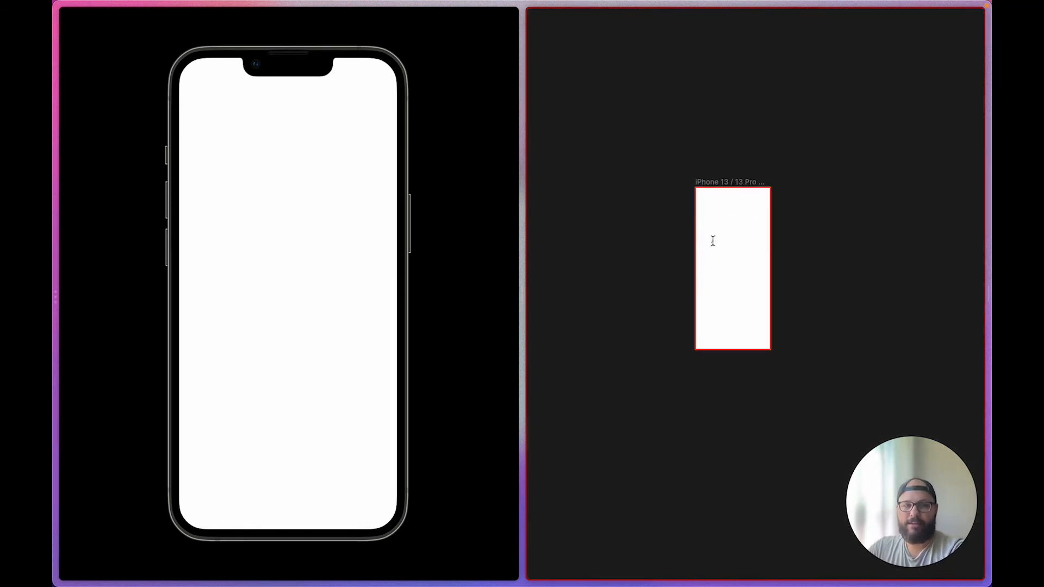
click(662, 263)
click(662, 263)
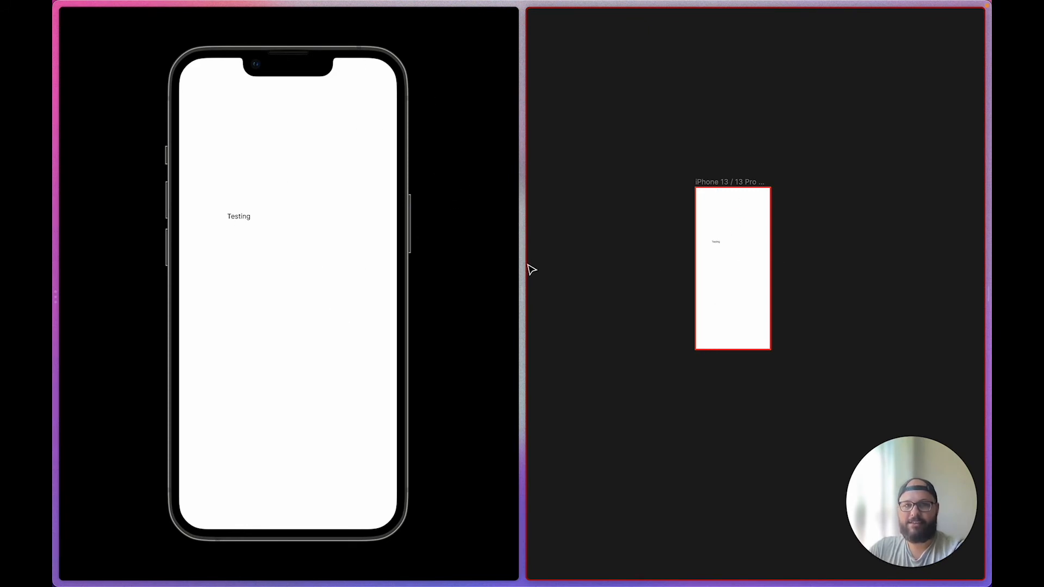
drag(523, 270, 331, 265)
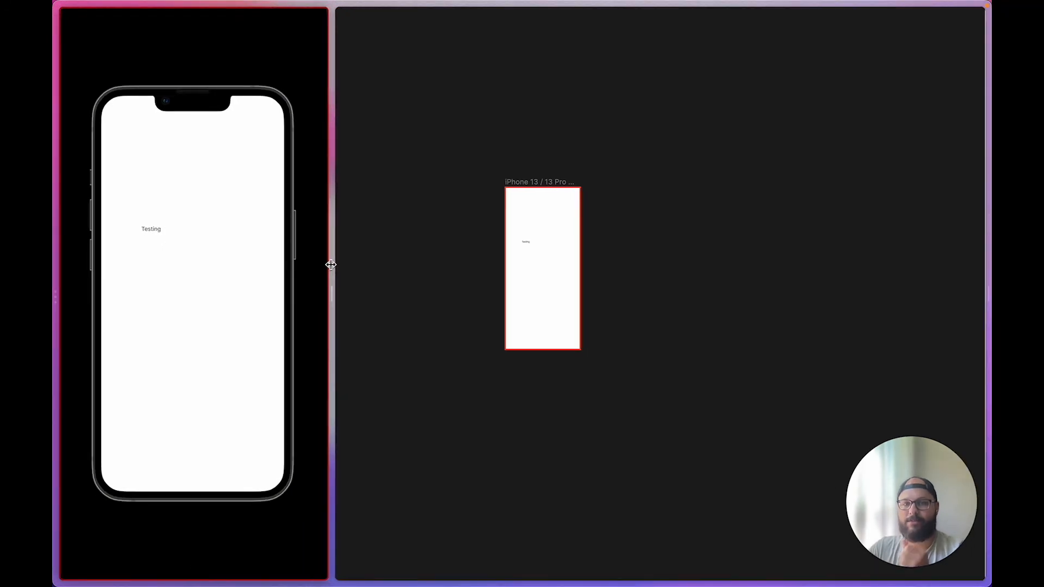
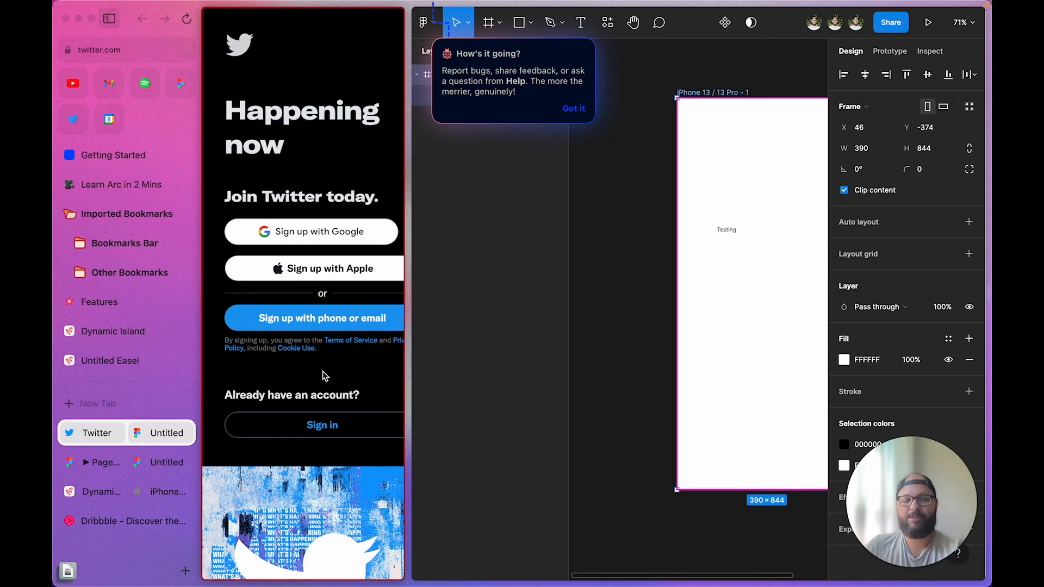
Collapse Arc's sidebar so the Twitter and Figma panes span the full window
click(109, 18)
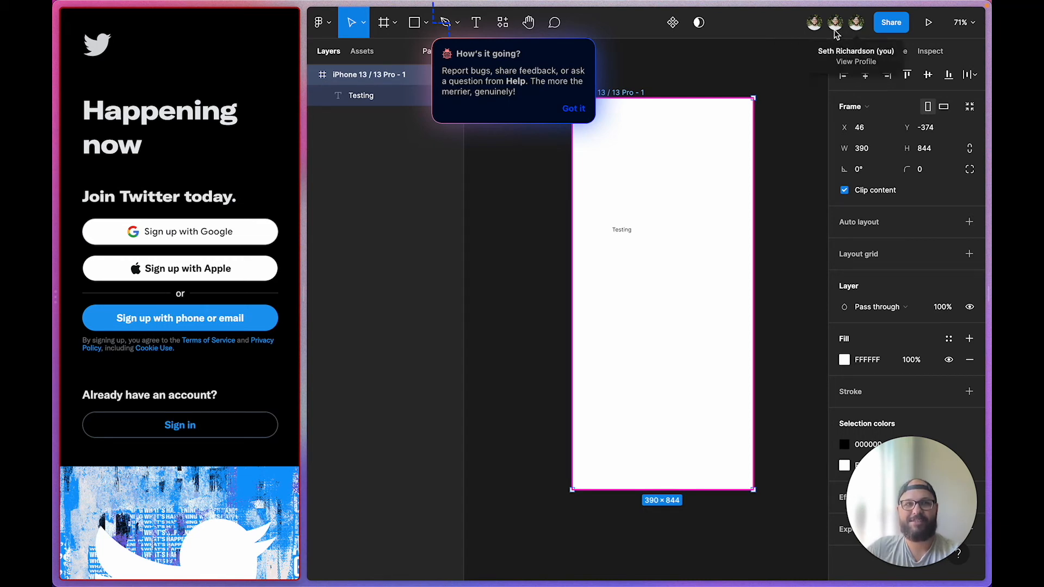
Deselect the iPhone frame, dismiss Figma's feedback popup, and show Arc's sidebar again
click(805, 193)
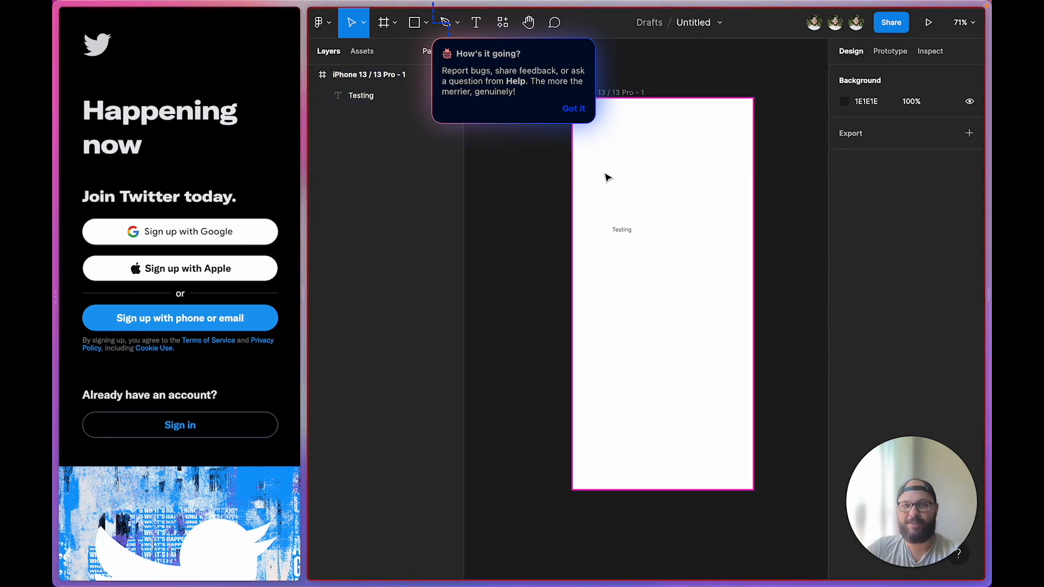
click(574, 110)
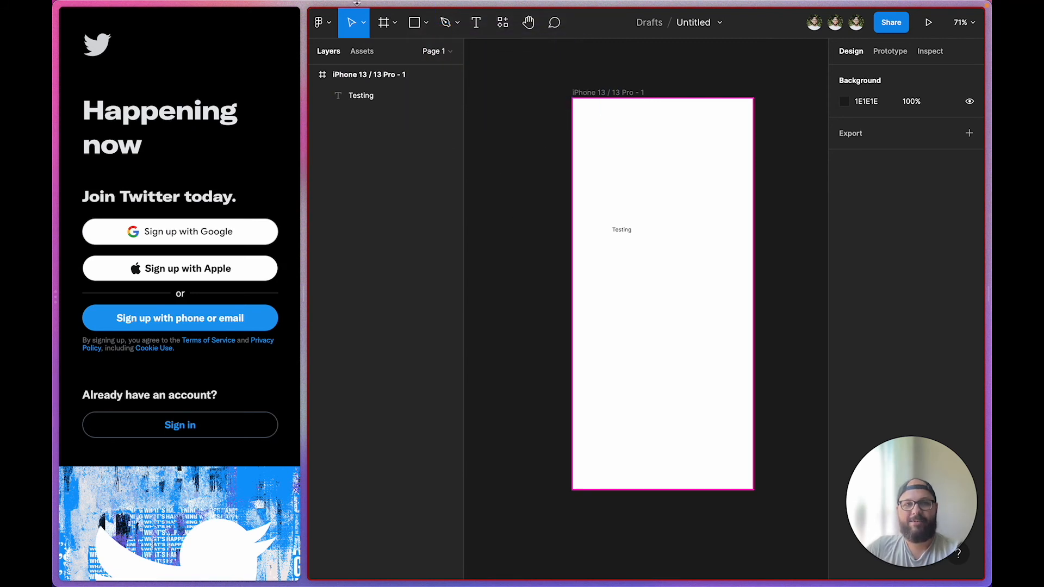
mouse_move(377, 1)
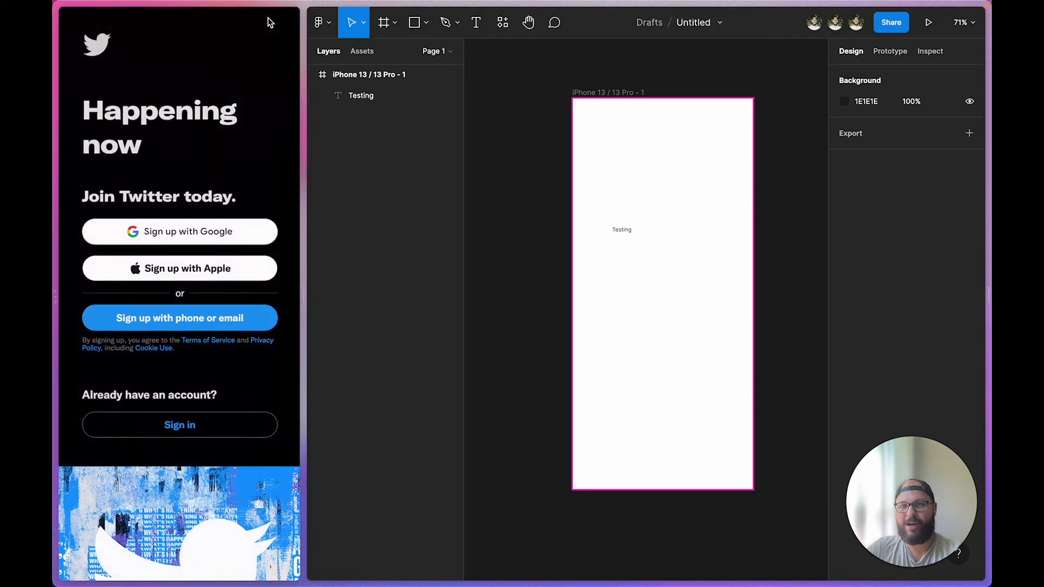
click(268, 20)
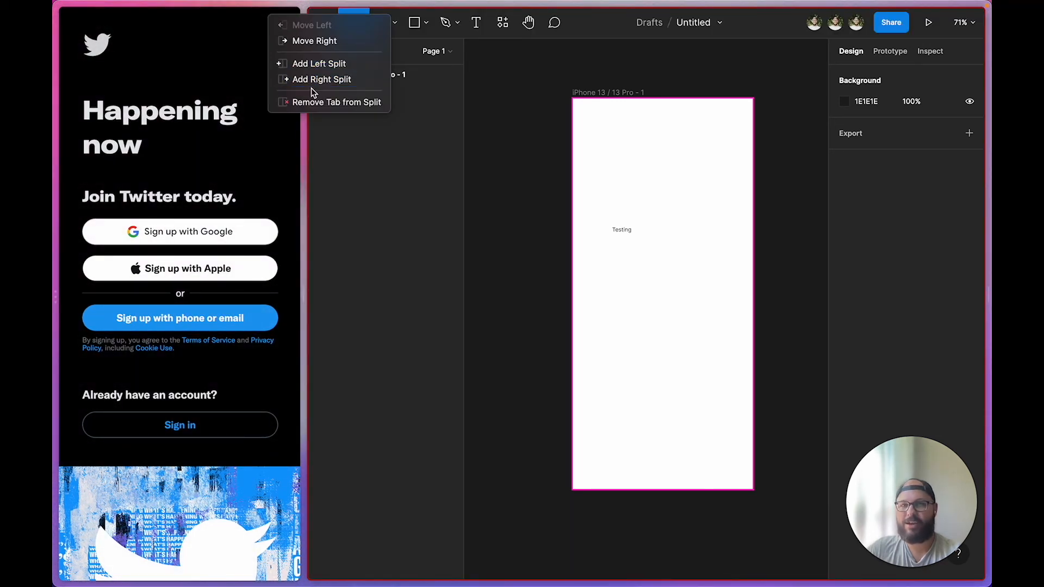
click(219, 31)
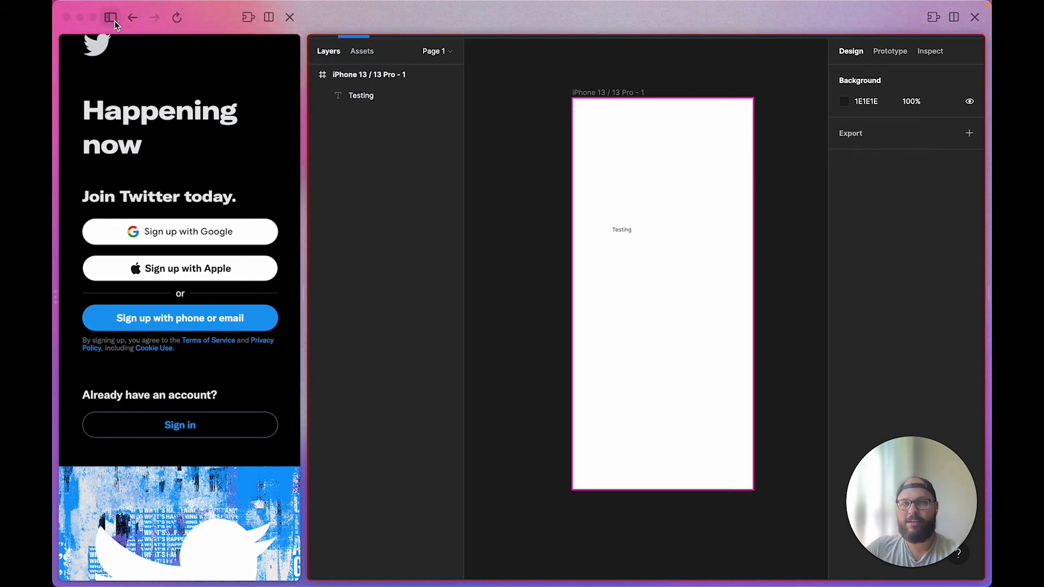
click(111, 18)
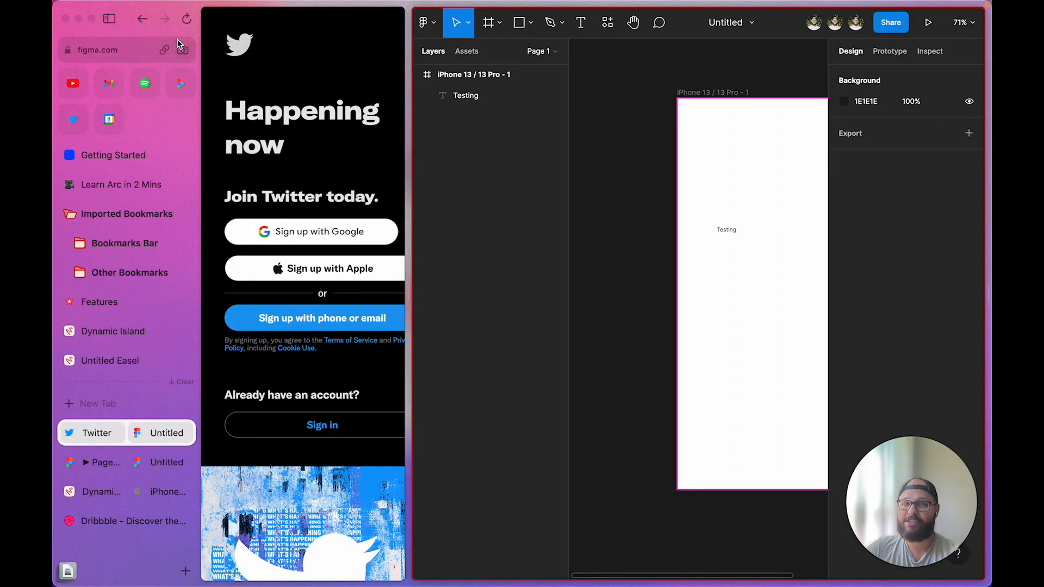
mouse_move(252, 4)
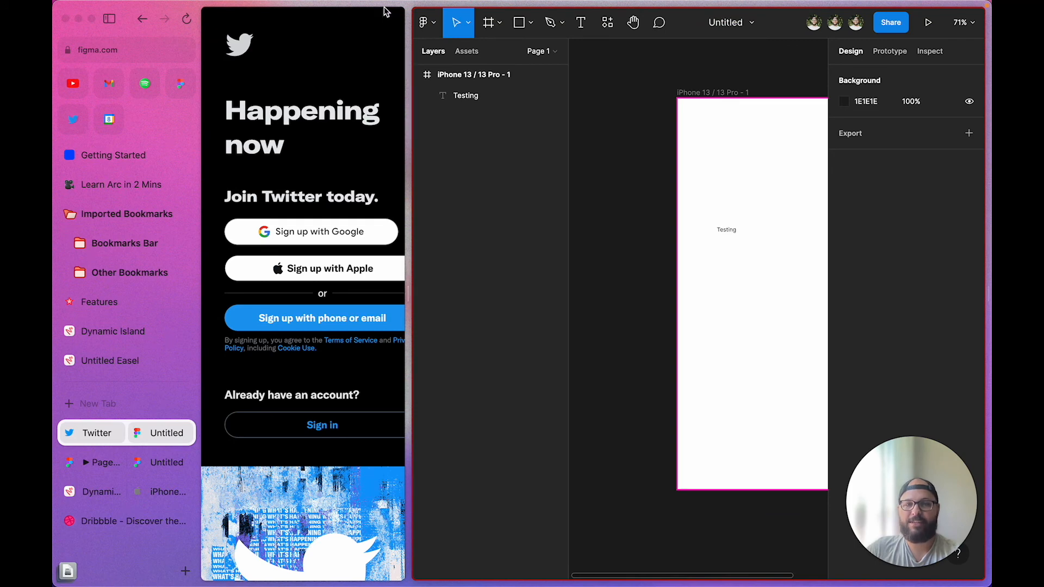
mouse_move(380, 11)
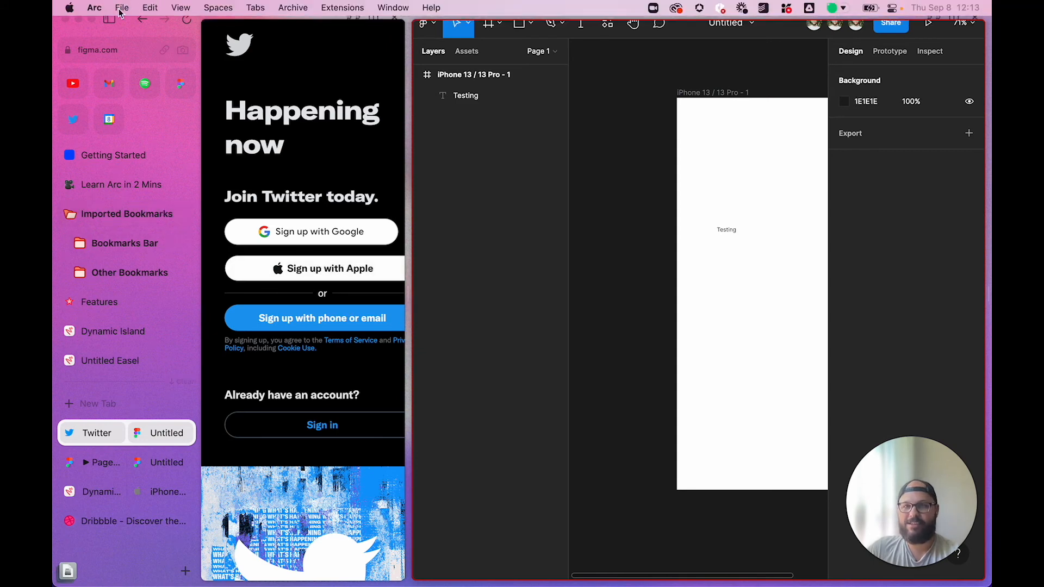
Open Arc's Preferences and view the General, Shortcuts and Little Arc panes
click(120, 8)
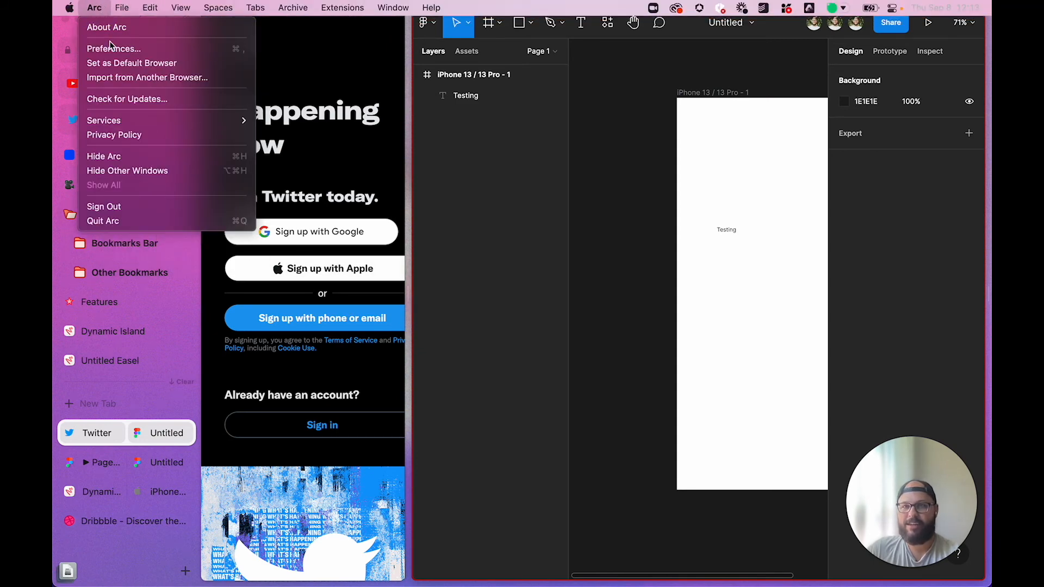
click(110, 47)
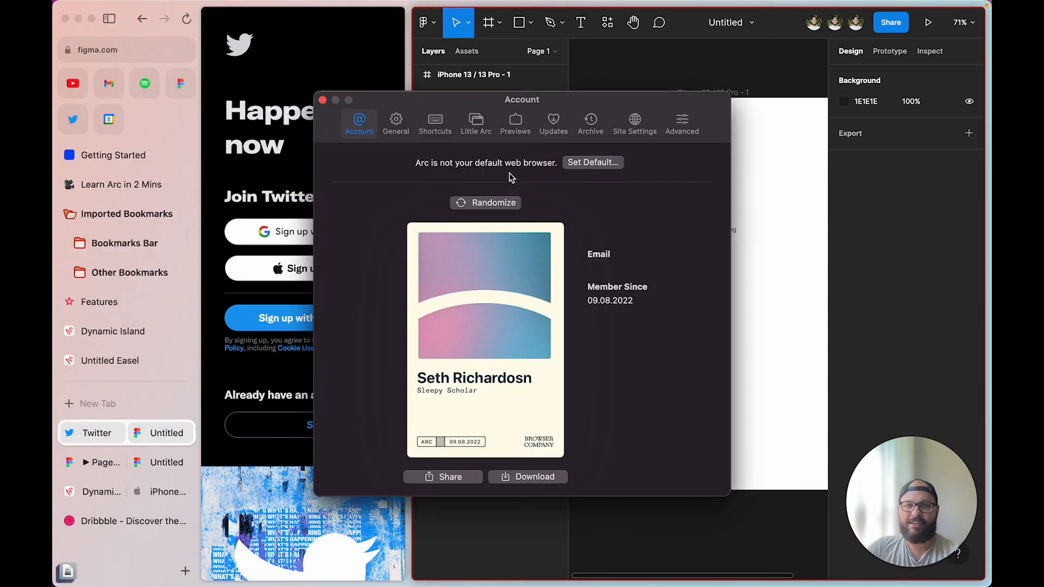
click(408, 127)
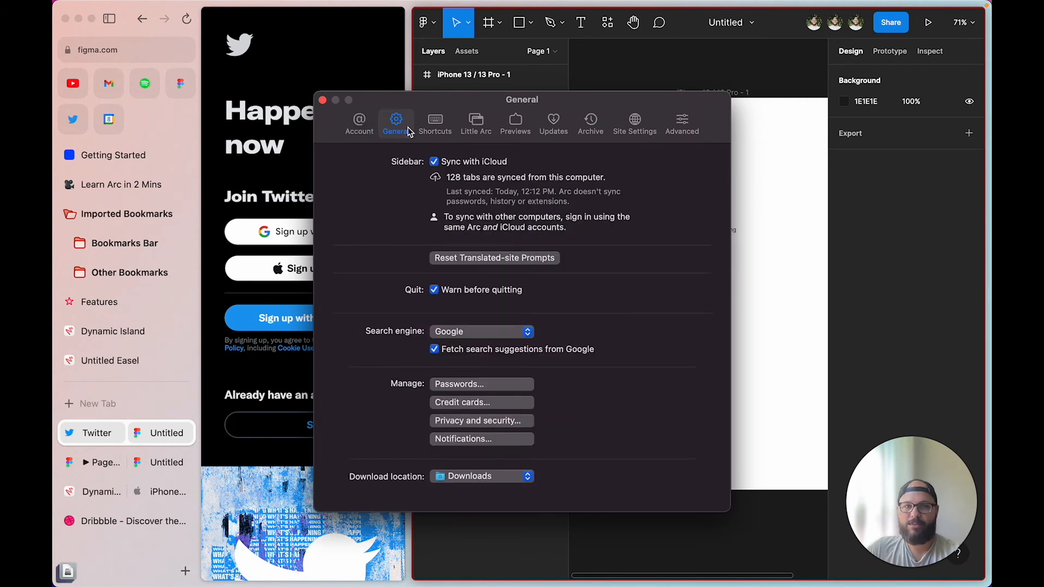
click(449, 129)
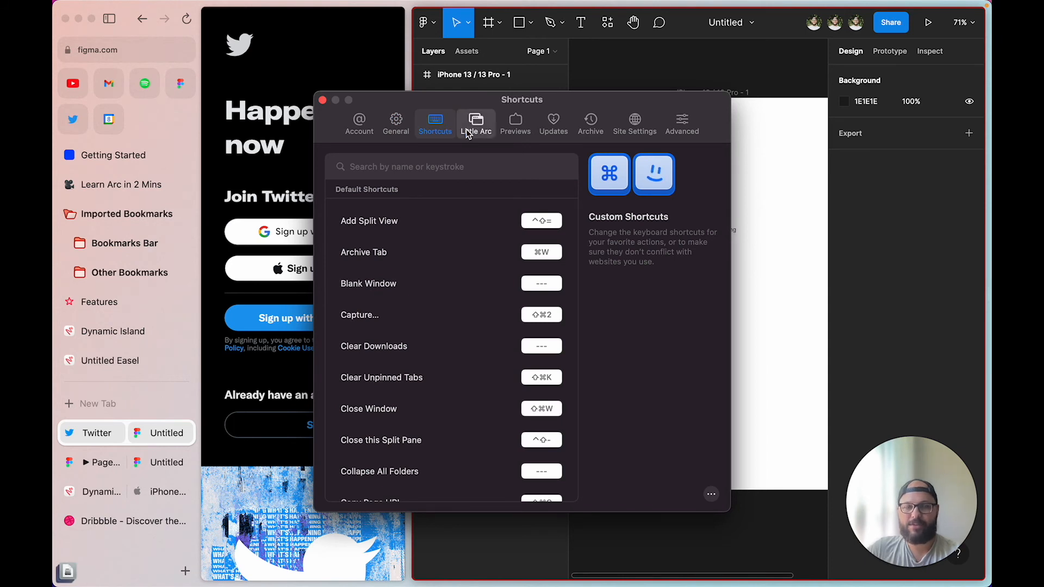
click(468, 130)
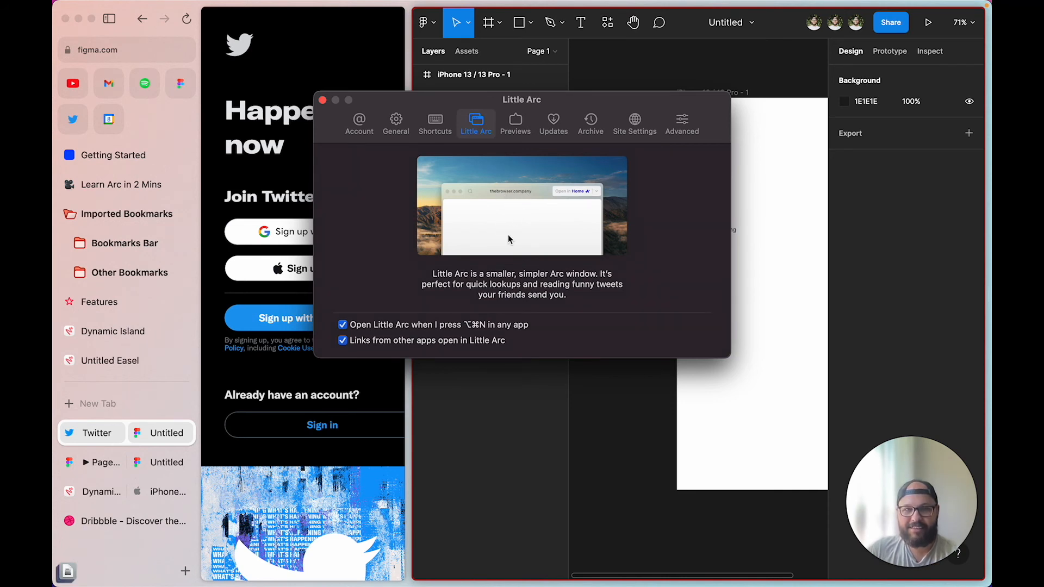
Review the Previews, Updates, Archive, Site Settings, Advanced and Account panes, ending on General
click(515, 123)
click(550, 133)
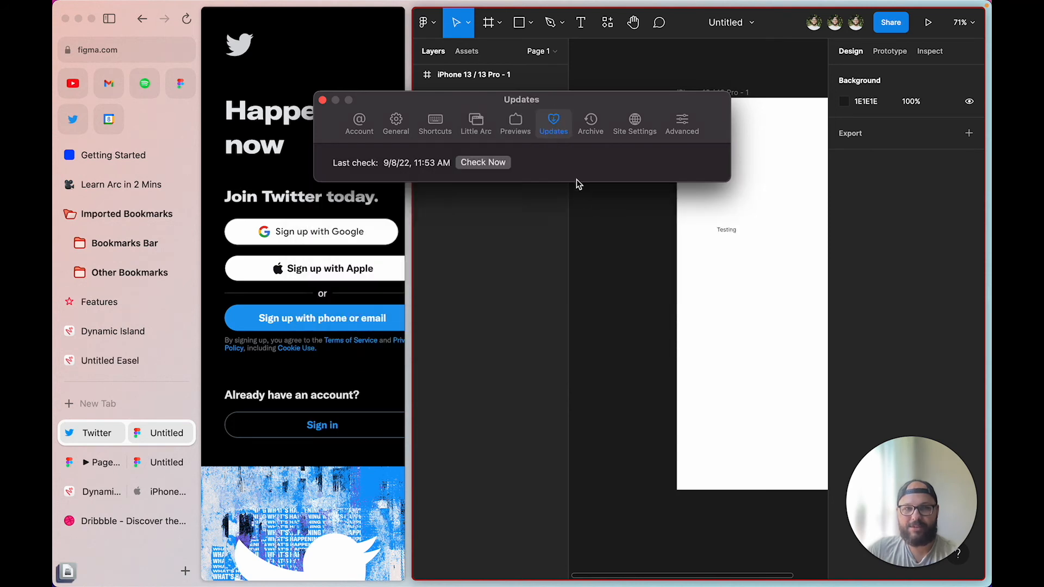
click(591, 124)
click(631, 124)
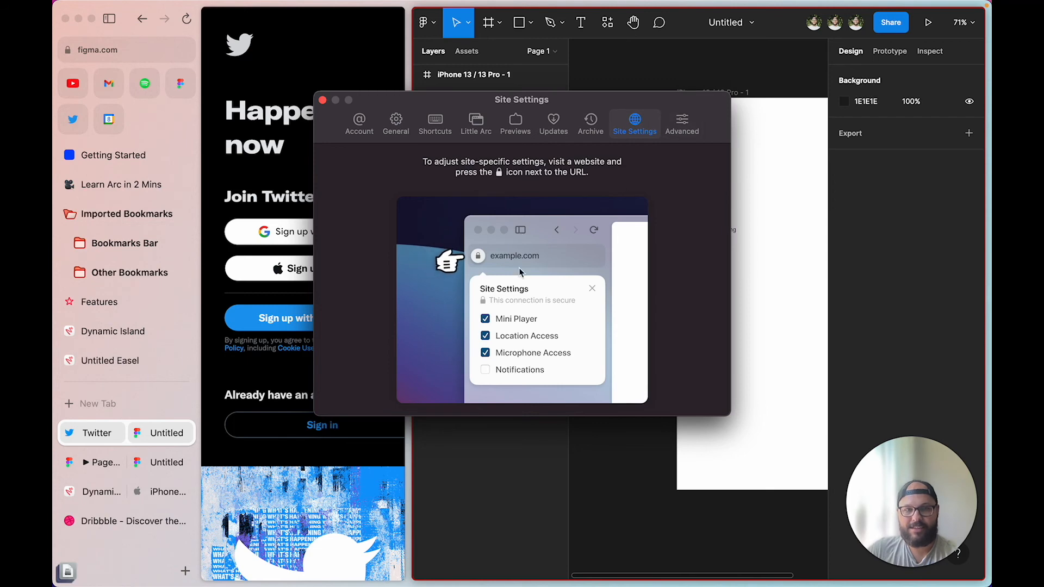
click(681, 125)
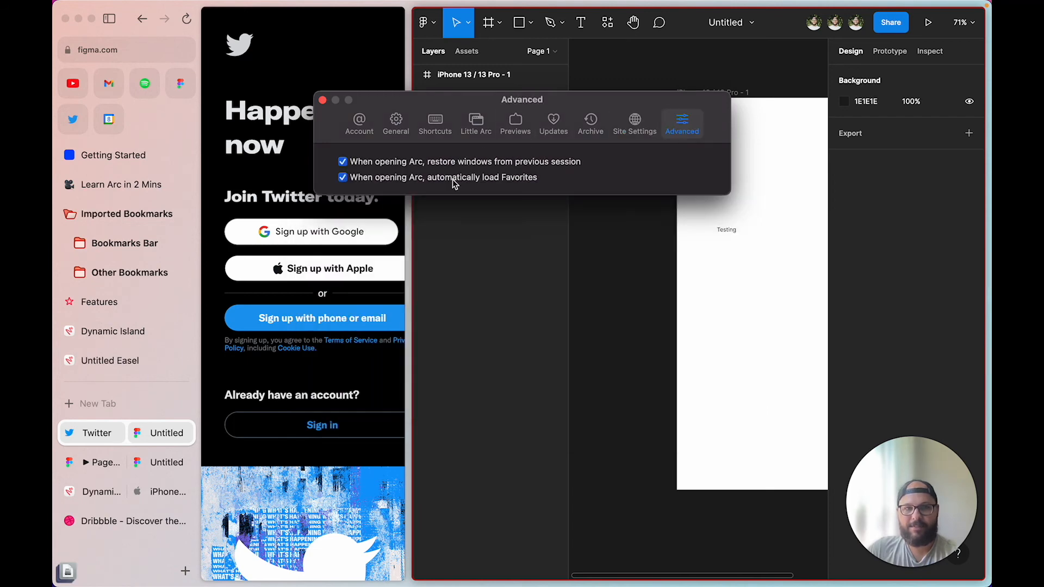
click(362, 129)
click(397, 129)
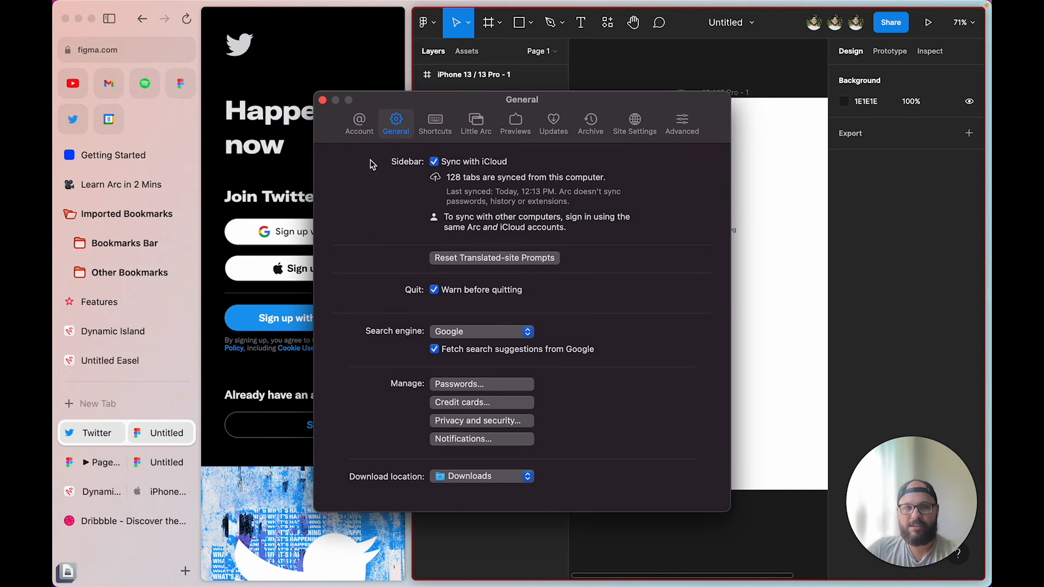
Close Preferences with Cmd+W and browse the Spaces, Tabs, Window, View and Edit menus unchanged
key(super+w)
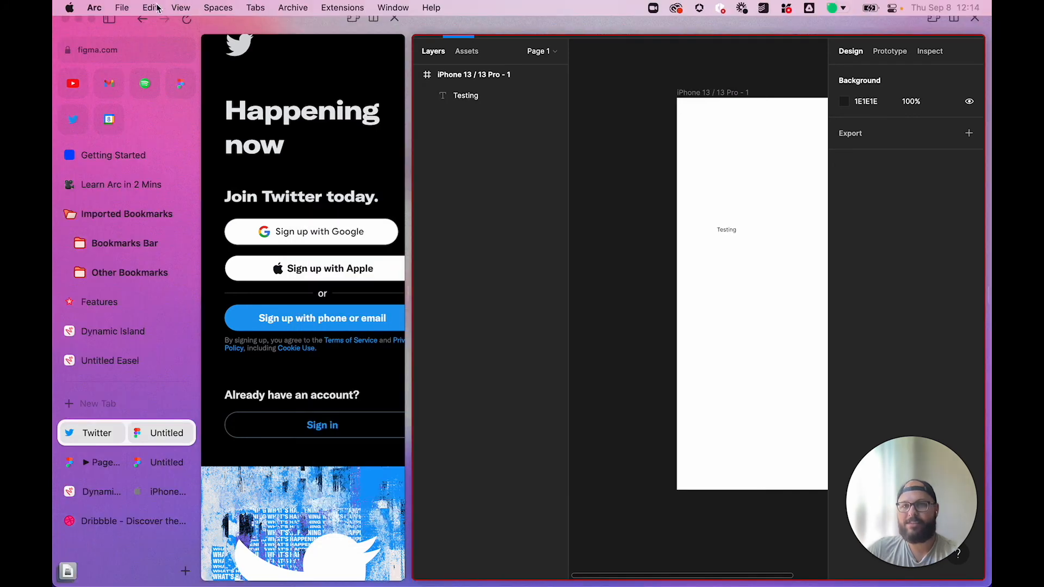
click(150, 7)
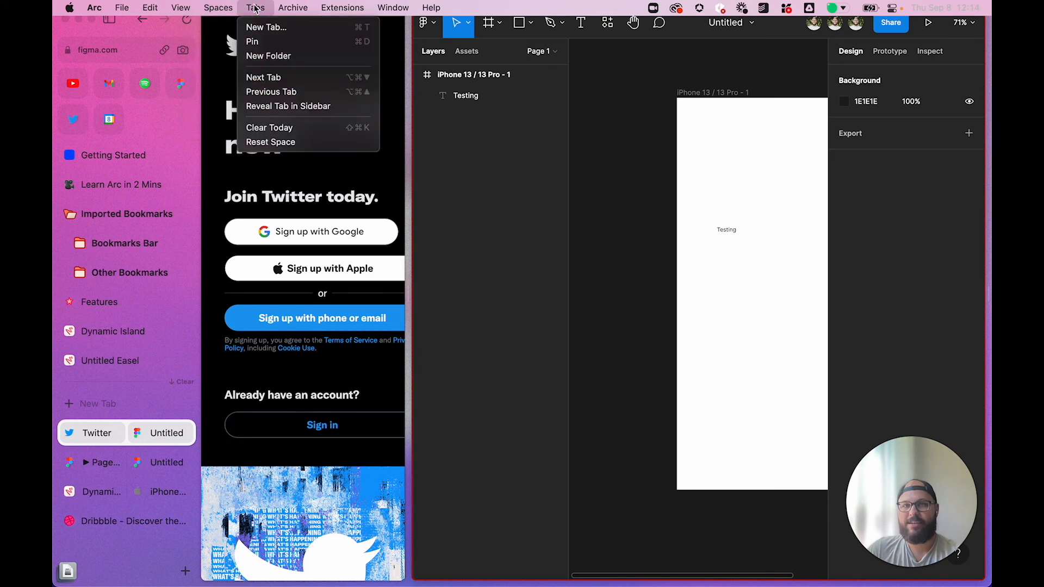
mouse_move(339, 14)
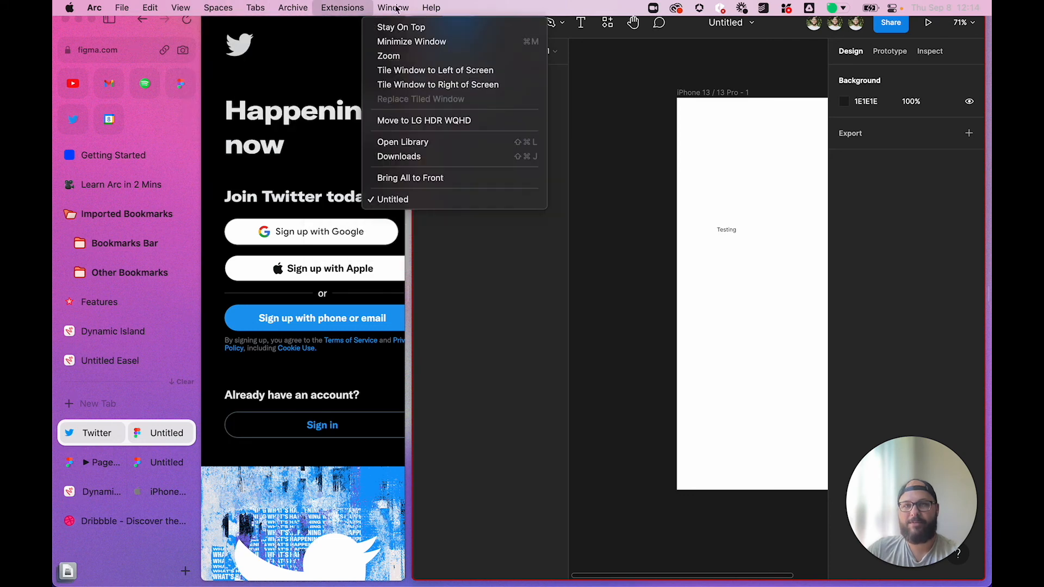
mouse_move(235, 7)
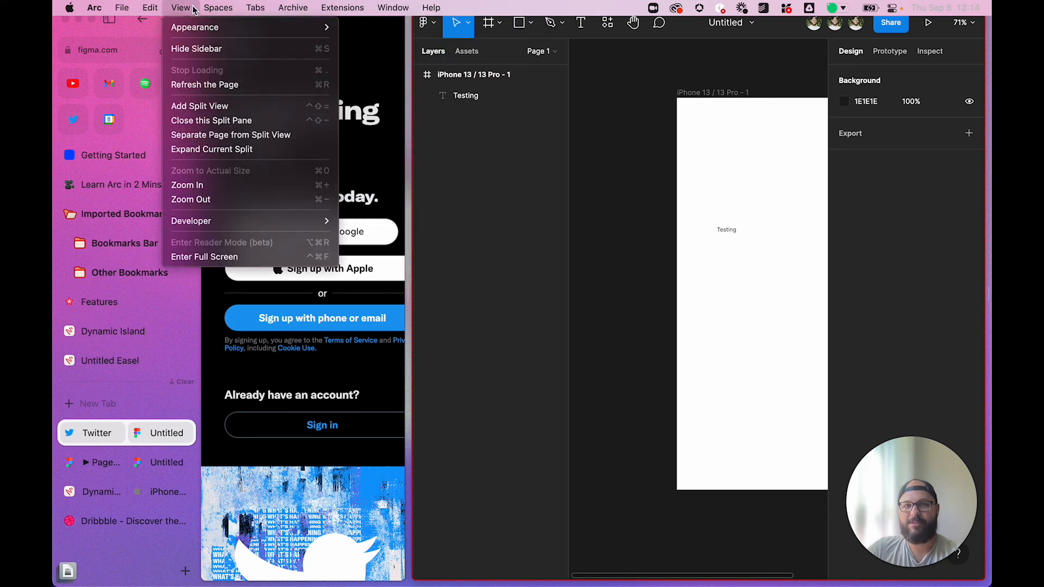
mouse_move(289, 28)
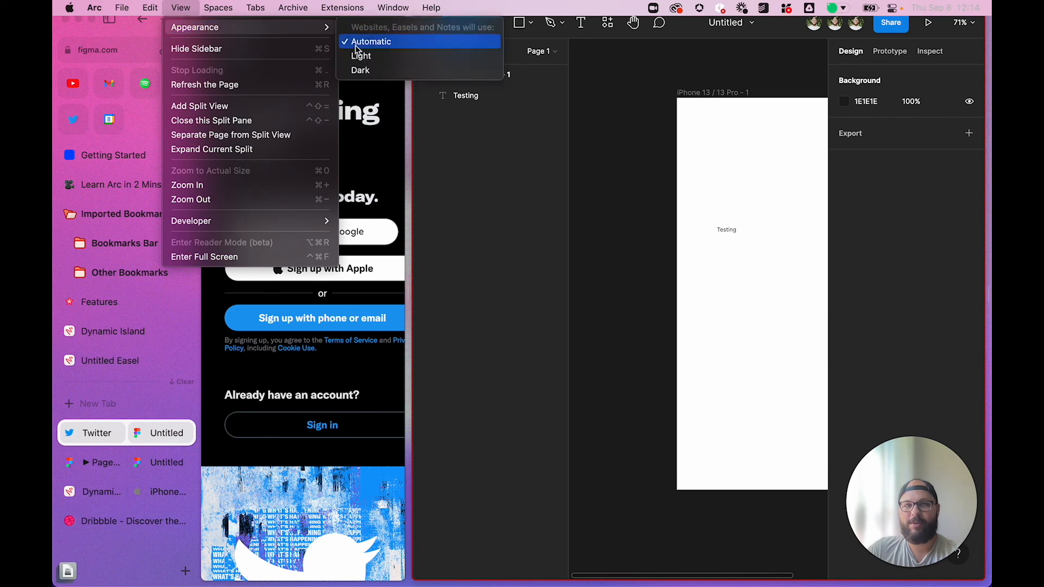
click(360, 70)
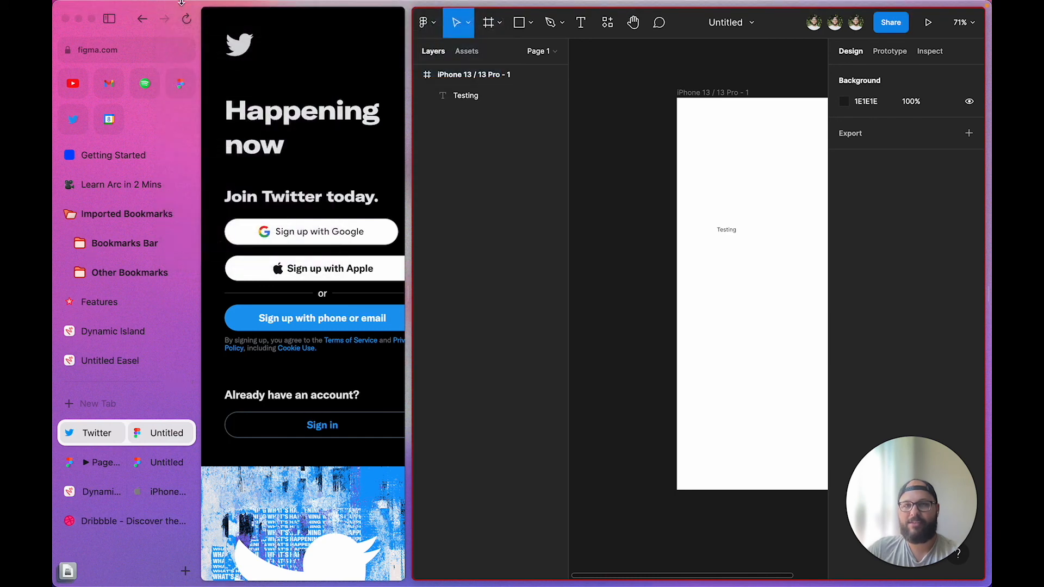
click(182, 7)
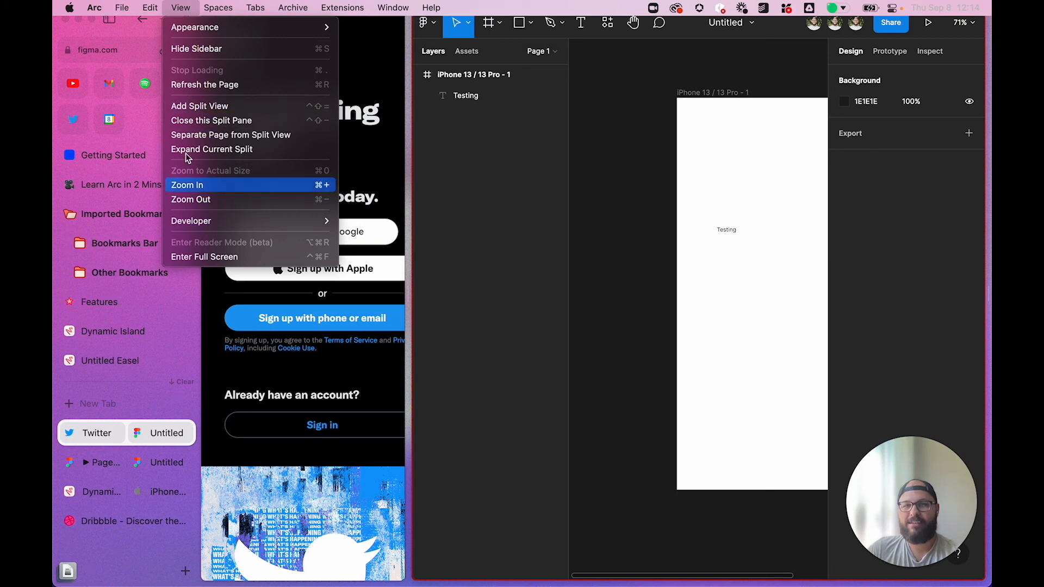
mouse_move(151, 7)
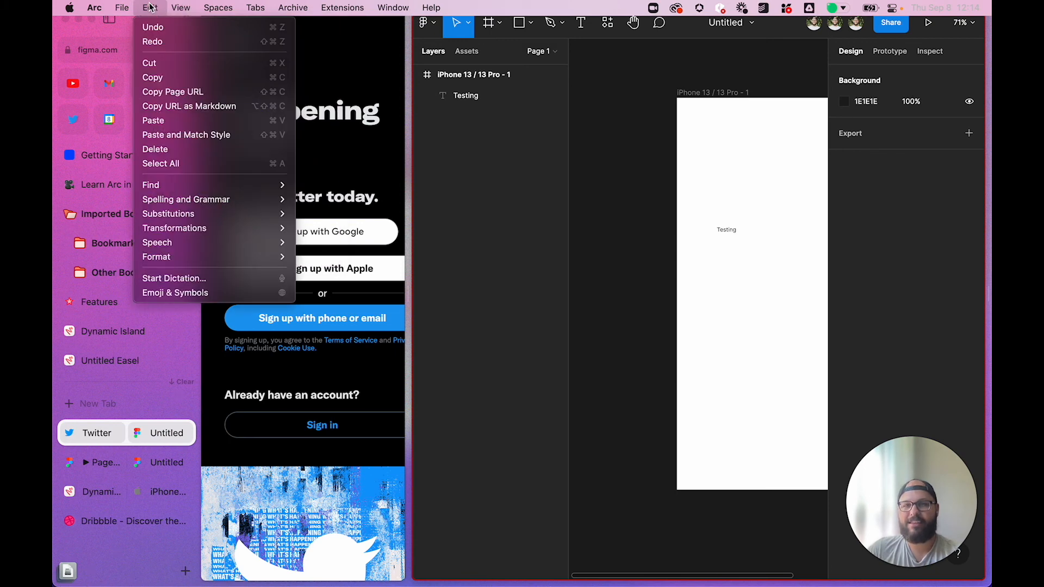
click(91, 27)
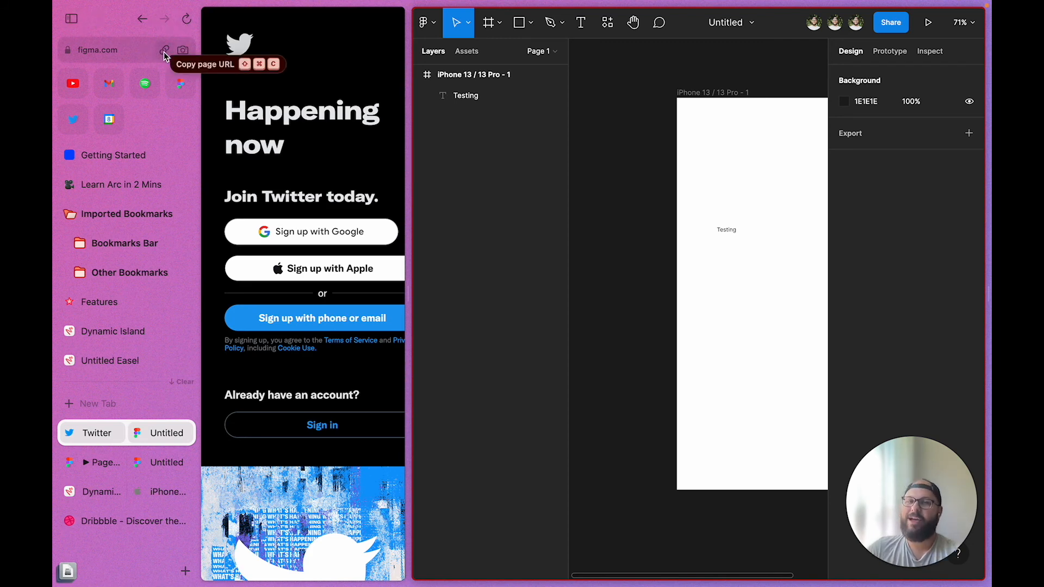
Bring up the command bar with the page address, select the address, then dismiss it
click(114, 54)
click(113, 51)
triple_click(113, 51)
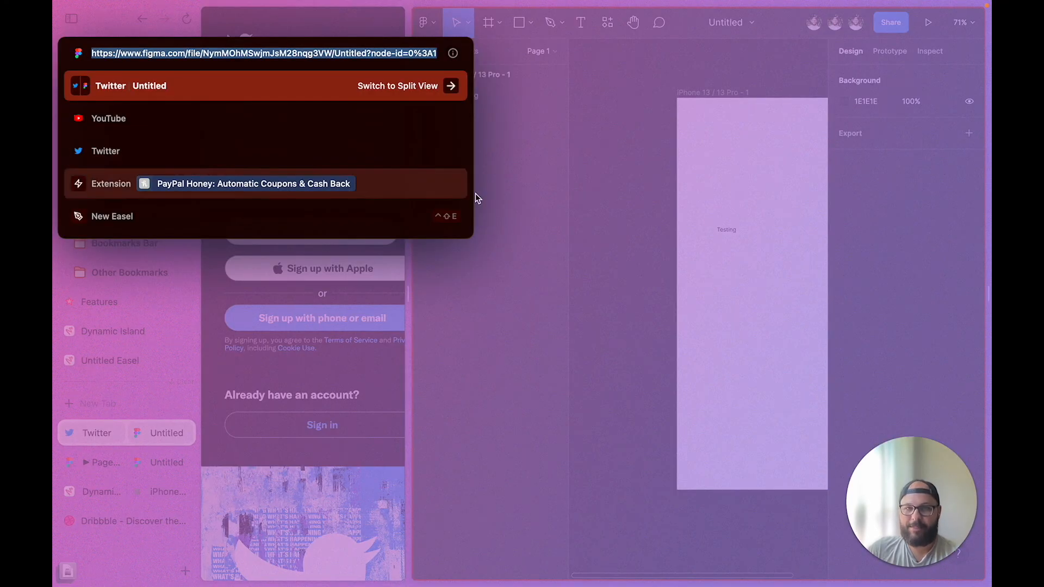
click(540, 199)
Open and dismiss the new-tab search bar several times, then open the sidebar's + new-item menu
click(134, 54)
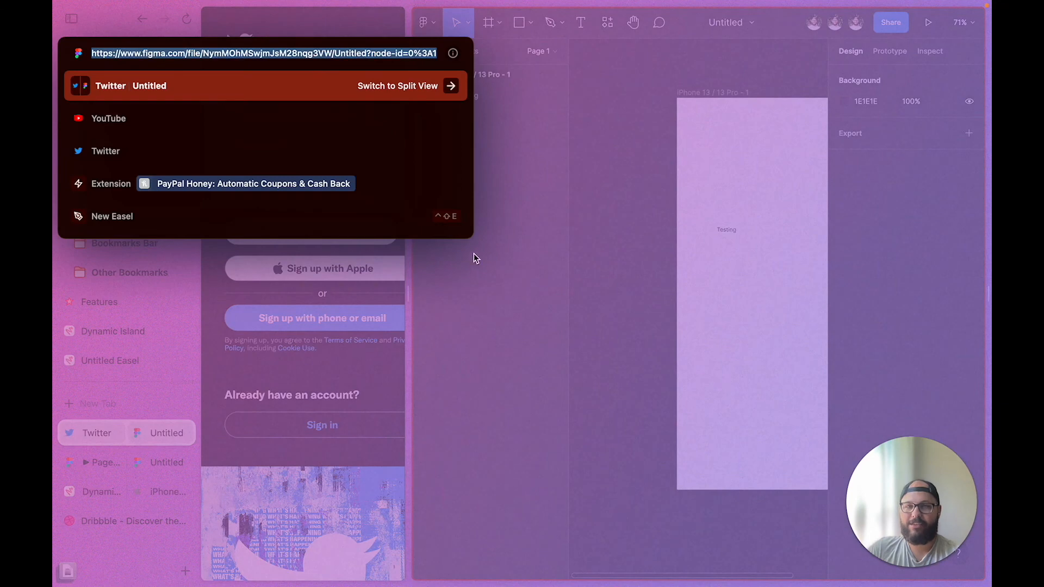
click(492, 250)
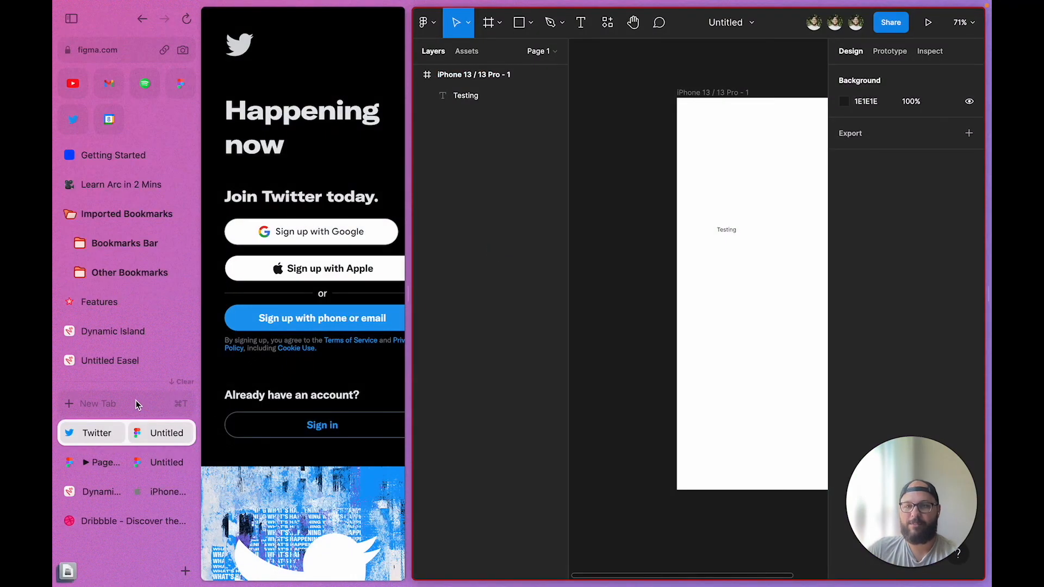
click(136, 402)
click(579, 156)
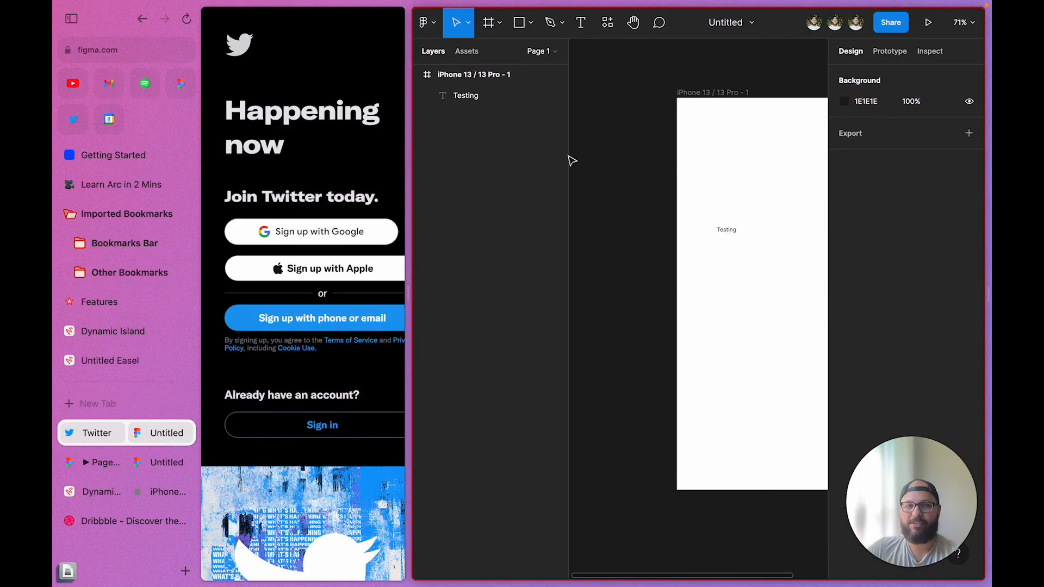
click(117, 406)
click(533, 449)
click(106, 403)
click(535, 477)
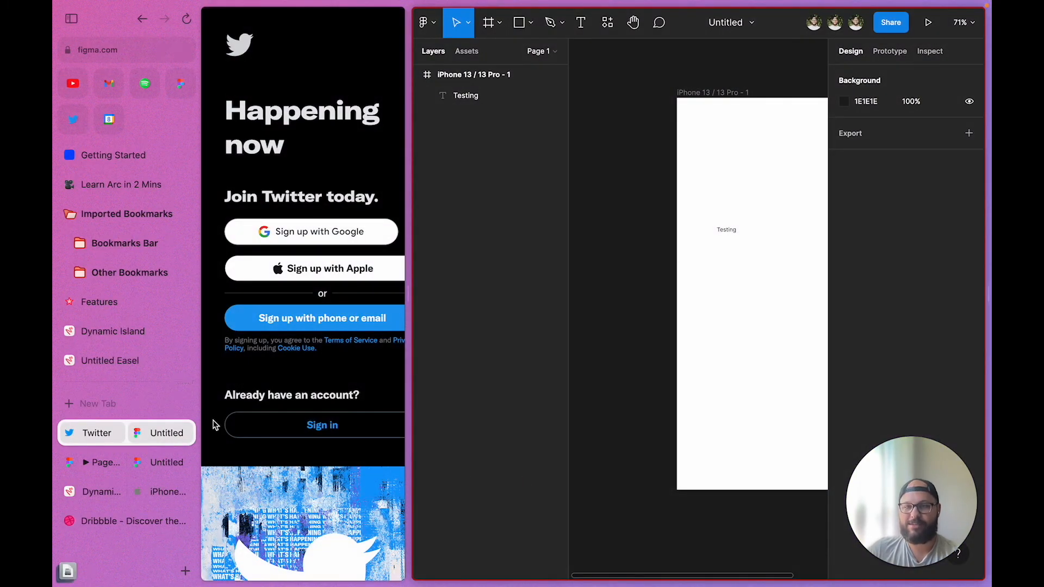
click(185, 571)
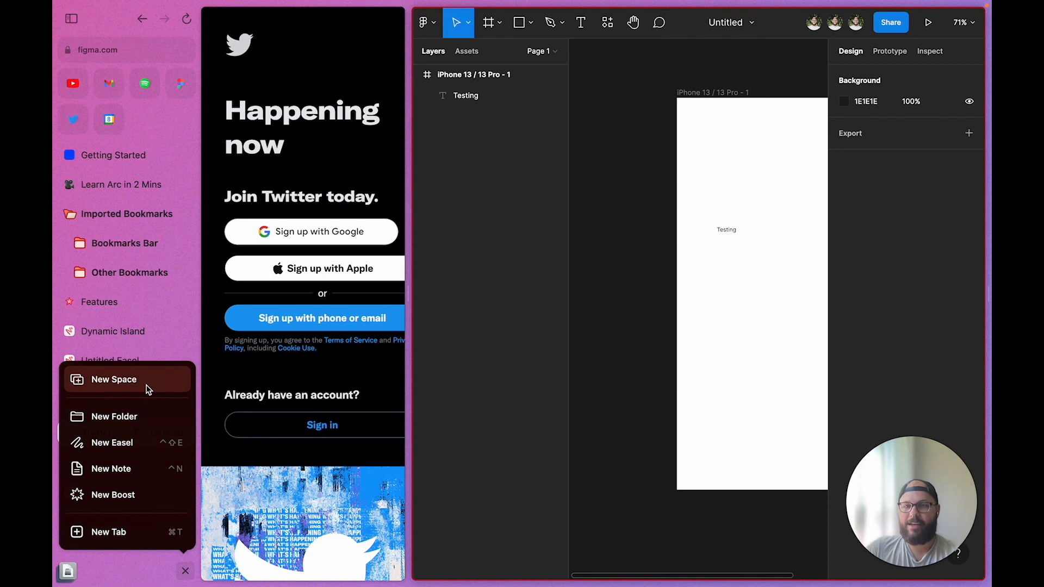
Toggle the + menu a few times, then choose New Space to create an empty 'Space 2'
click(185, 571)
click(190, 578)
click(190, 579)
click(190, 578)
click(190, 578)
click(190, 579)
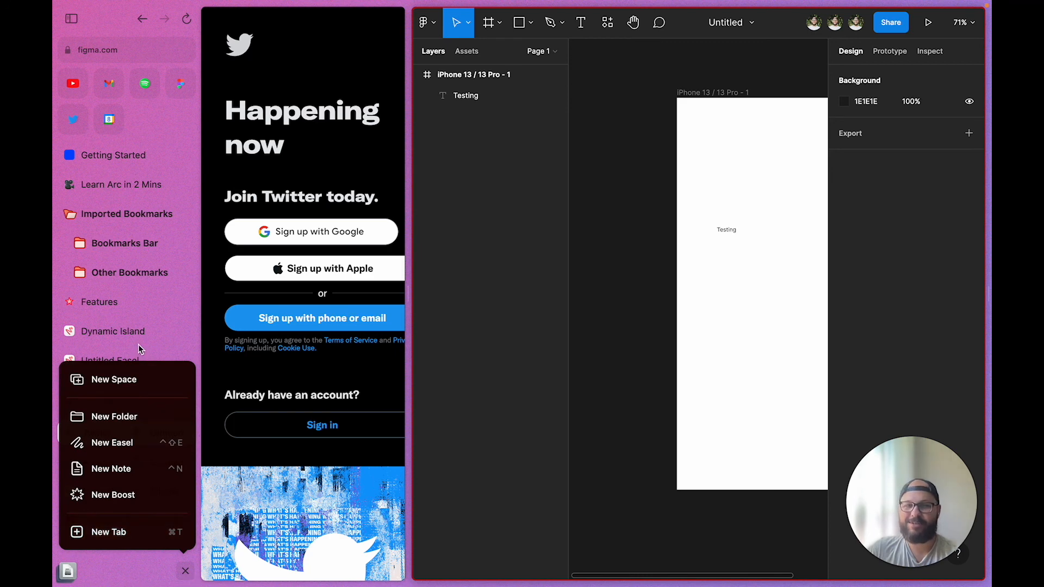
click(136, 384)
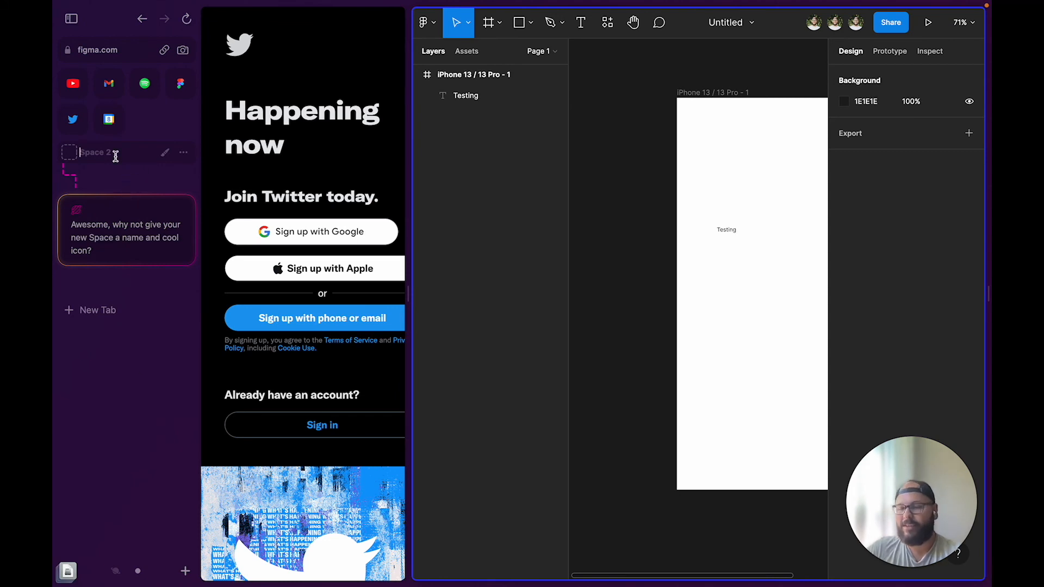
Name the new Space 'Figma', glance at Space 1, and switch back to the Figma Space
text(Figma)
key(Return)
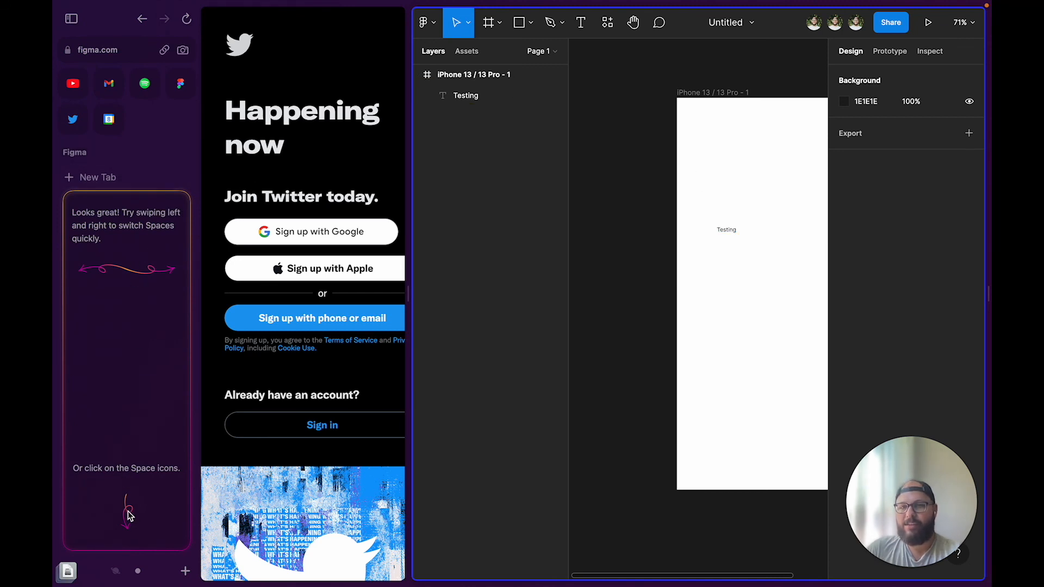
click(127, 574)
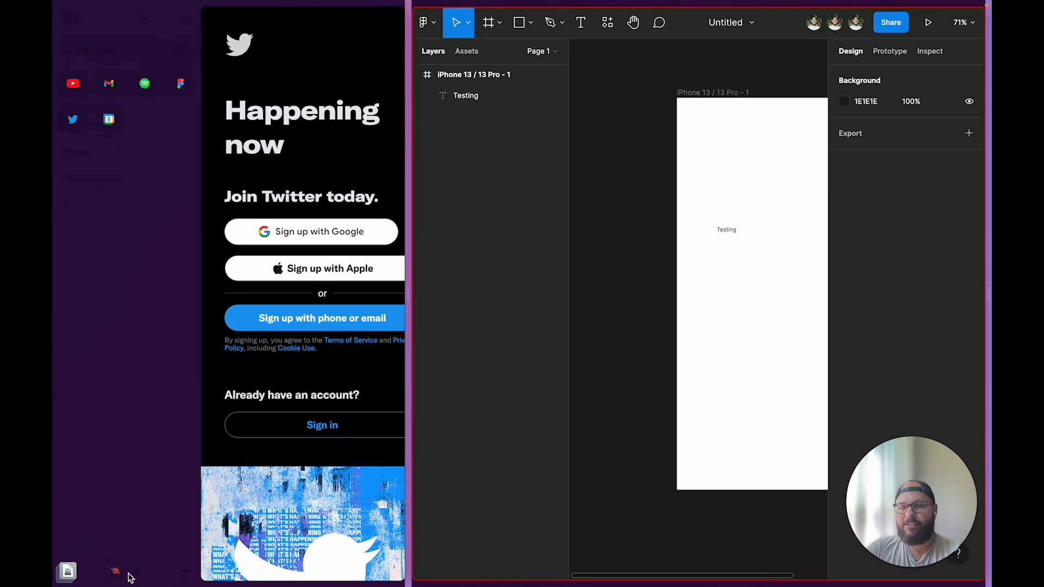
click(138, 572)
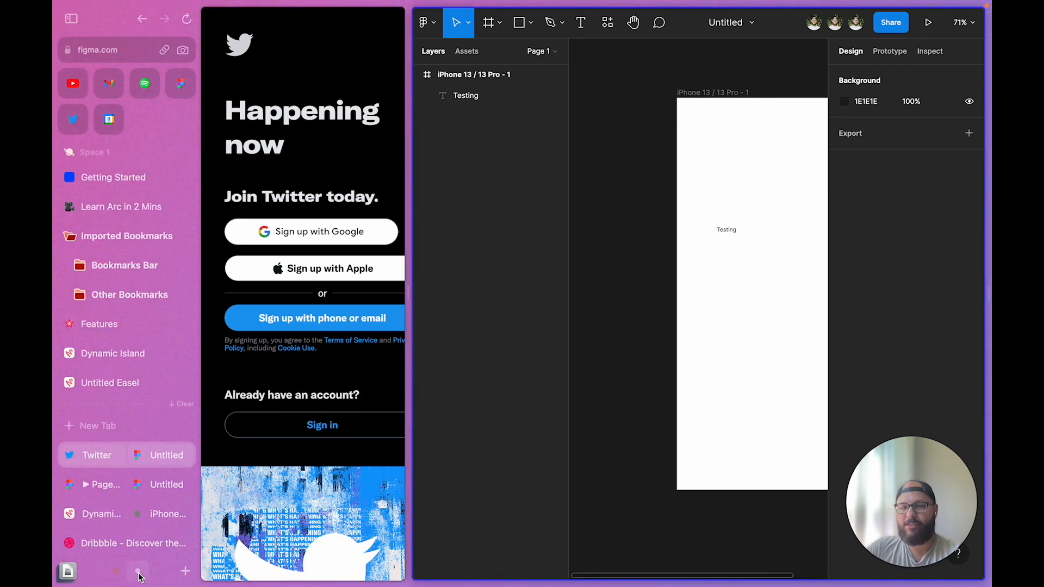
click(116, 572)
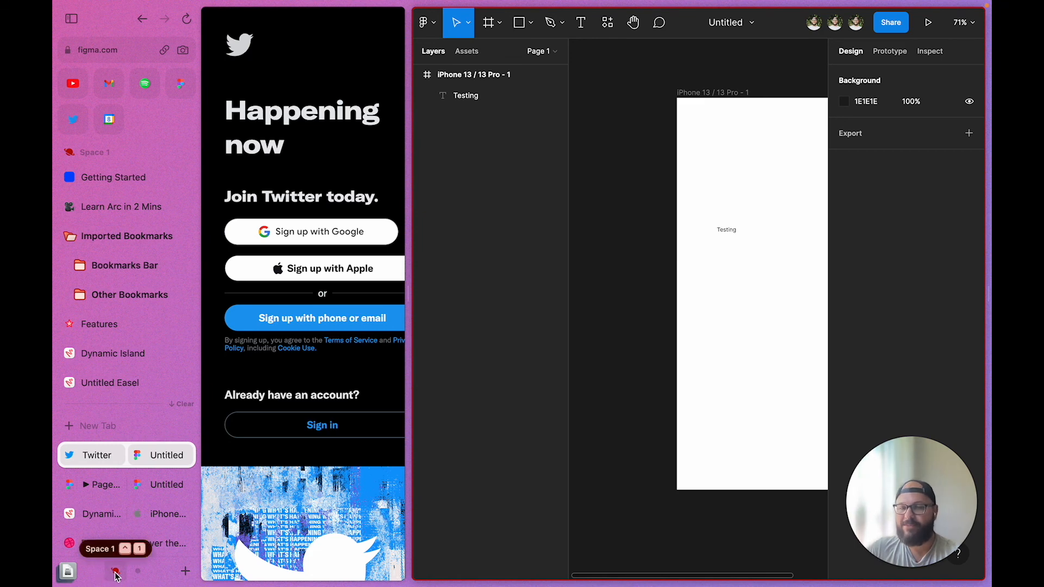
click(140, 574)
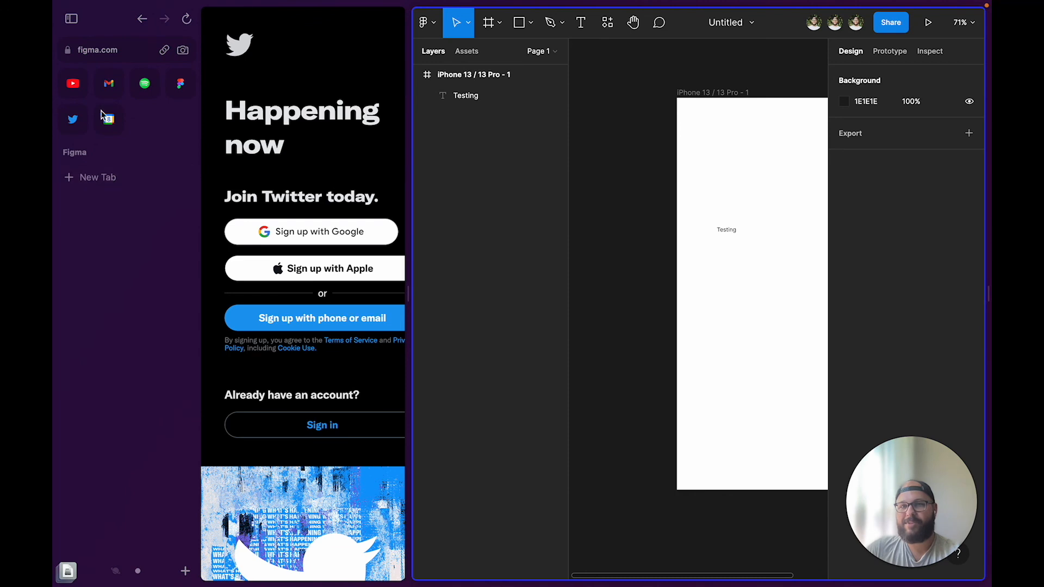
Move the Figma favourite to the end of the favourites and open figma.com in a new tab
click(180, 85)
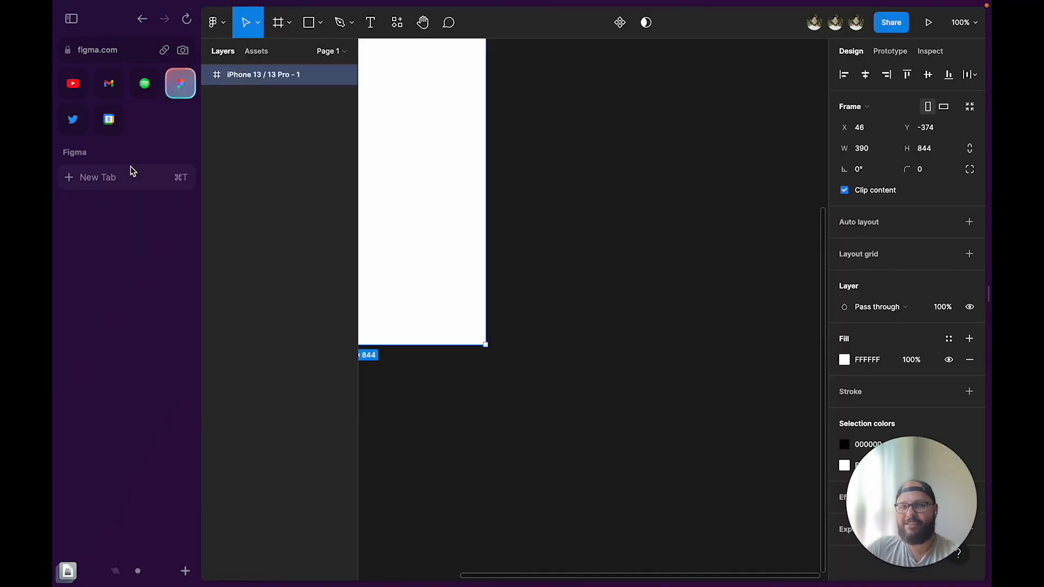
drag(180, 84, 134, 118)
click(104, 181)
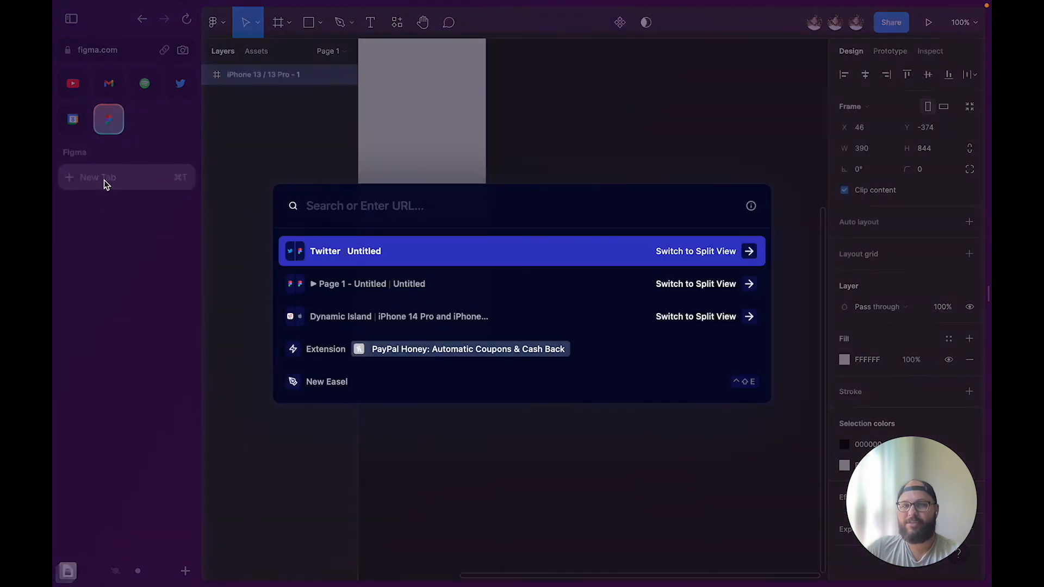
text(fi)
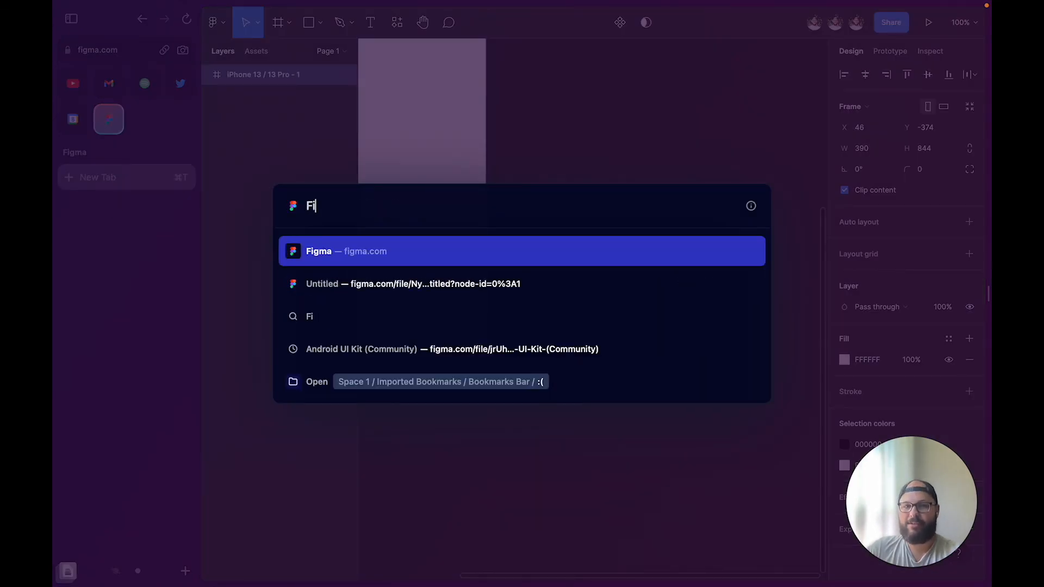
key(Return)
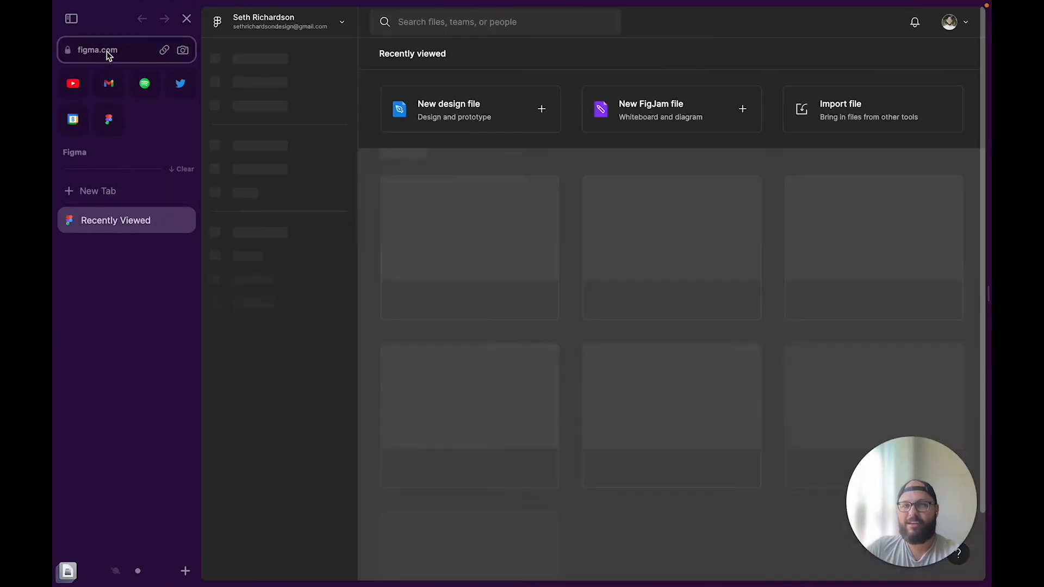
Navigate the current tab to dribbble.com
click(107, 50)
text(dribbble.com)
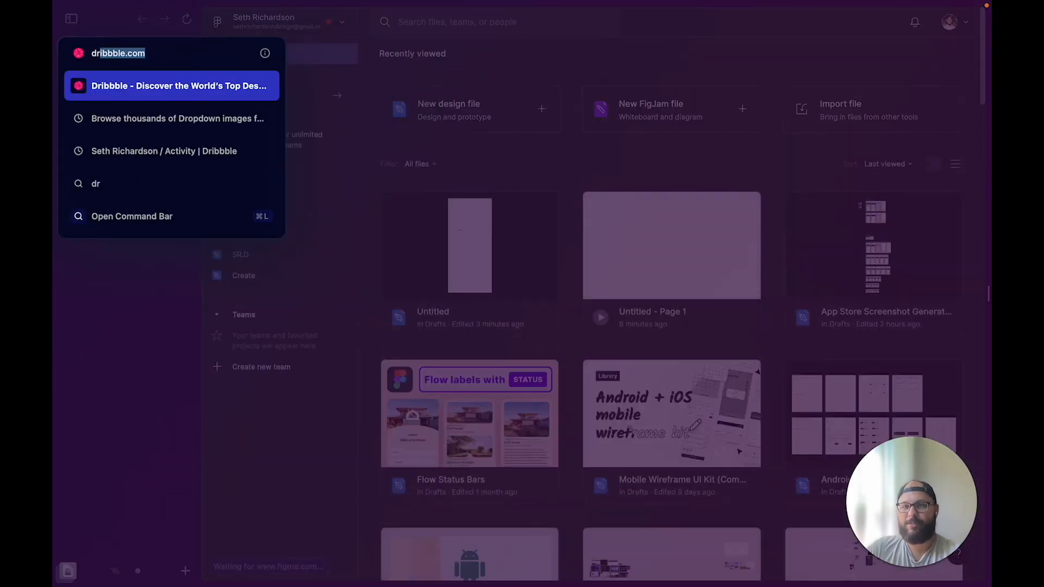
key(Return)
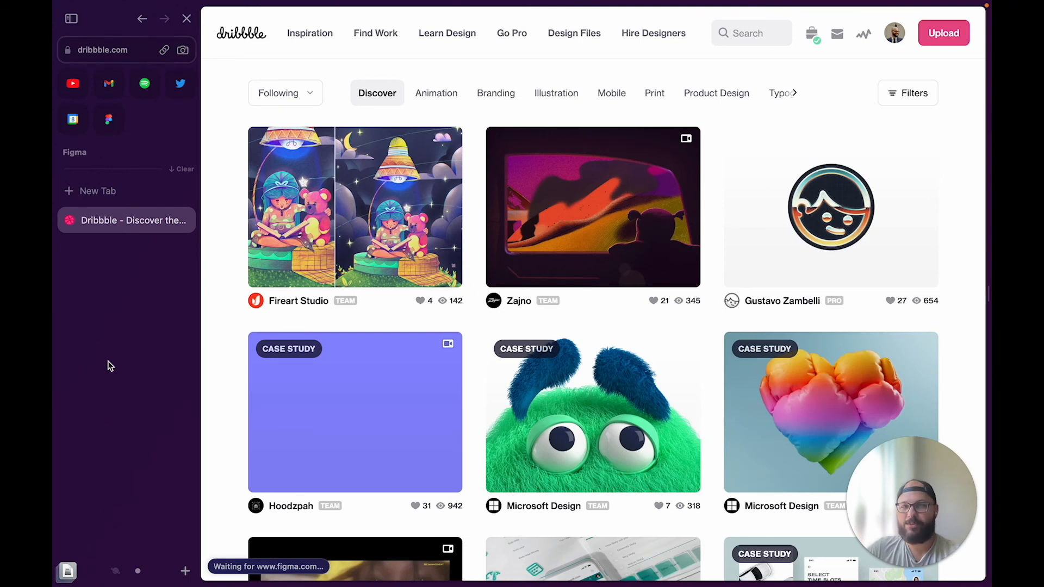
Switch to Space 1 and add a new 'Untitled' folder to its sidebar
click(115, 571)
scroll(118, 298, down, 2)
scroll(120, 302, up, 2)
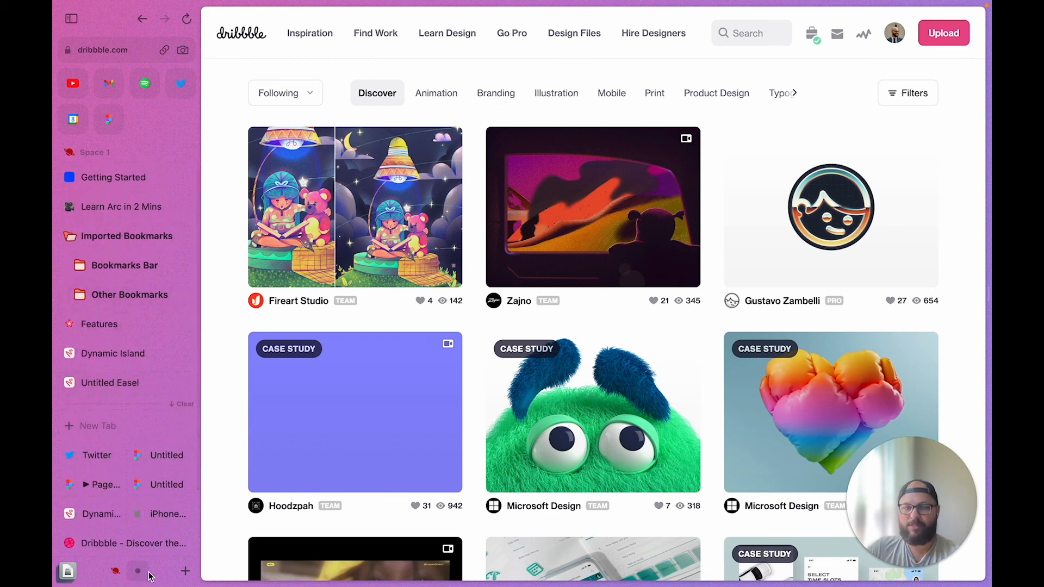
click(185, 571)
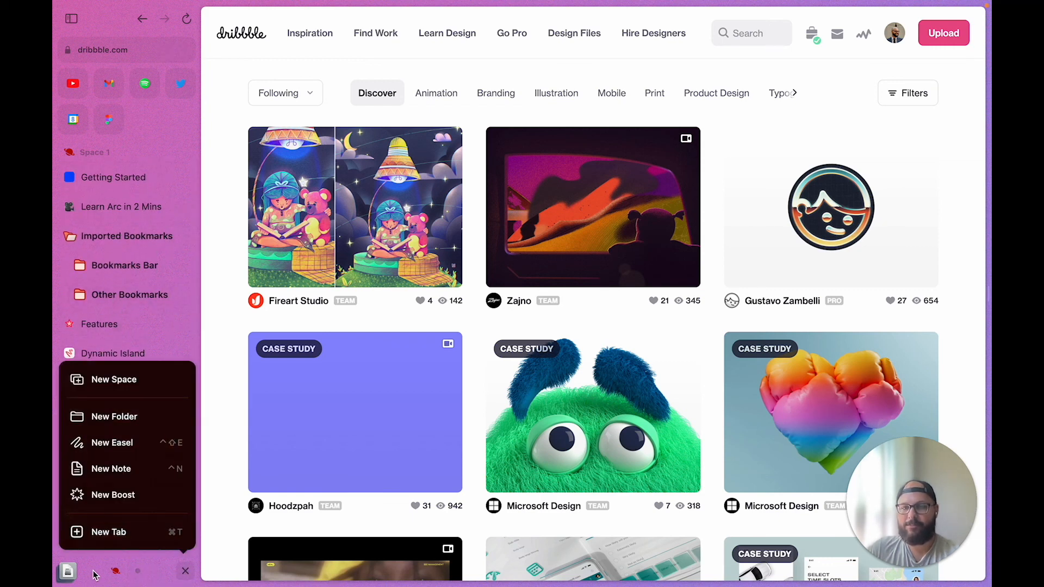
click(98, 575)
click(185, 571)
click(157, 426)
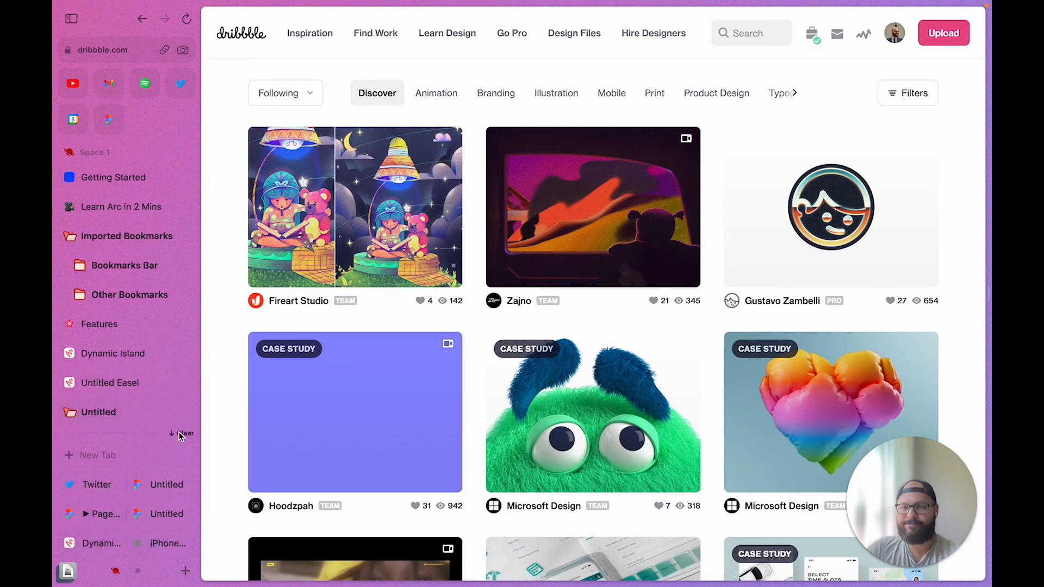
Delete the Untitled folder from the Space 1 sidebar
scroll(142, 386, down, 4)
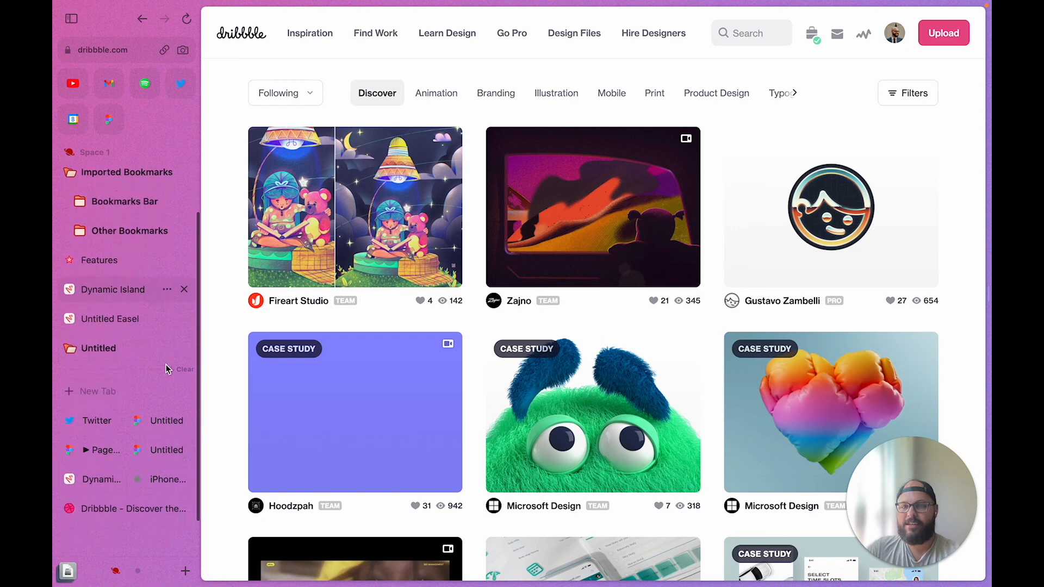
scroll(125, 511, up, 4)
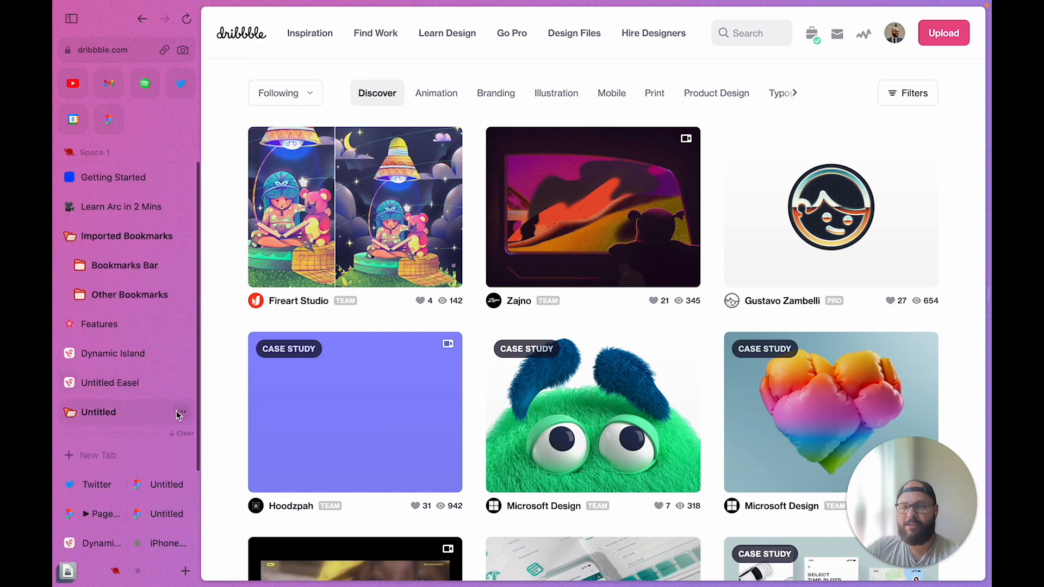
click(179, 413)
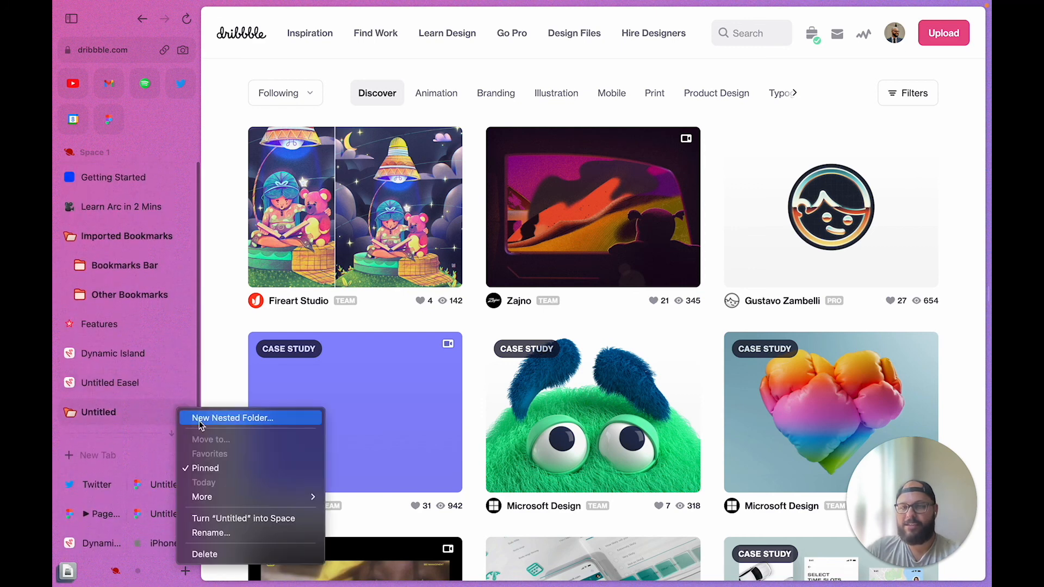
click(205, 554)
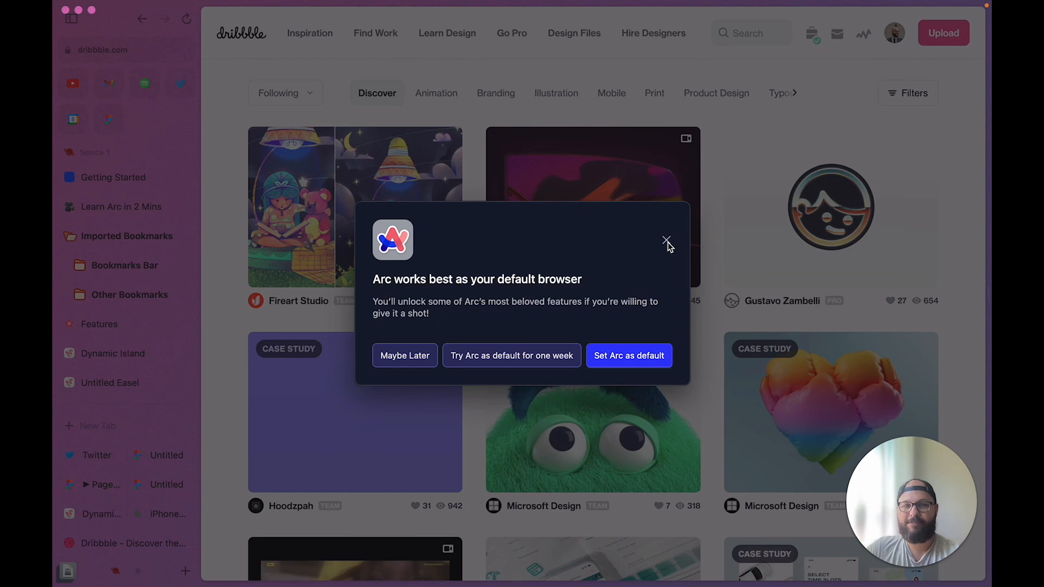
Close the 'Arc works best as your default browser' prompt without changing the default browser
click(668, 244)
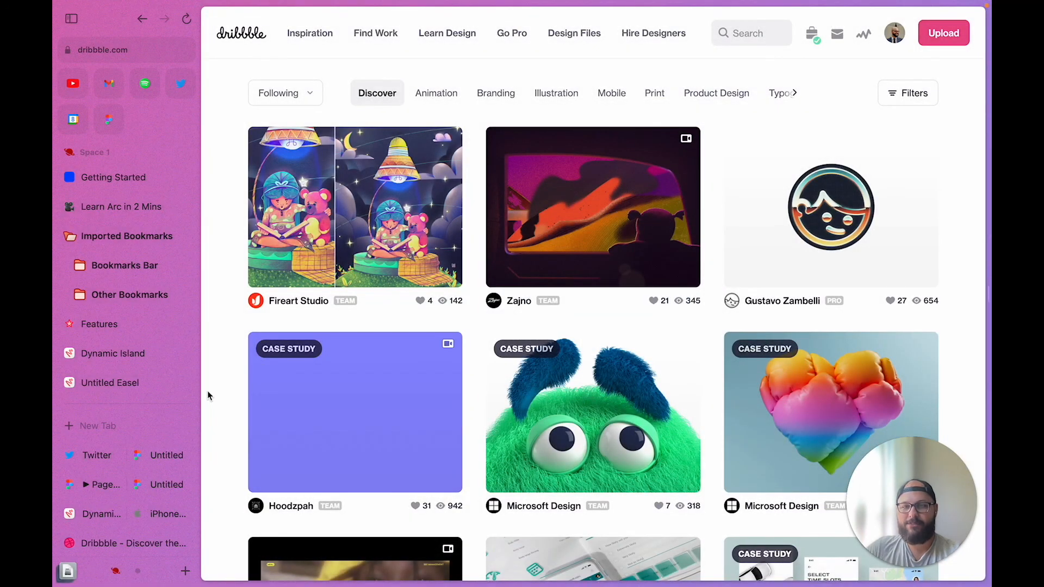
scroll(207, 392, down, 3)
scroll(207, 391, up, 3)
scroll(147, 426, up, 1)
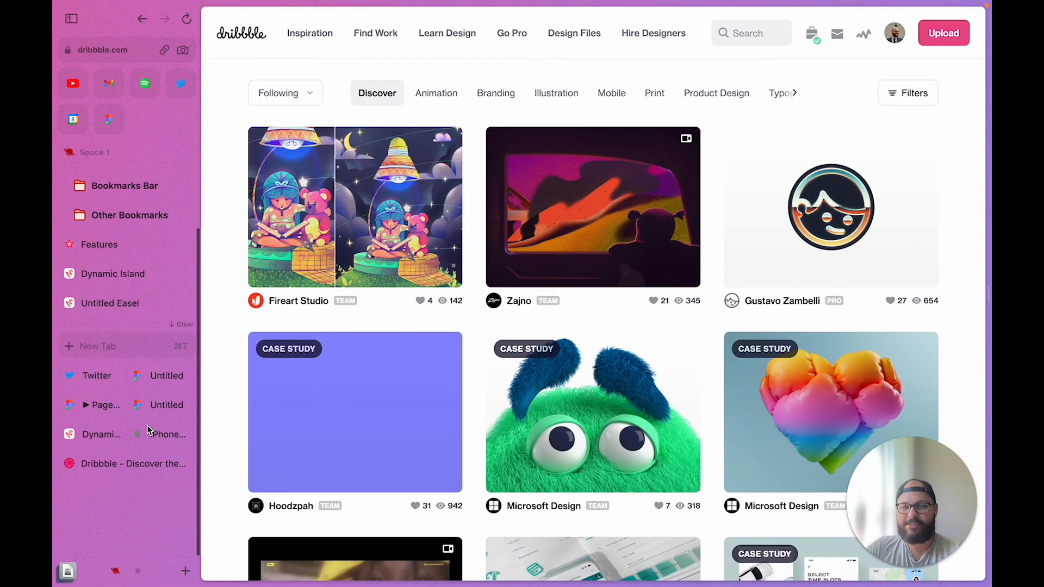
scroll(147, 425, down, 1)
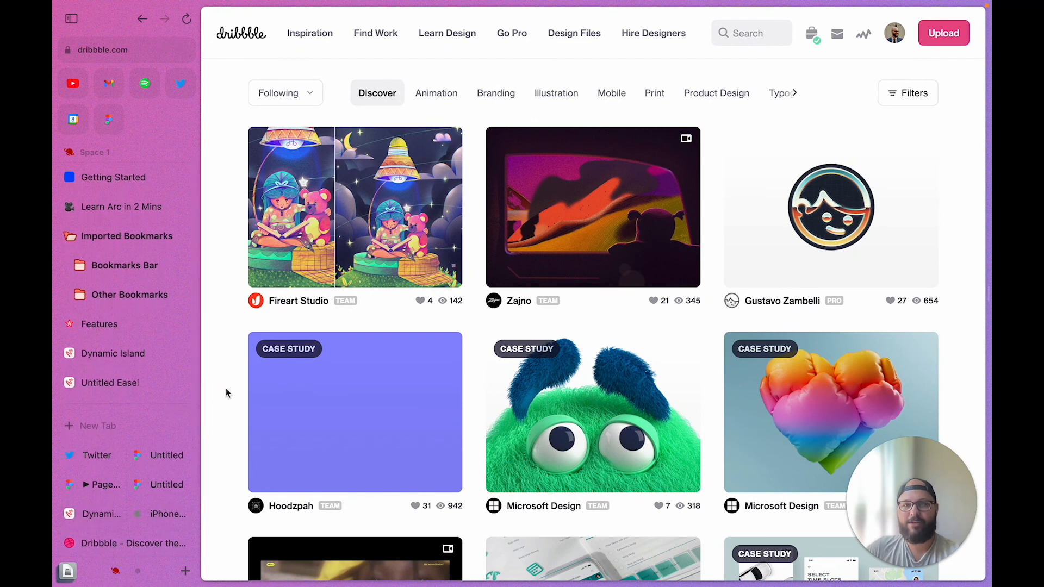